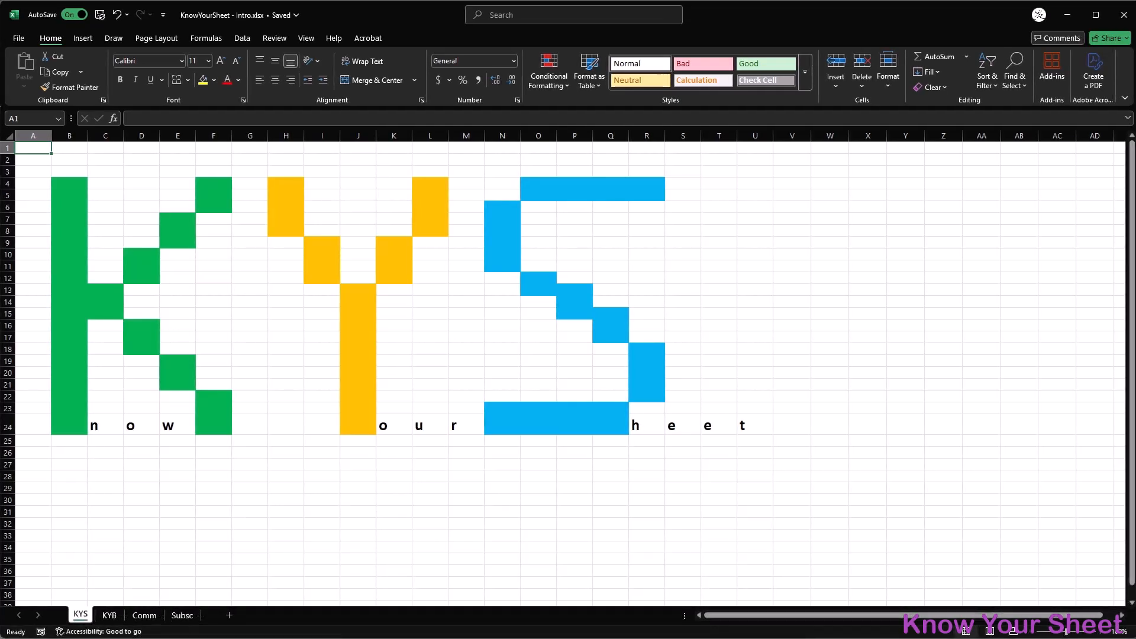
# - On the KYB sheet, turn off Stop If True for the first conditional formatting rule and apply the change
pyautogui.click(109, 616)
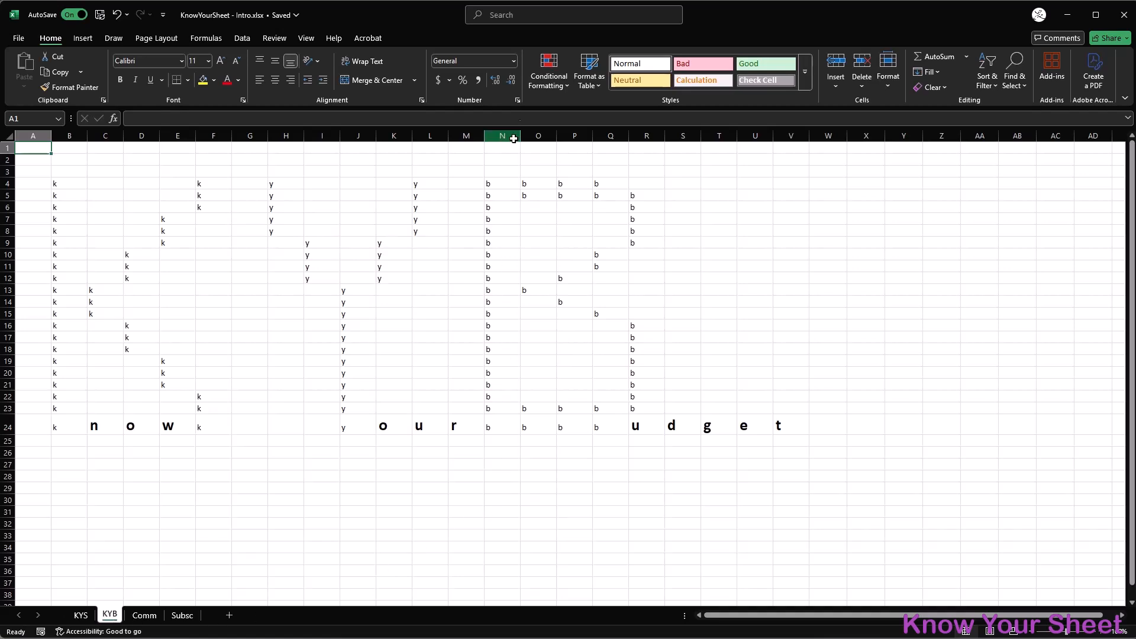
pyautogui.click(549, 74)
pyautogui.click(601, 265)
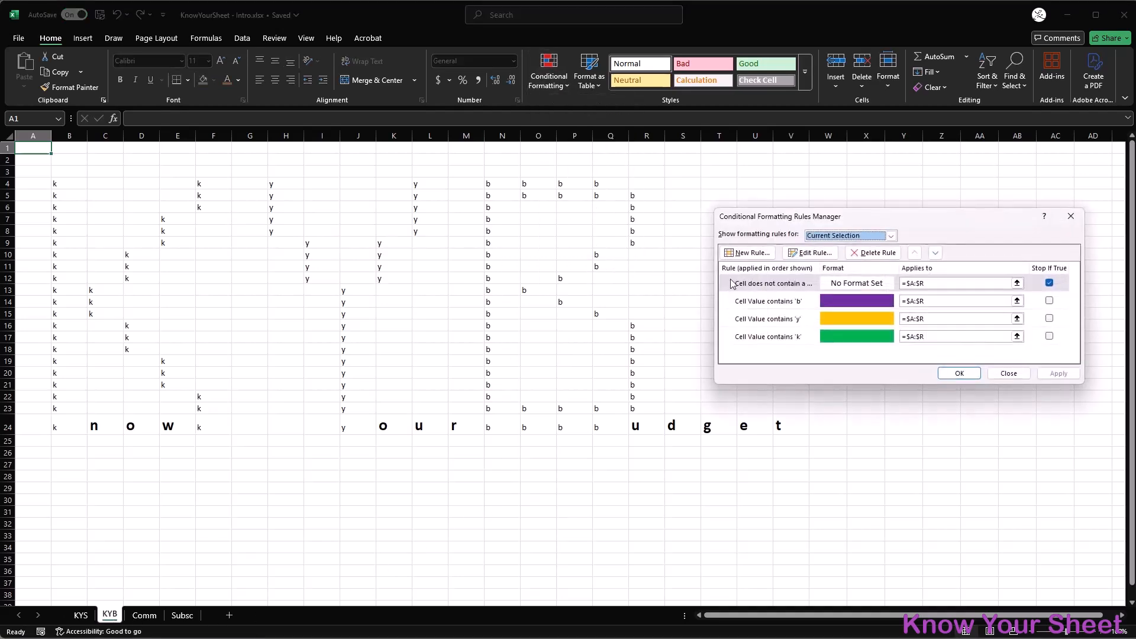
pyautogui.click(1050, 284)
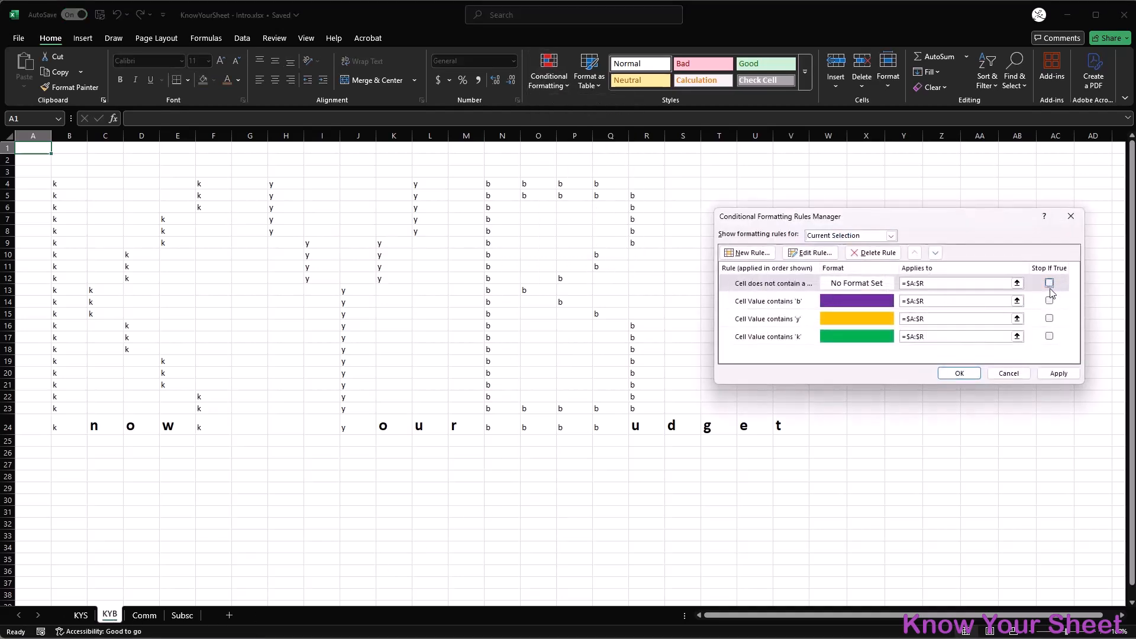
pyautogui.click(1059, 374)
pyautogui.click(994, 378)
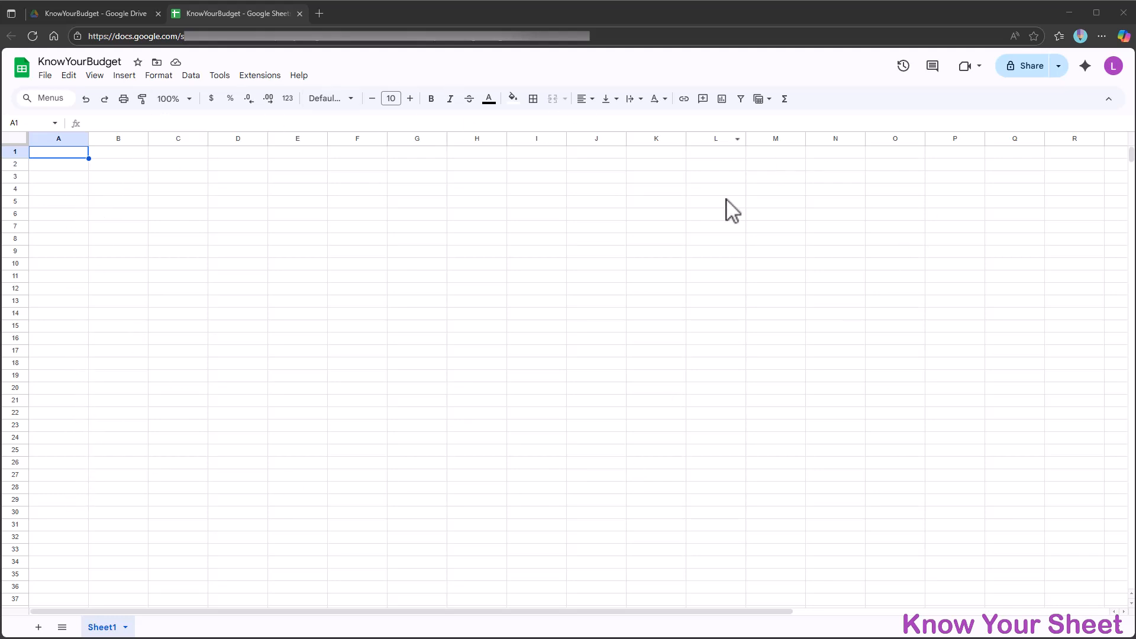
# - In the KnowYourBudget spreadsheet in Google Sheets, rename Sheet1 as 2025
pyautogui.rightClick(92, 626)
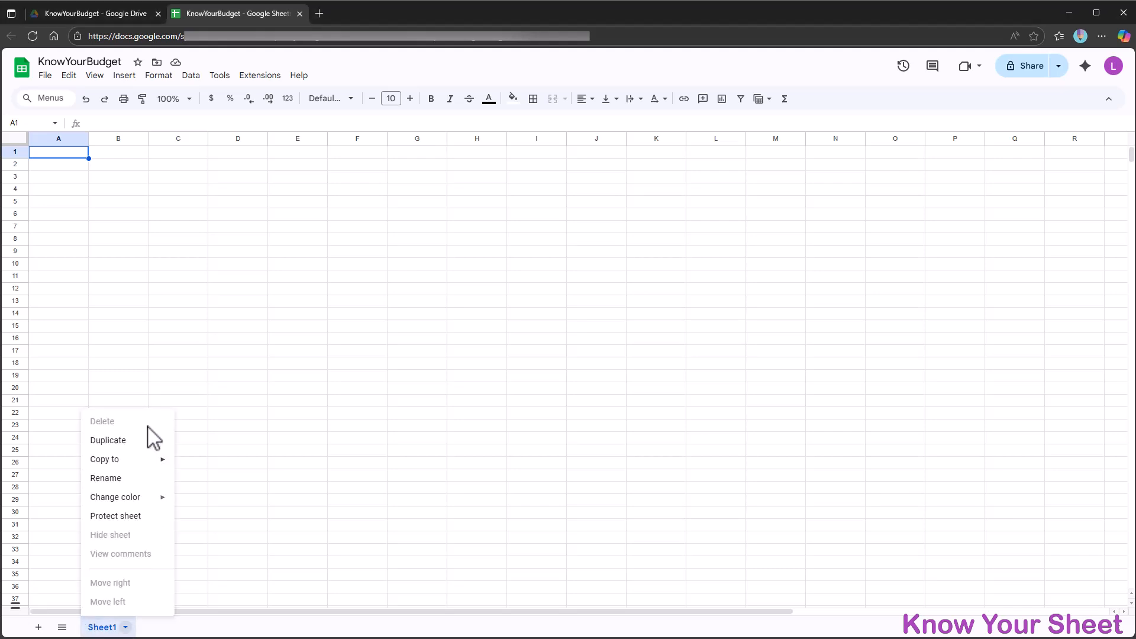
pyautogui.click(121, 480)
pyautogui.write('2025')
pyautogui.press('Return')
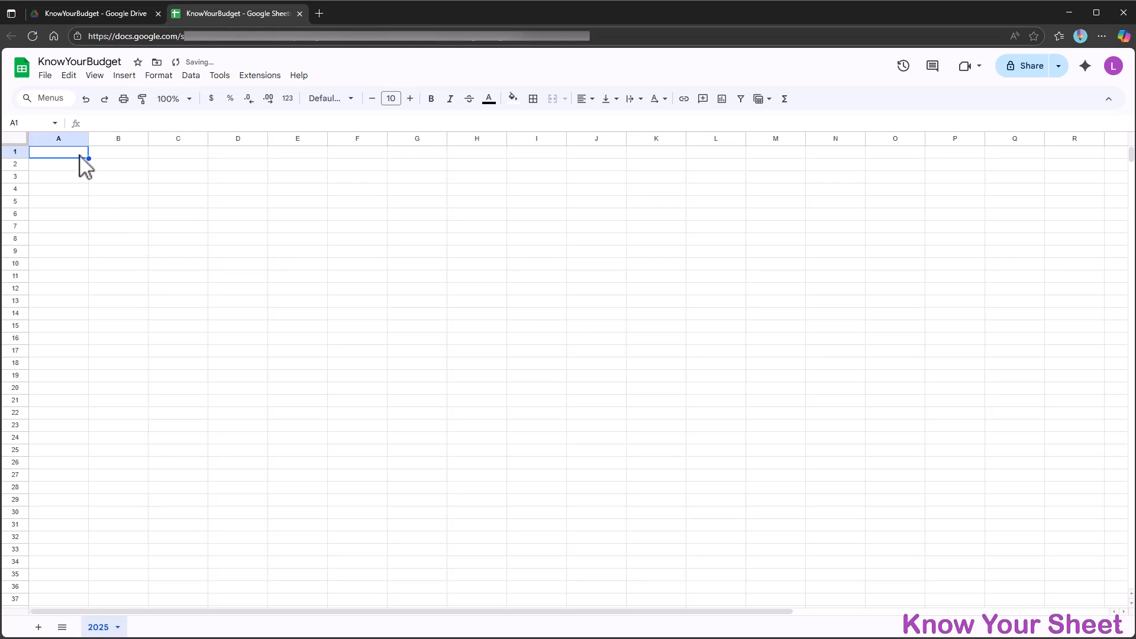
# - Enter the headers Months, Jan, Feb and Mar in cells A1 through D1
pyautogui.write('Month')
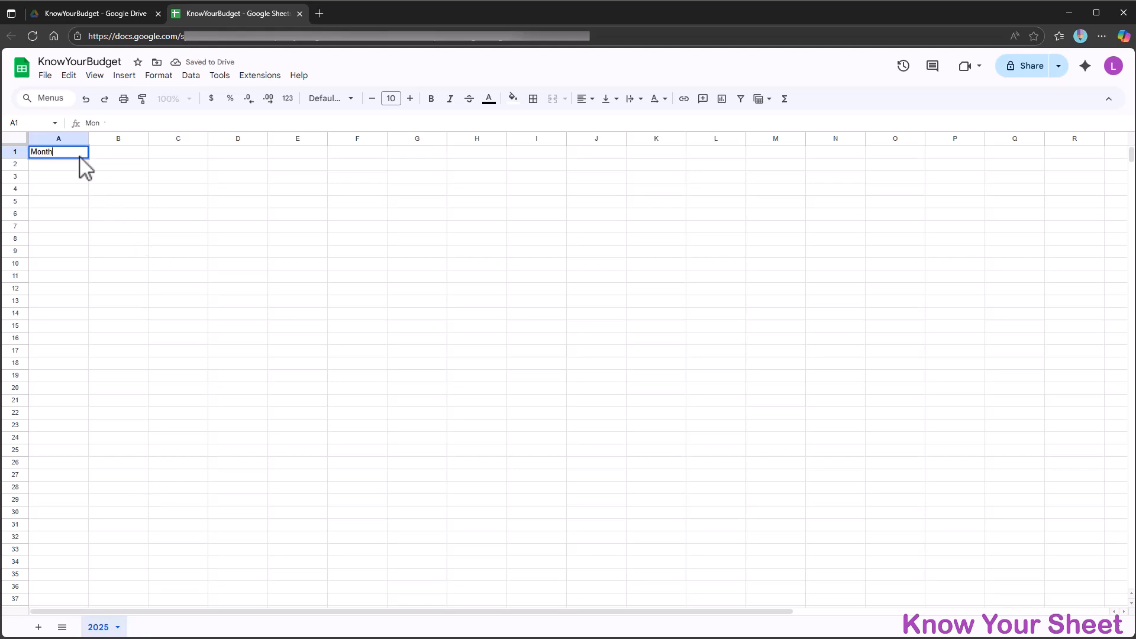
pyautogui.write('s')
pyautogui.press('Tab')
pyautogui.write('Ja')
pyautogui.press('Tab')
pyautogui.write('F')
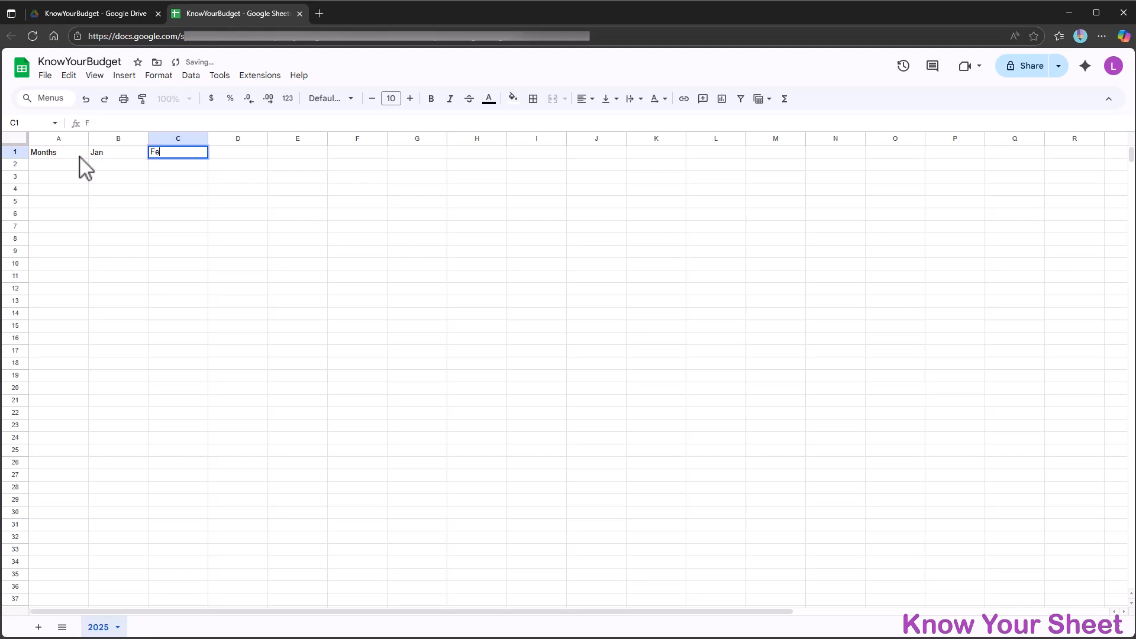
pyautogui.press('Tab')
pyautogui.write('M')
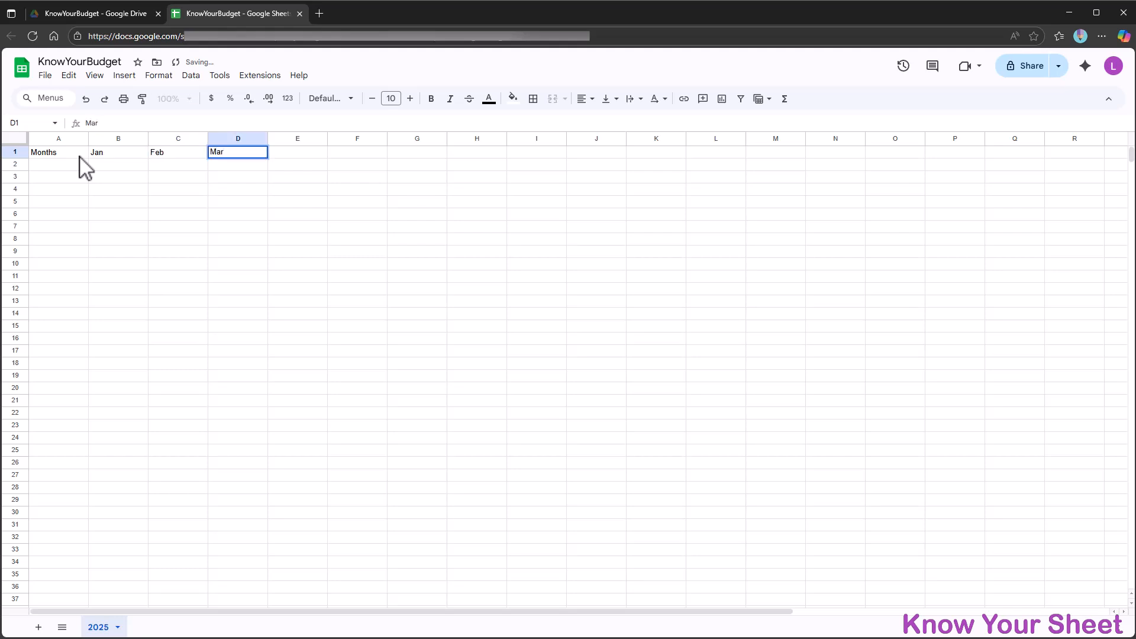
# - Extend the Jan–Mar header series across row 1 through Dec in column M
pyautogui.click(121, 157)
pyautogui.keyDown('shift'); pyautogui.click(241, 155); pyautogui.keyUp('shift')
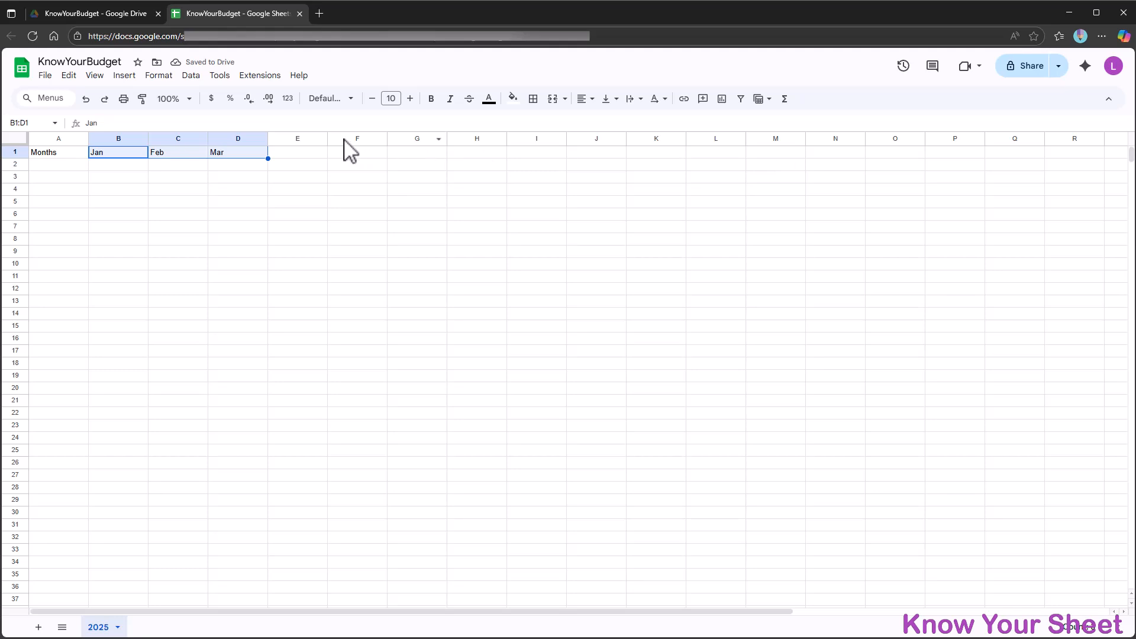
pyautogui.moveTo(268, 159); pyautogui.dragTo(765, 160)
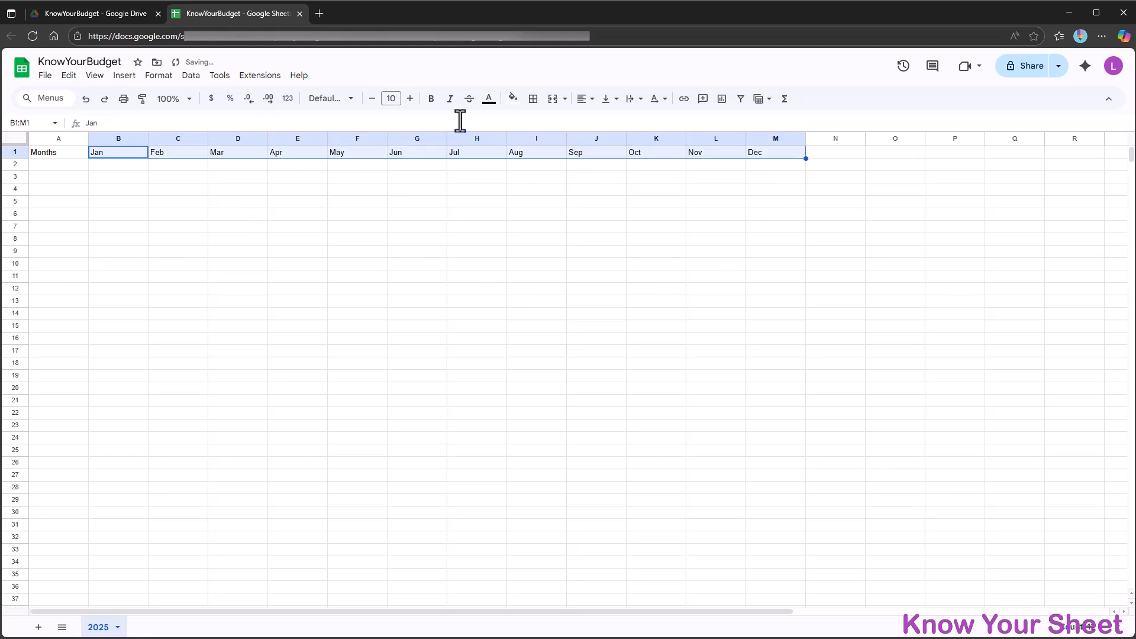
# - Make the month headers in B1:M1 bold and set their font size to 12
pyautogui.click(432, 100)
pyautogui.click(414, 99)
pyautogui.click(414, 99)
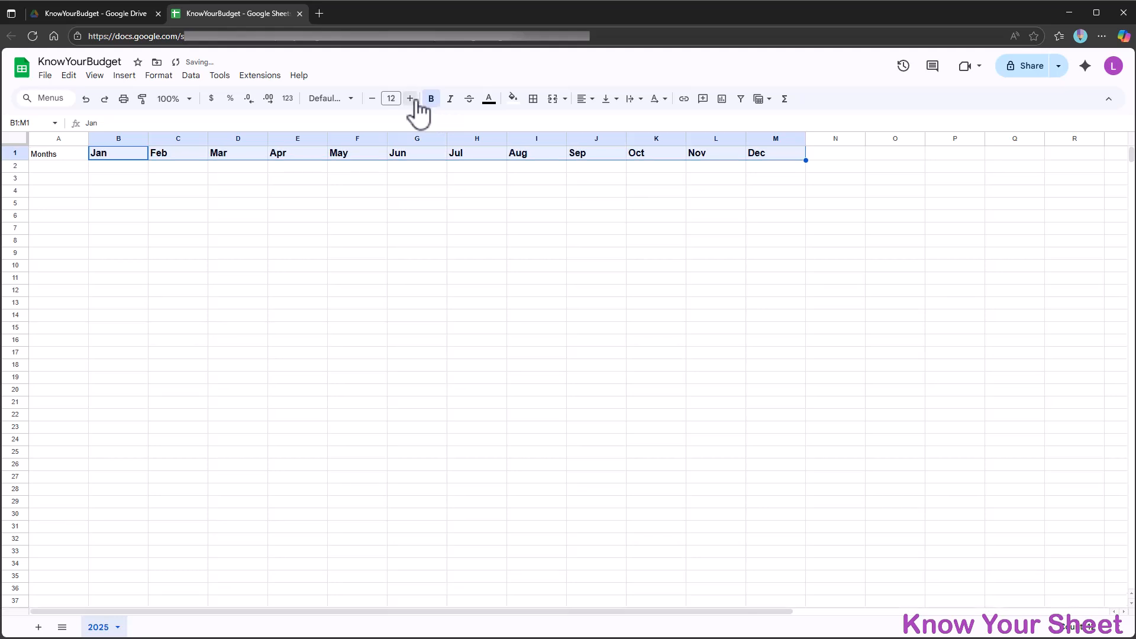
# - Enter Wk1 and Wk2 below the Months header and extend the series through Wk5 in A6
pyautogui.click(83, 170)
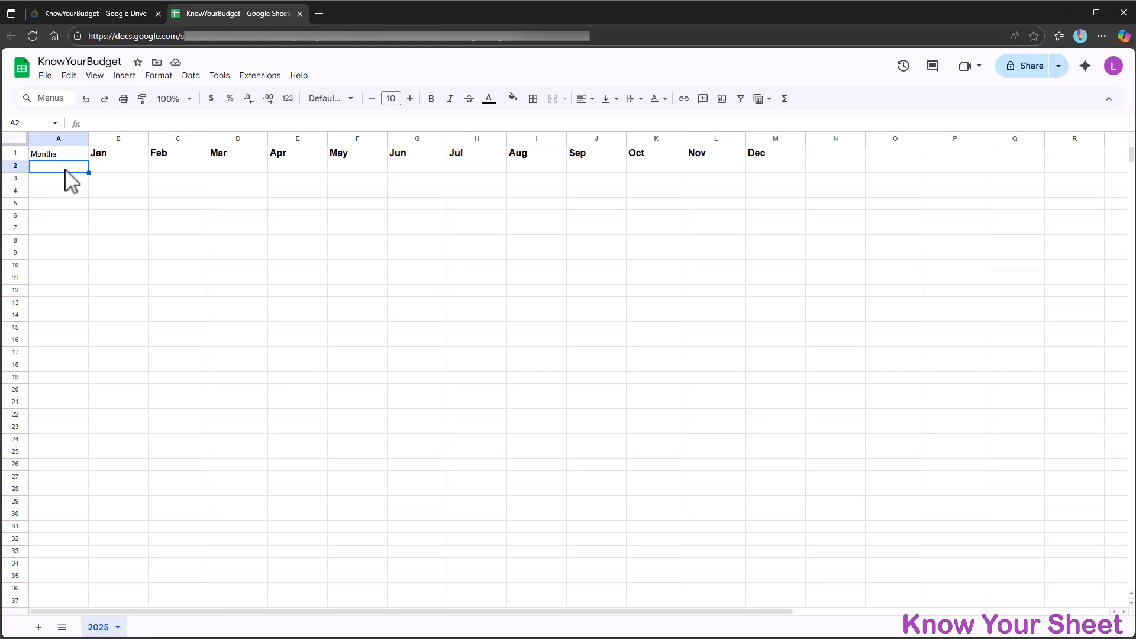
pyautogui.write('Wk1')
pyautogui.press('Return')
pyautogui.write('Wk2')
pyautogui.press('Return')
pyautogui.moveTo(65, 170); pyautogui.dragTo(86, 222)
# - Add the labels Misc1 and Misc2 in A7 and A8, below the week labels
pyautogui.click(75, 229)
pyautogui.write('Misc1')
pyautogui.press('Return')
pyautogui.write('Misc')
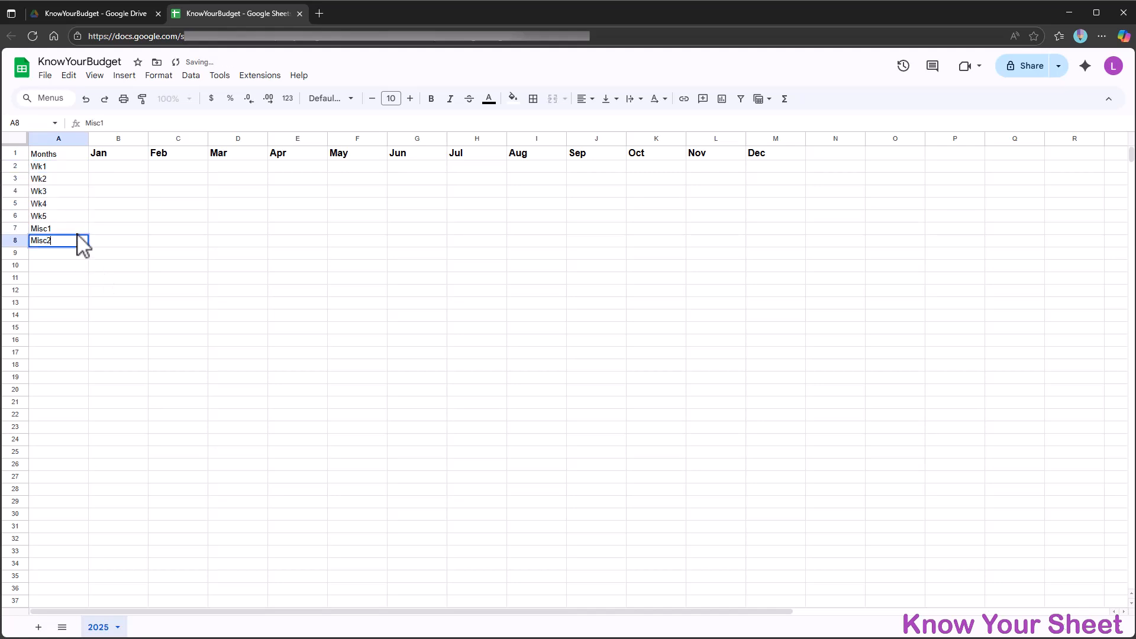
pyautogui.write('2')
pyautogui.press('Return')
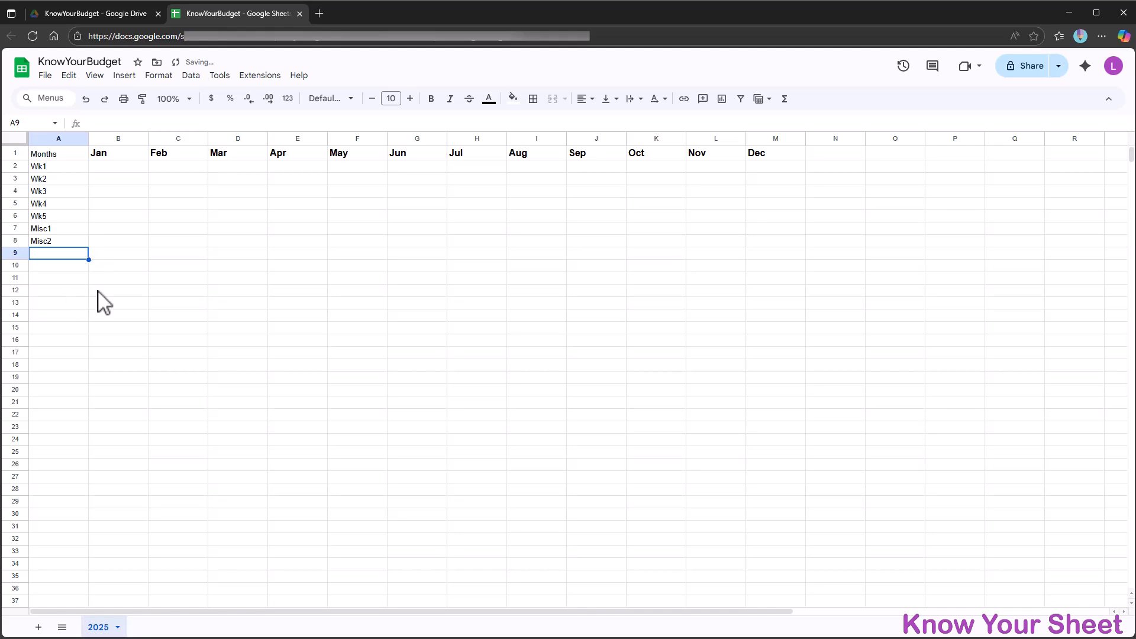
# - Replace the labels in A2:A5 with 15th, EOM, Misc1 and Misc2
pyautogui.click(59, 177)
pyautogui.click(65, 167)
pyautogui.write('15th')
pyautogui.press('Return')
pyautogui.write('EOM')
pyautogui.press('BackSpace')
pyautogui.write('OM')
pyautogui.press('Return')
pyautogui.write('Misc1')
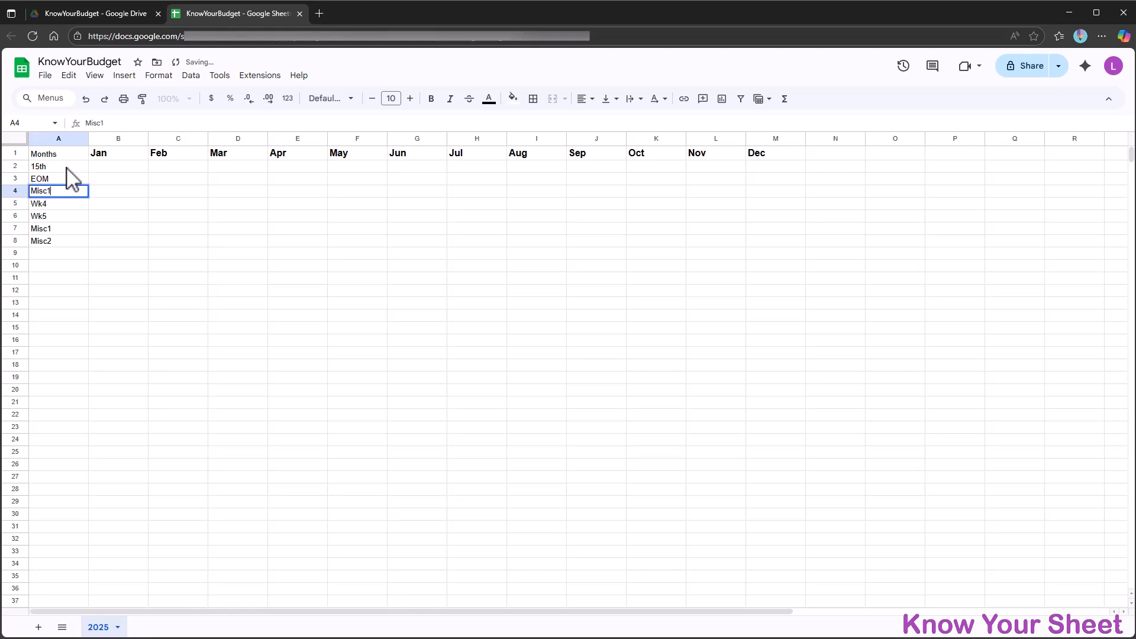
pyautogui.press('Return')
pyautogui.write('Misc')
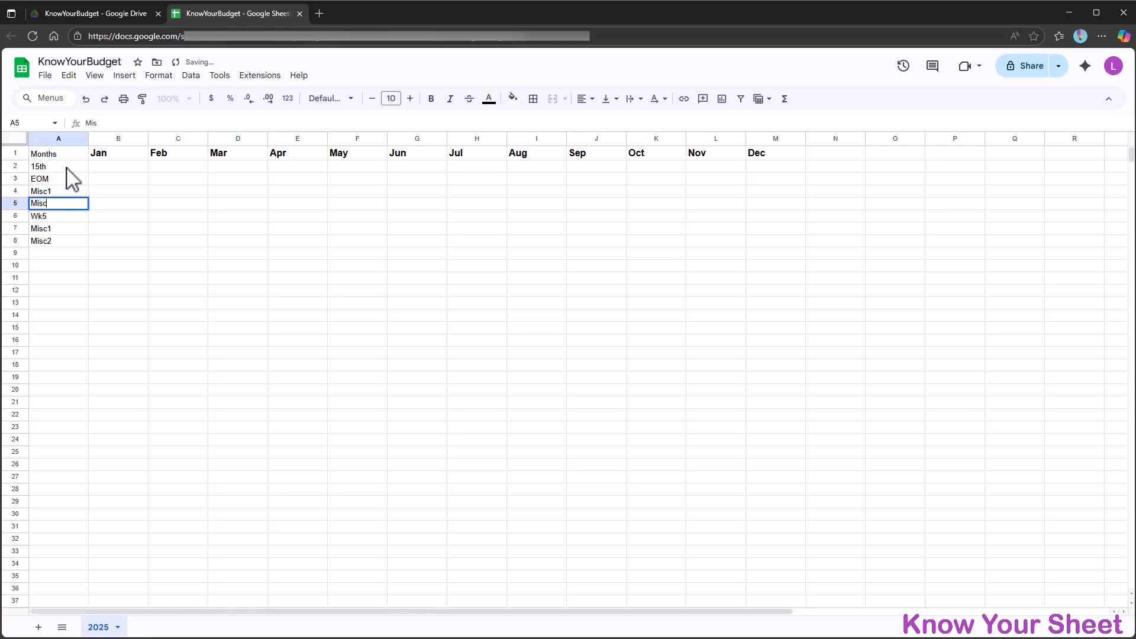
pyautogui.write('2')
pyautogui.press('Return')
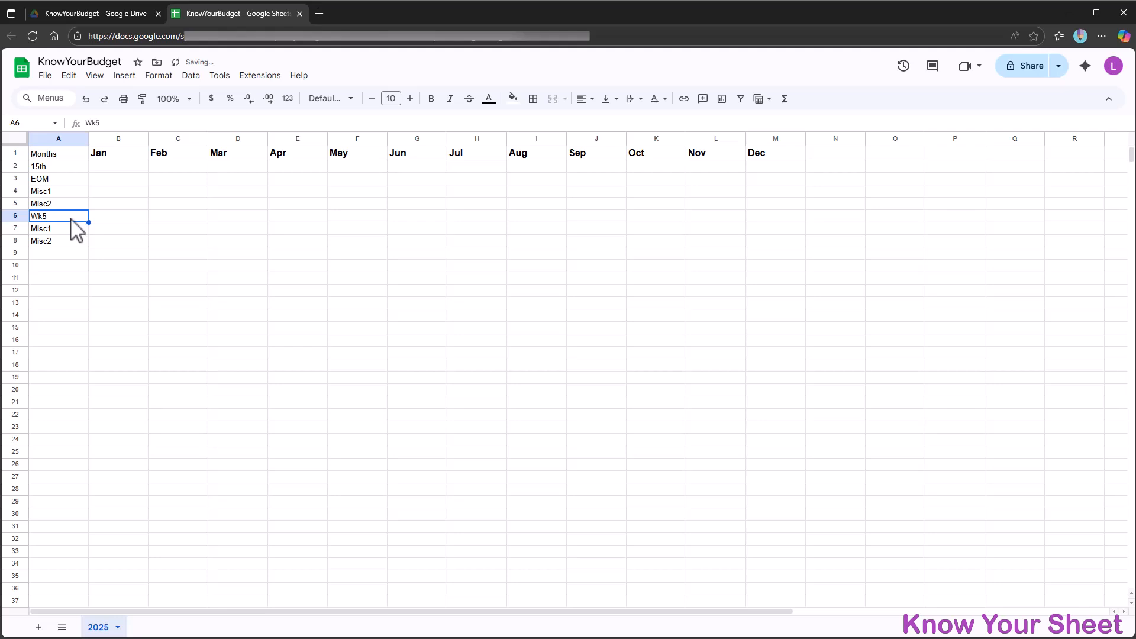
# - Clear the leftover labels in cells A6 through A8
pyautogui.moveTo(70, 218); pyautogui.dragTo(74, 240)
pyautogui.press('Delete')
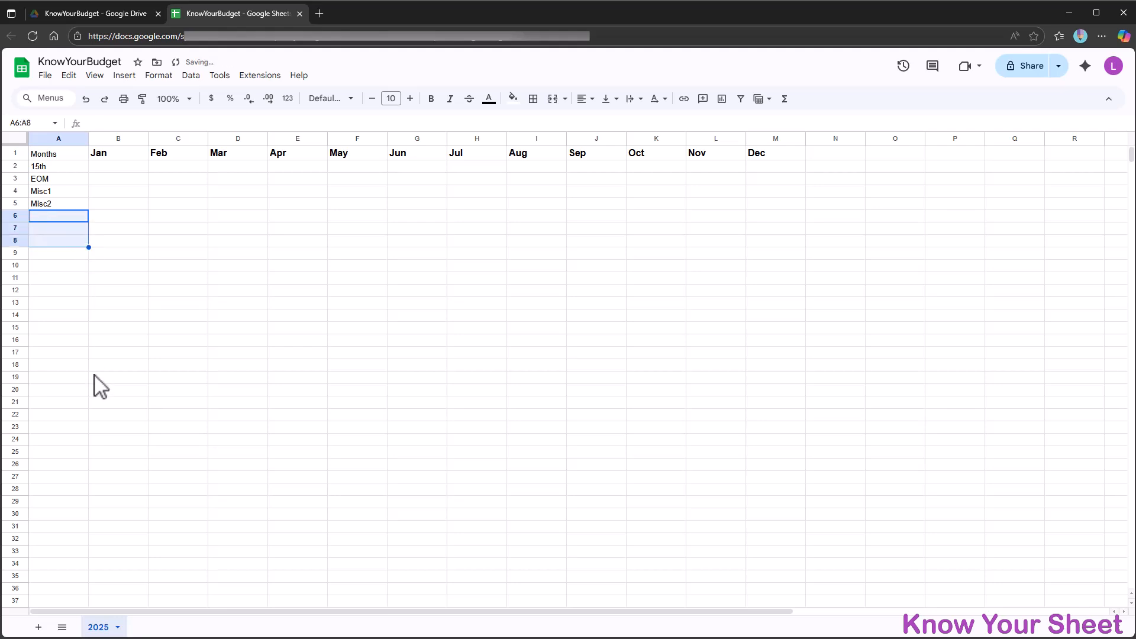
pyautogui.click(113, 251)
pyautogui.click(65, 220)
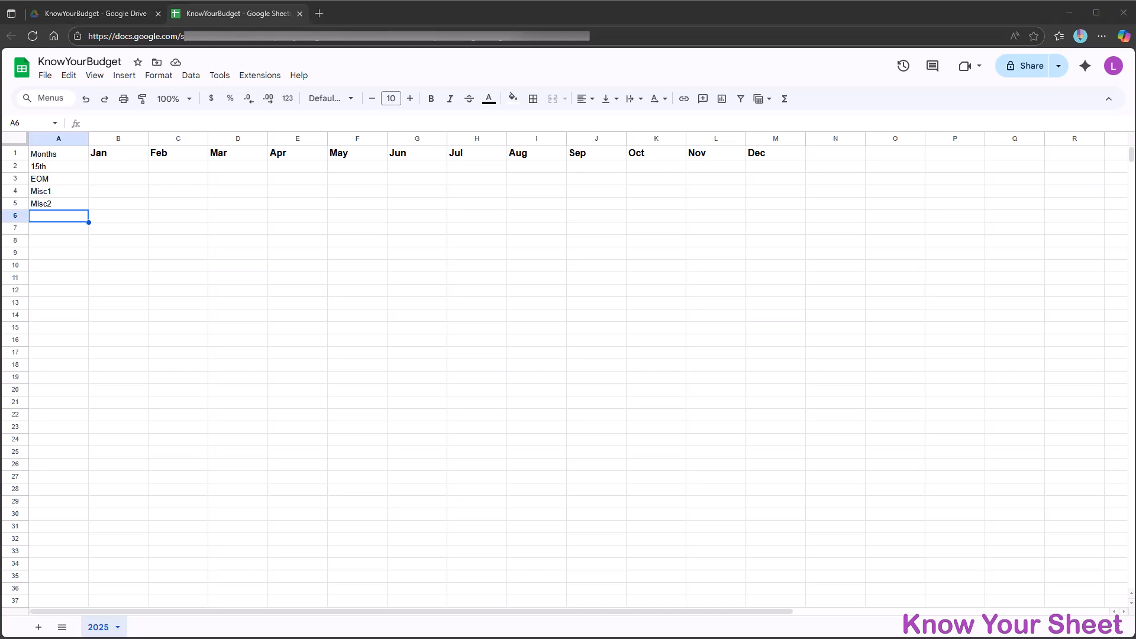
# - Enter 1000 as the January income for both the 15th and EOM rows
pyautogui.click(130, 167)
pyautogui.write('1')
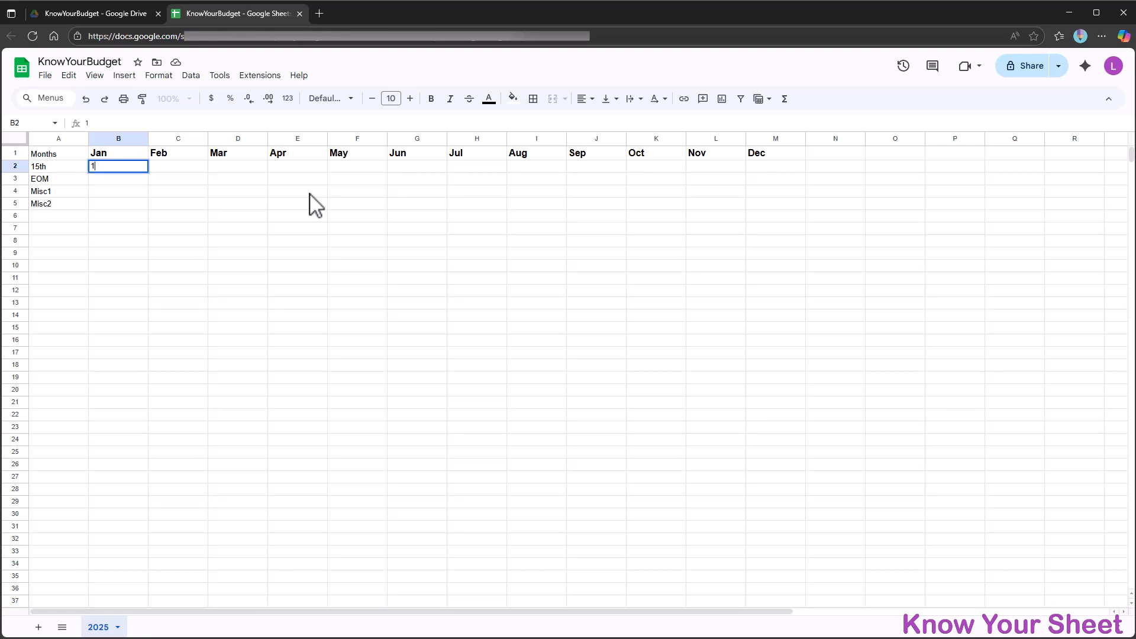
pyautogui.press('Return')
pyautogui.write('1000')
pyautogui.press('Return')
# - Format the range B2:M21 as currency
pyautogui.press('Up')
pyautogui.press('Up')
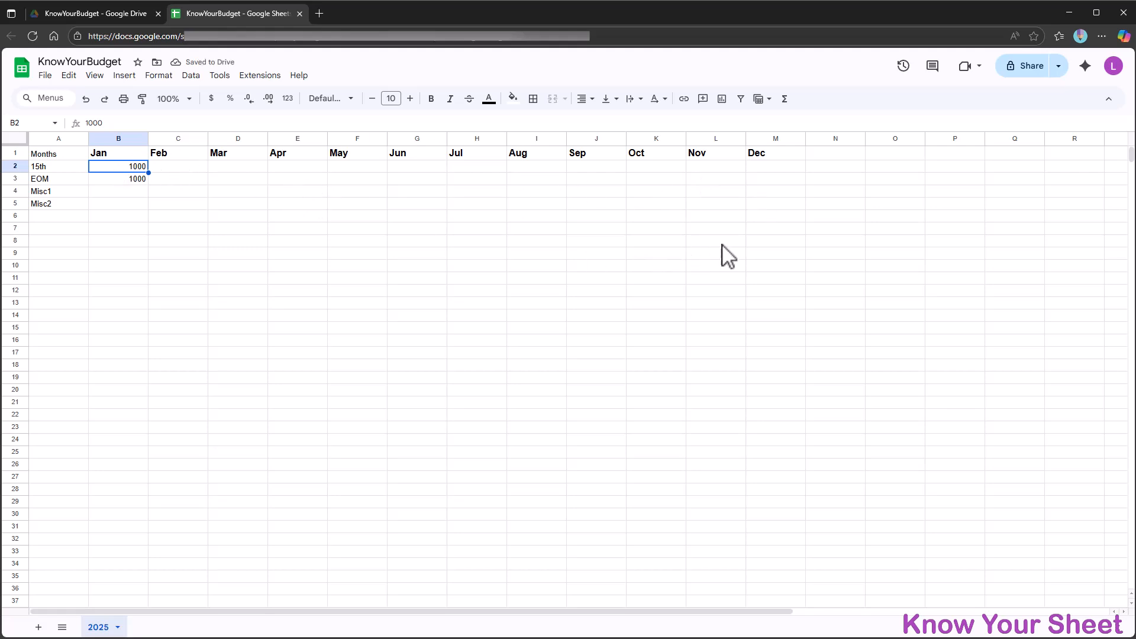
pyautogui.keyDown('shift'); pyautogui.click(763, 207); pyautogui.keyUp('shift')
pyautogui.moveTo(762, 208); pyautogui.dragTo(789, 409)
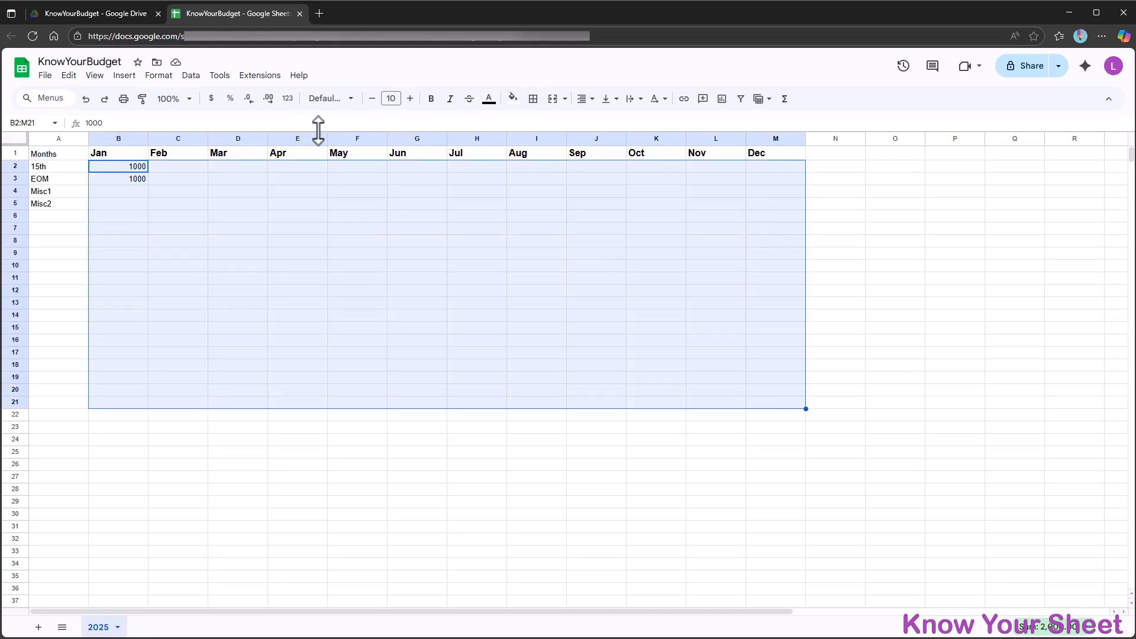
pyautogui.click(211, 99)
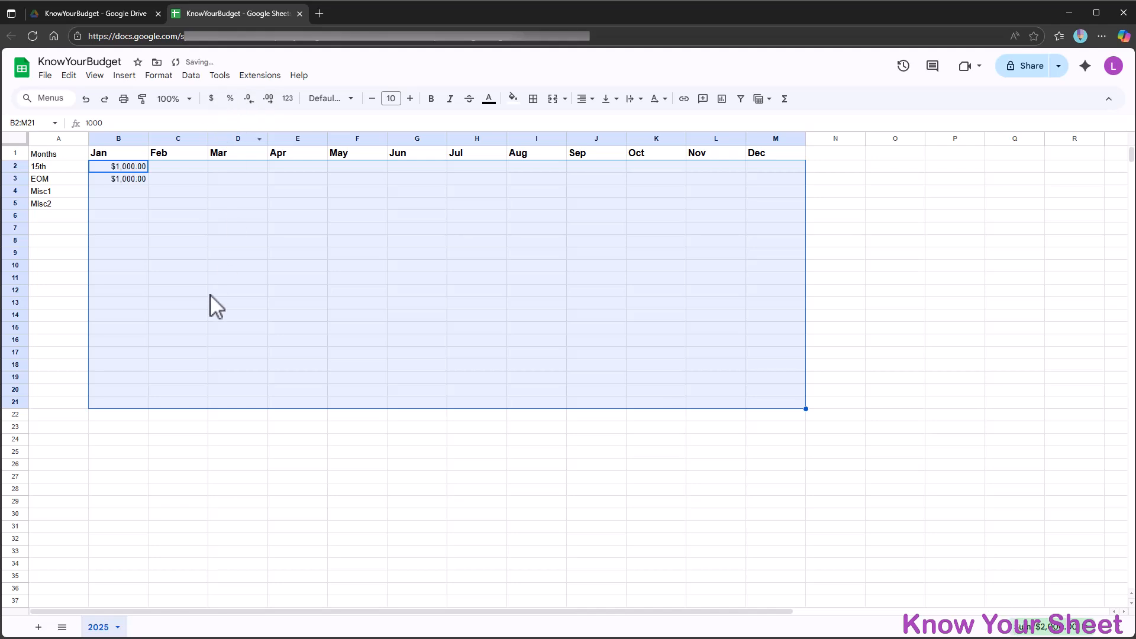
# - Enter 1000 as the February 15th income and copy it to both the 15th and EOM rows through April
pyautogui.click(172, 168)
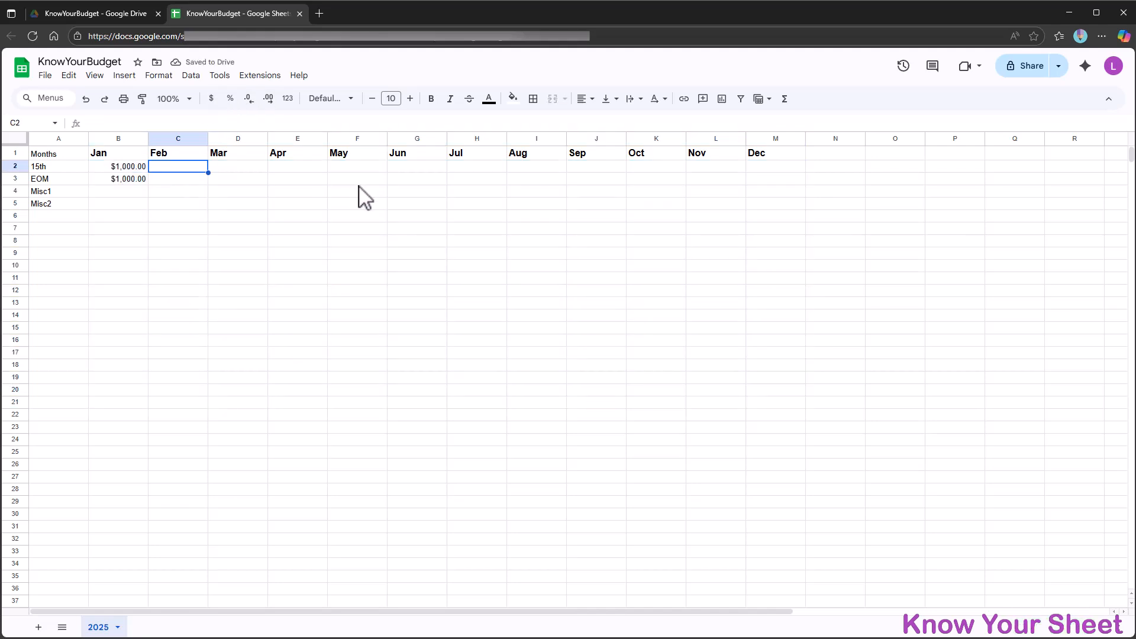
pyautogui.write('1000')
pyautogui.press('Return')
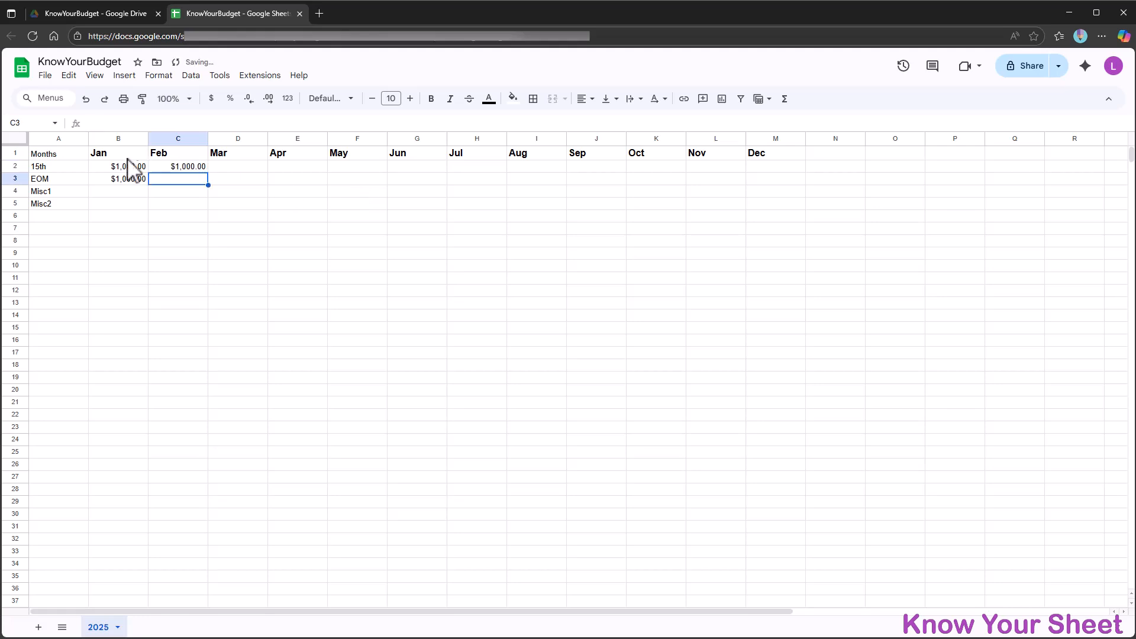
pyautogui.click(169, 168)
pyautogui.hotkey('ctrl', 'c')
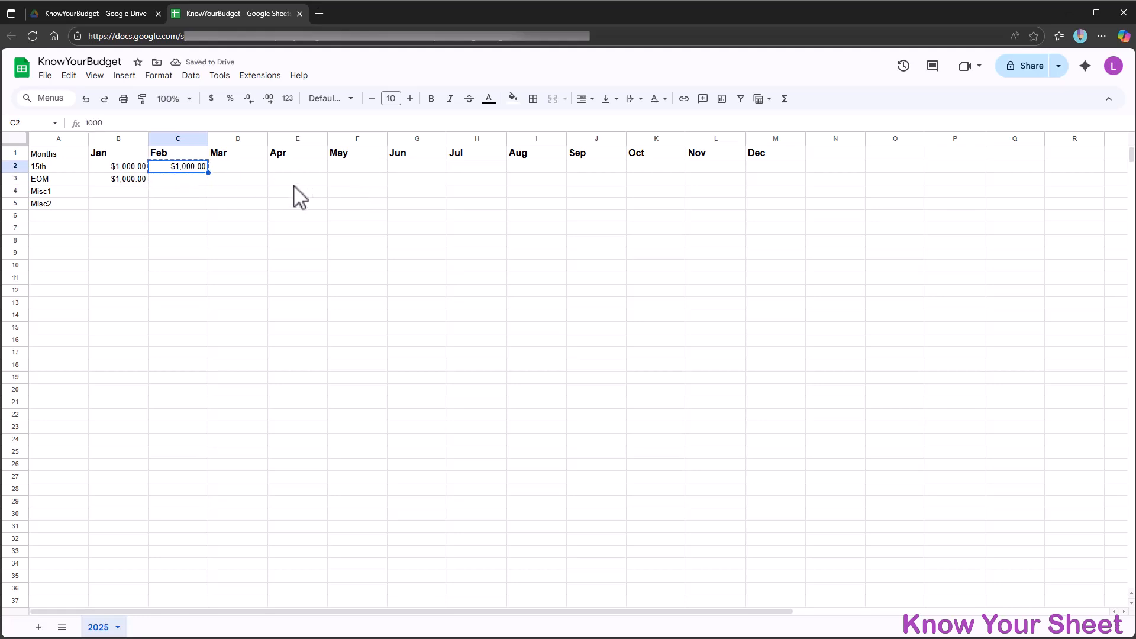
pyautogui.keyDown('shift'); pyautogui.click(276, 182); pyautogui.keyUp('shift')
pyautogui.hotkey('ctrl', 'v')
# - Enter 1200 as the May 15th income and copy it to both the 15th and EOM rows through December
pyautogui.click(373, 168)
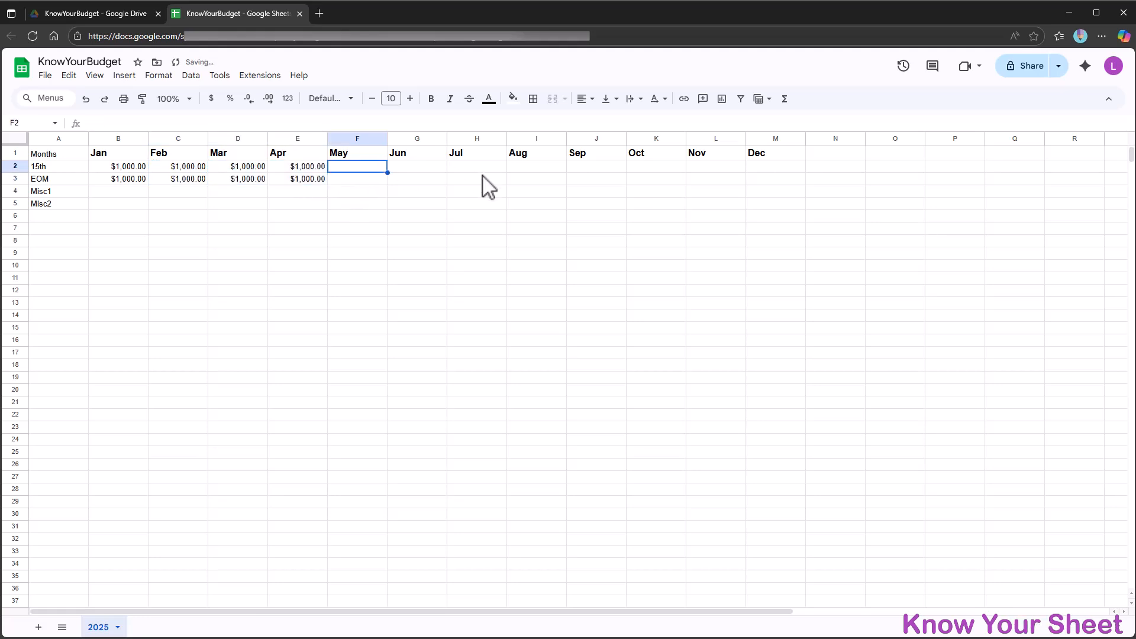
pyautogui.write('1200')
pyautogui.press('Return')
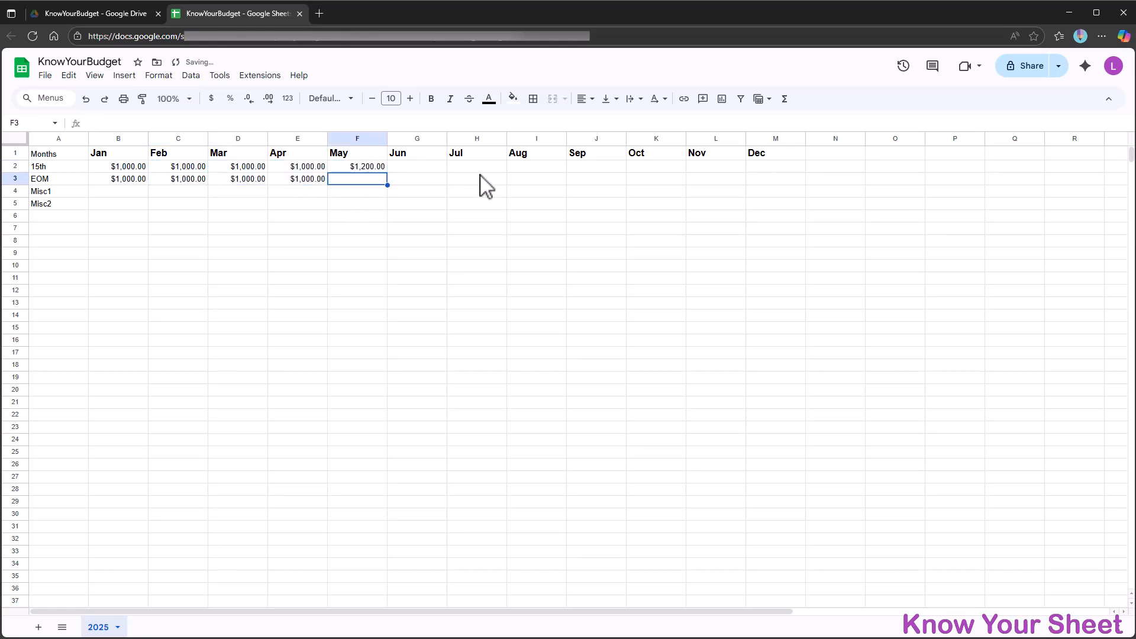
pyautogui.click(379, 170)
pyautogui.hotkey('ctrl', 'c')
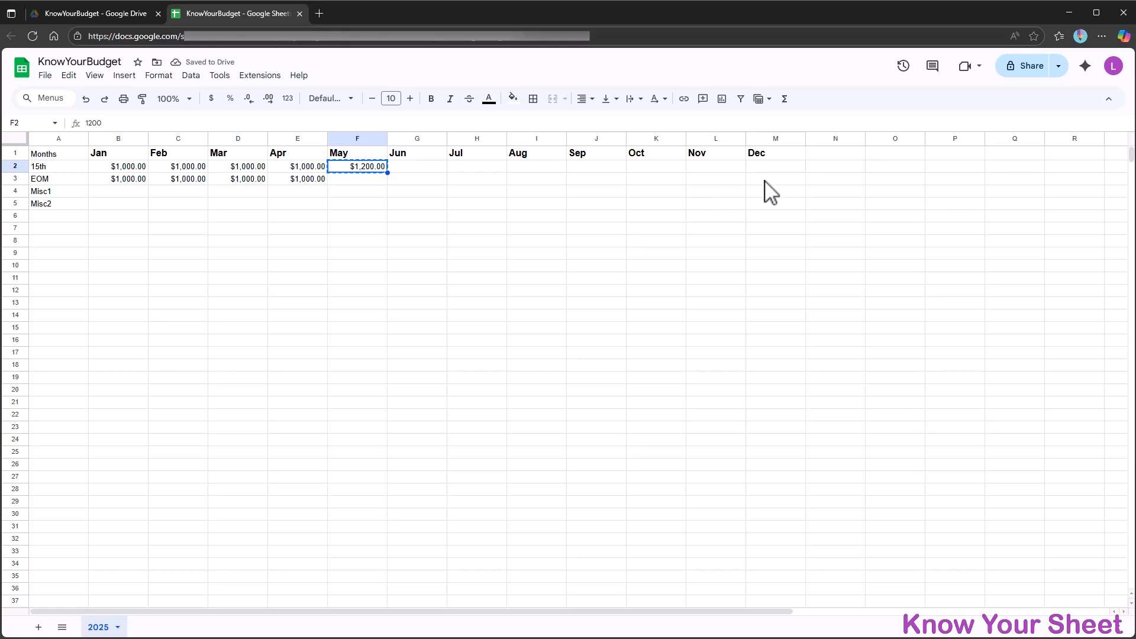
pyautogui.keyDown('shift'); pyautogui.click(763, 181); pyautogui.keyUp('shift')
pyautogui.hotkey('ctrl', 'v')
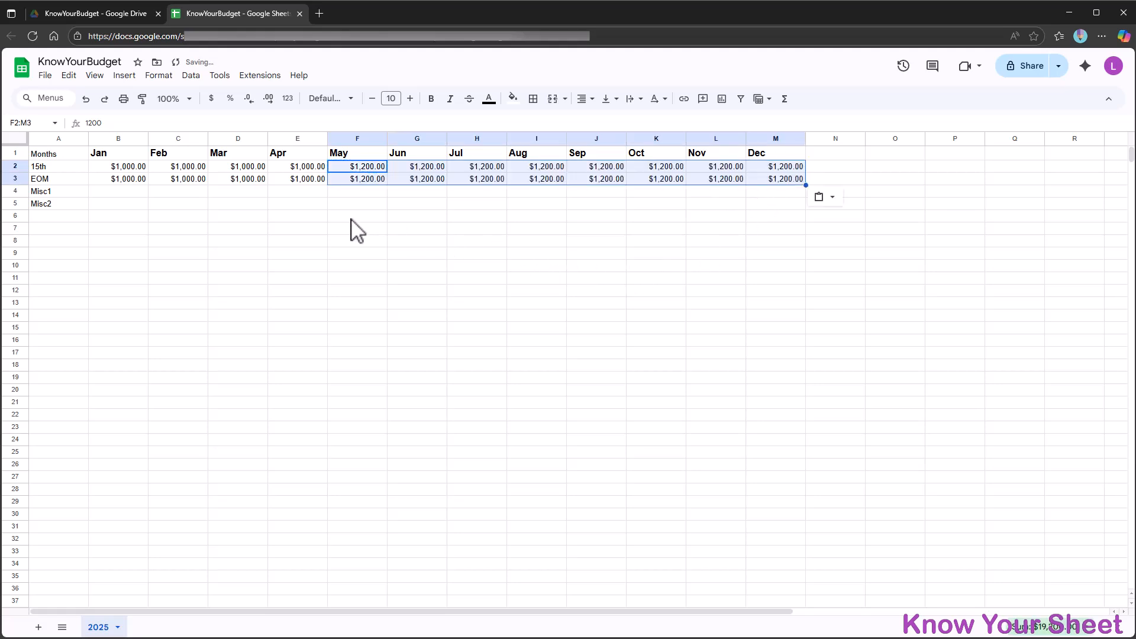
# - Add the row label TOTAL INCOME in A6, below Misc2
pyautogui.click(116, 191)
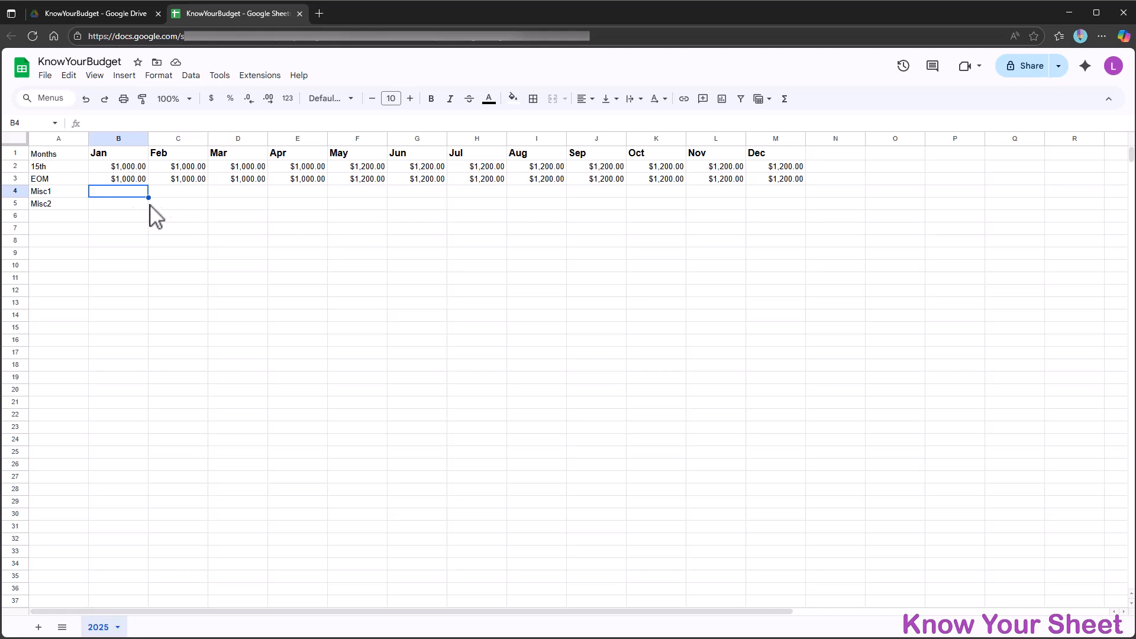
pyautogui.click(57, 216)
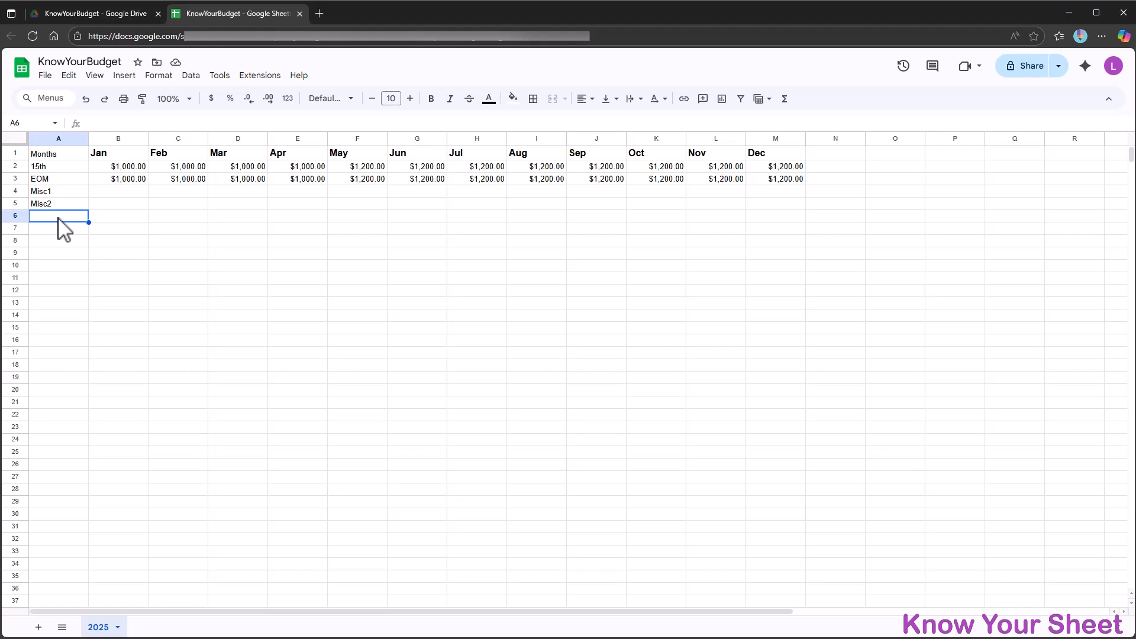
pyautogui.write('TOTAL INCOME')
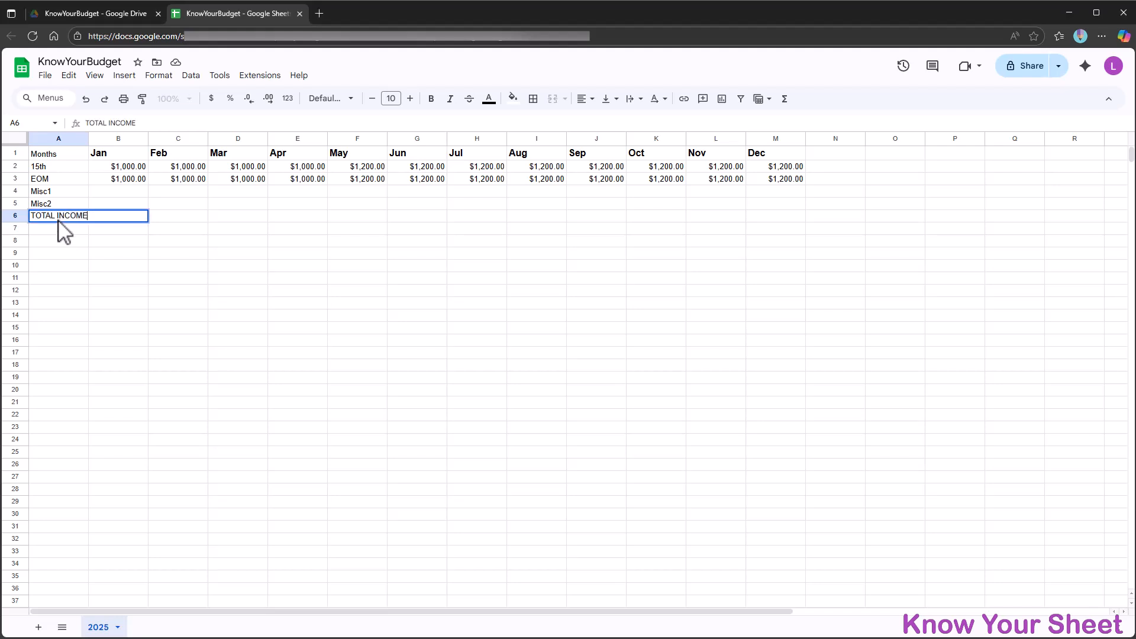
pyautogui.press('Tab')
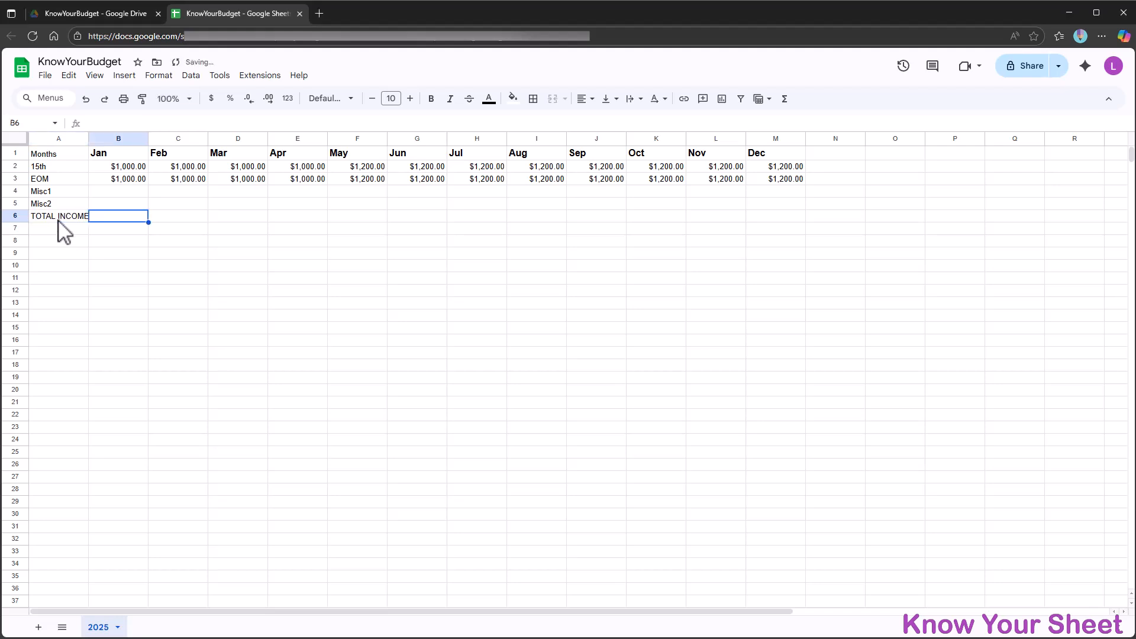
# - Fit column A's width to its contents and make the Months label in A1 bold
pyautogui.moveTo(89, 138); pyautogui.dragTo(90, 137)
pyautogui.doubleClick(90, 138)
pyautogui.click(57, 157)
pyautogui.hotkey('ctrl', 'b')
# - Sum the January income rows B2:B5 in B6 and copy the formula across the TOTAL INCOME row through December
pyautogui.click(107, 215)
pyautogui.write('=sum(')
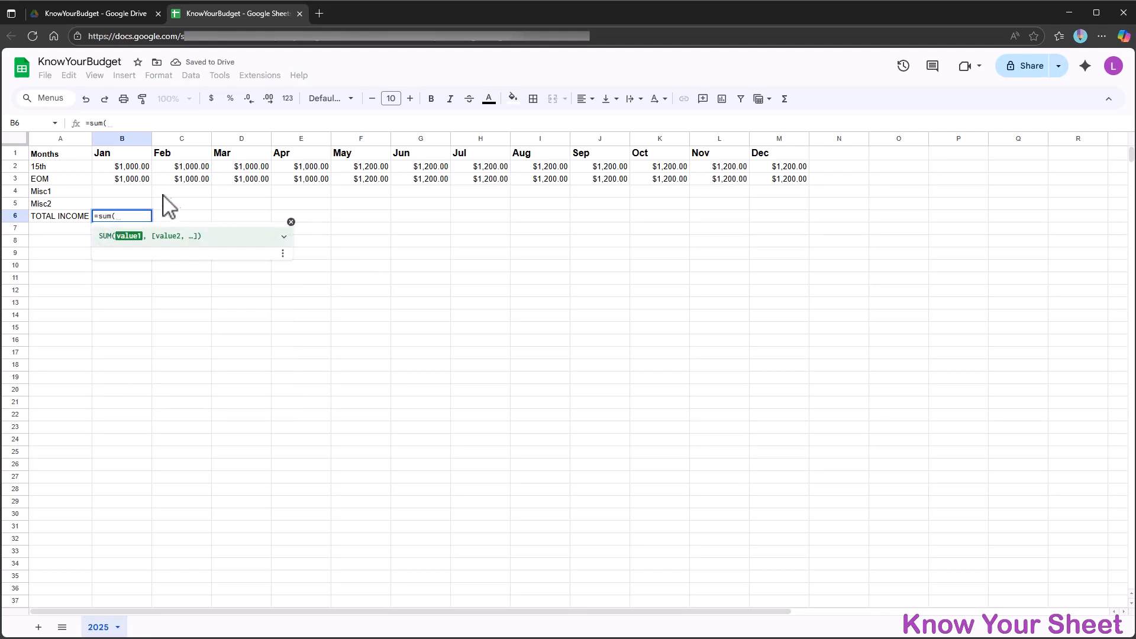
pyautogui.moveTo(132, 167); pyautogui.dragTo(133, 180)
pyautogui.write(')')
pyautogui.press('Tab')
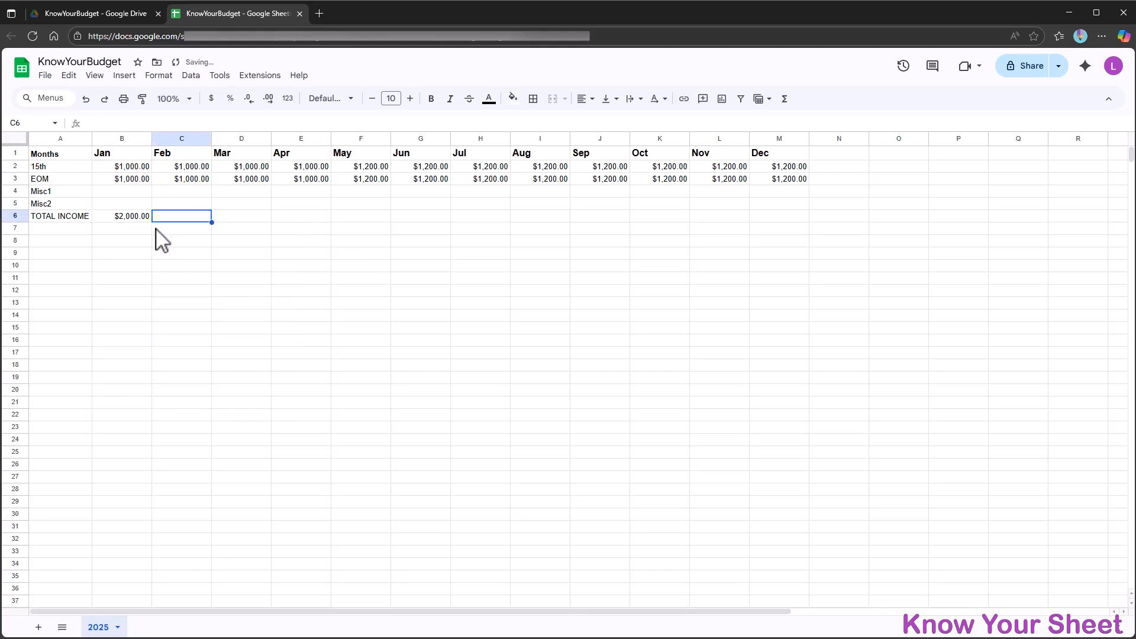
pyautogui.click(133, 218)
pyautogui.moveTo(153, 223); pyautogui.dragTo(804, 236)
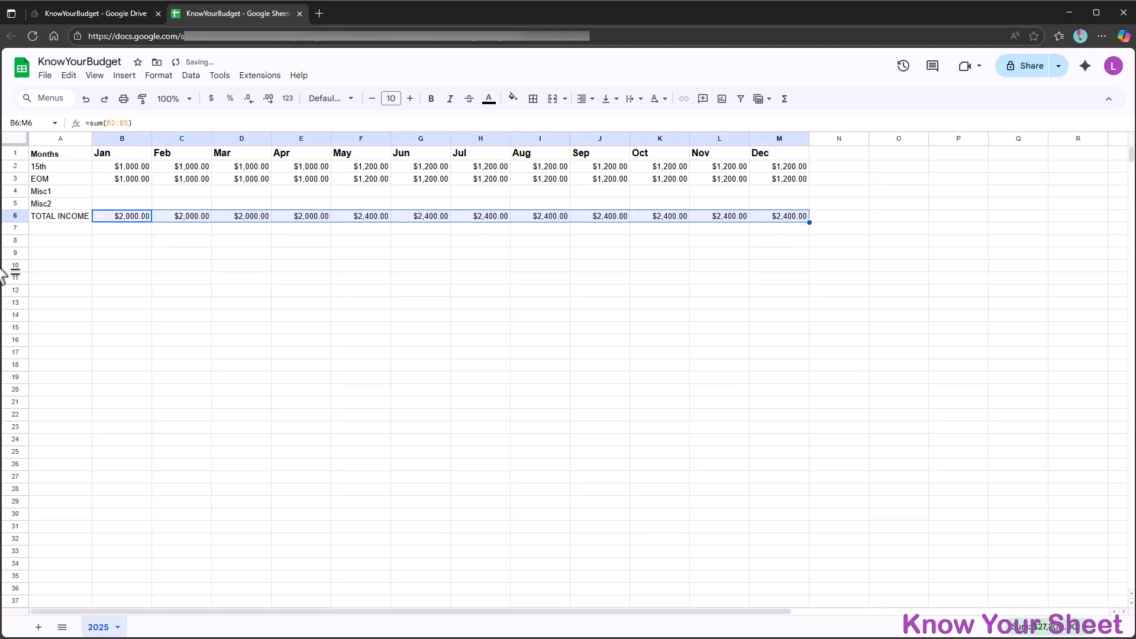
# - Make the TOTAL INCOME row A6:M6 bold and give it a light green fill
pyautogui.click(71, 218)
pyautogui.keyDown('shift'); pyautogui.click(785, 218); pyautogui.keyUp('shift')
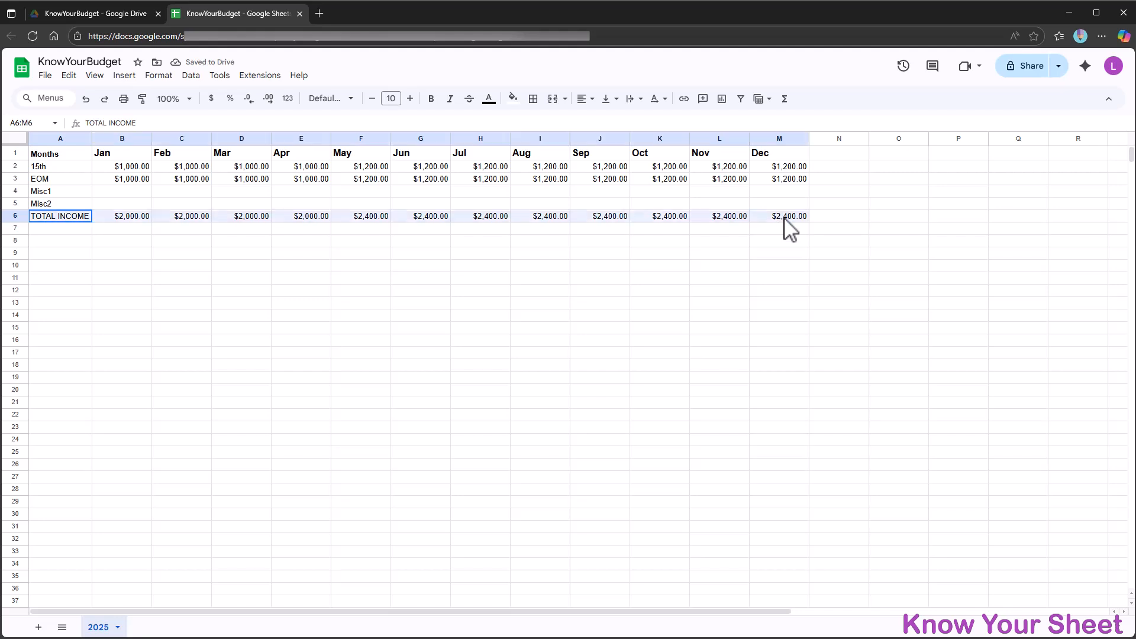
pyautogui.hotkey('ctrl', 'b')
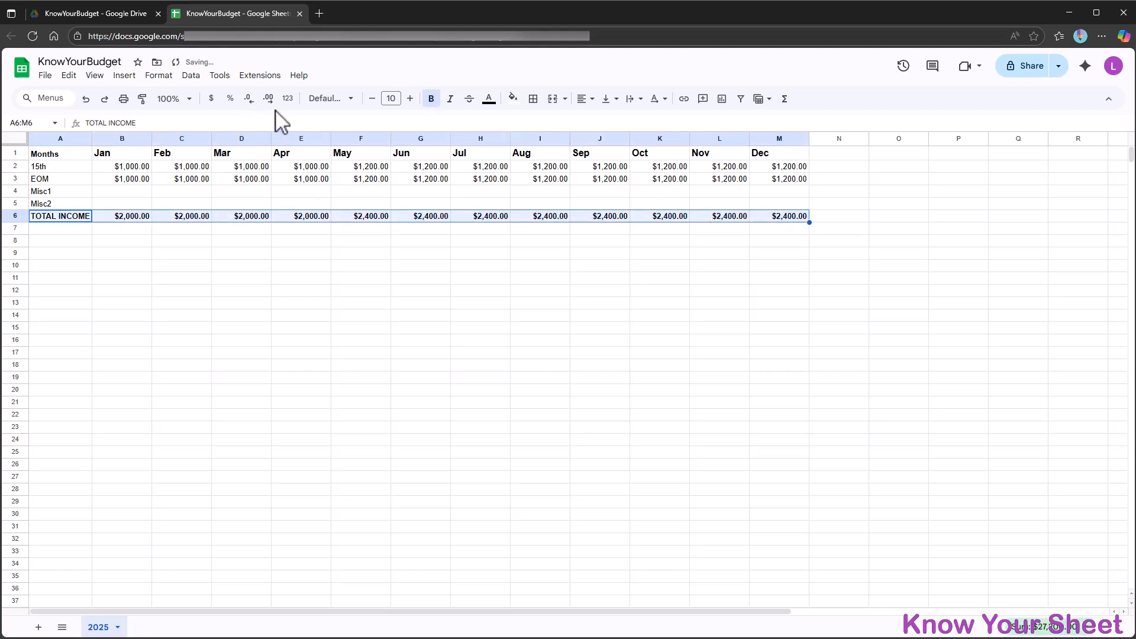
pyautogui.click(513, 99)
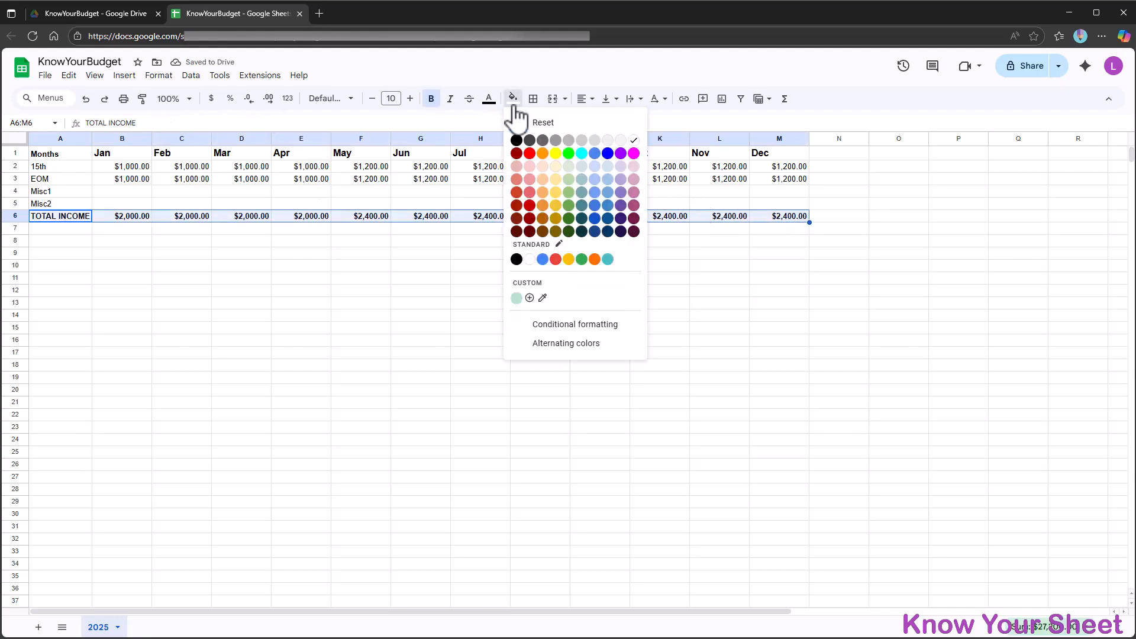
pyautogui.click(569, 167)
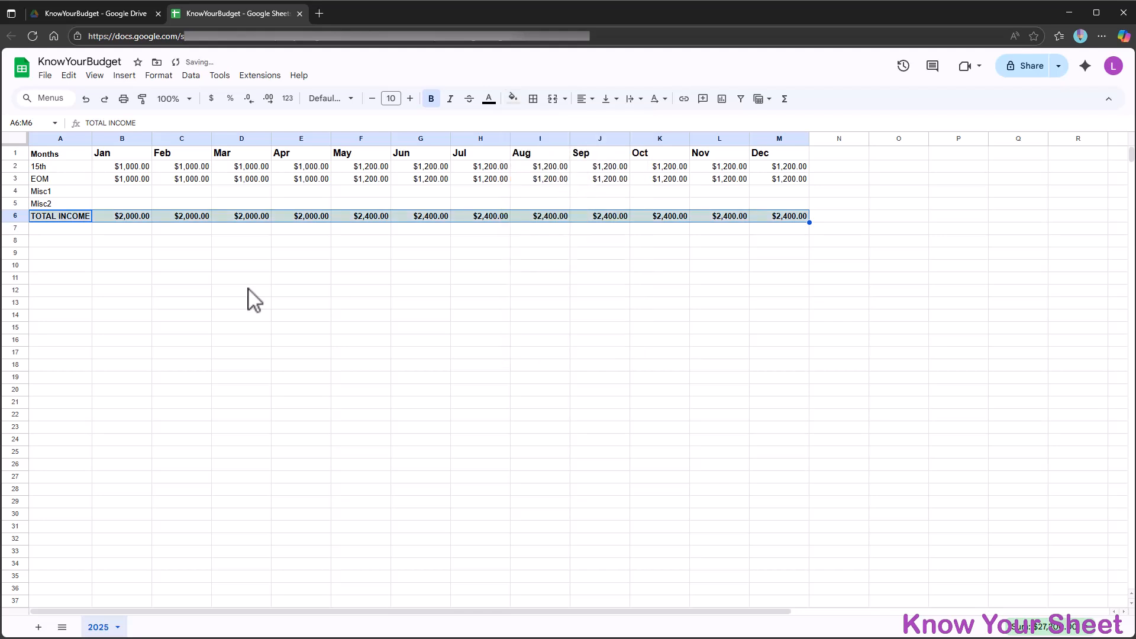
pyautogui.click(64, 242)
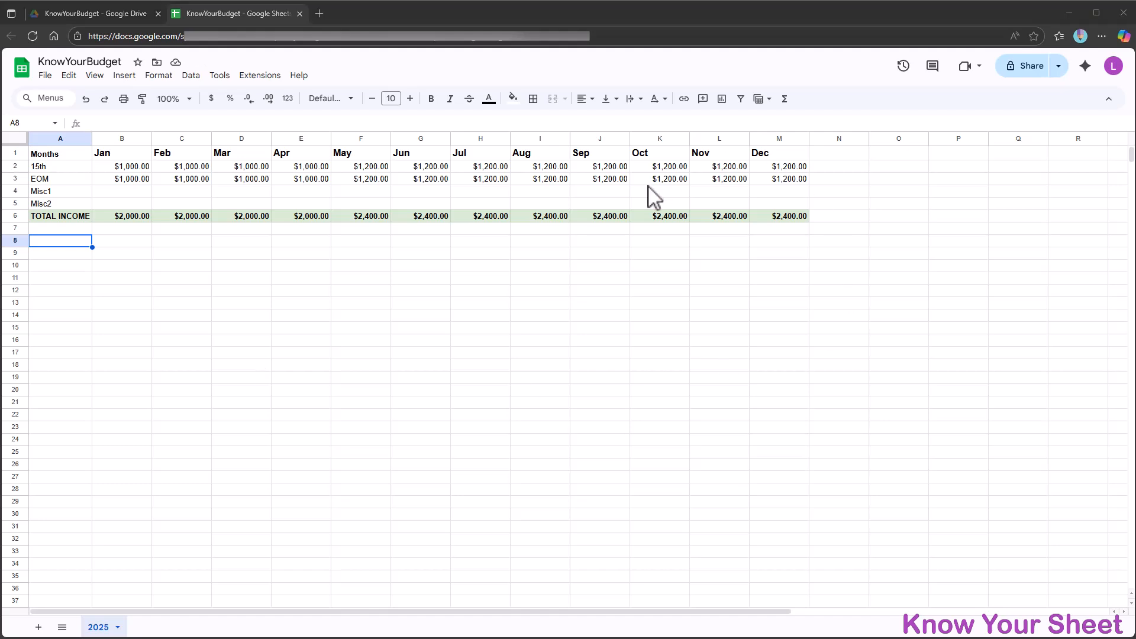
# - Clear the 15th and EOM income amounts for September through December in J2:M3
pyautogui.moveTo(601, 167); pyautogui.dragTo(789, 193)
pyautogui.press('Delete')
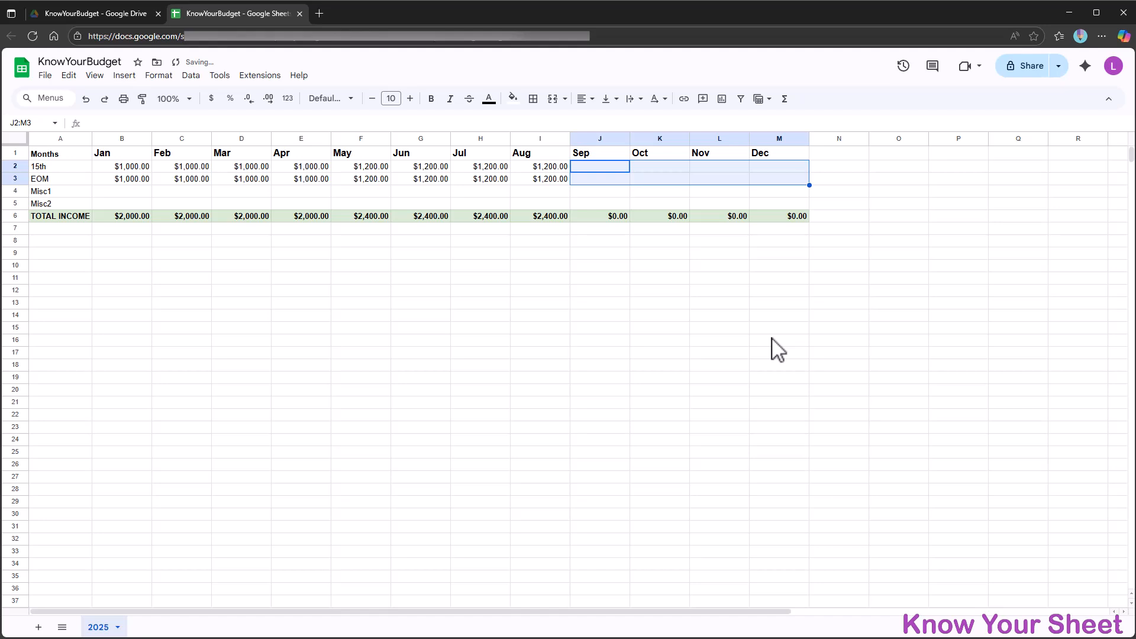
pyautogui.click(600, 282)
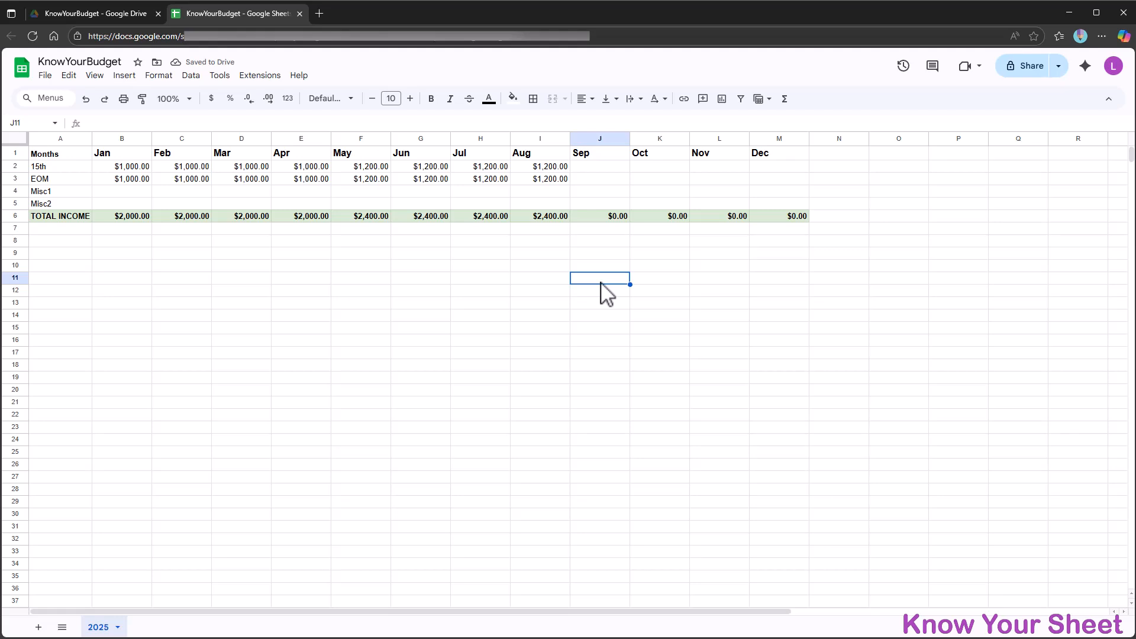
# - Enter the heading Reg Expenses in A8 and the label Rent/Mortgage in A9
pyautogui.click(62, 253)
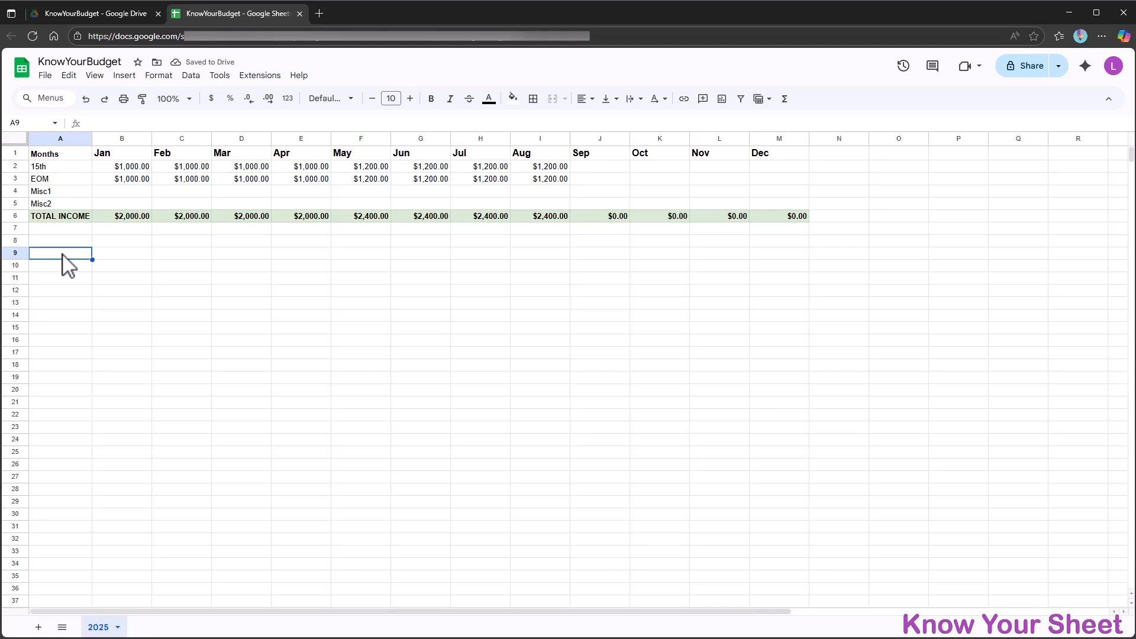
pyautogui.press('Up')
pyautogui.write('Reg Expenses')
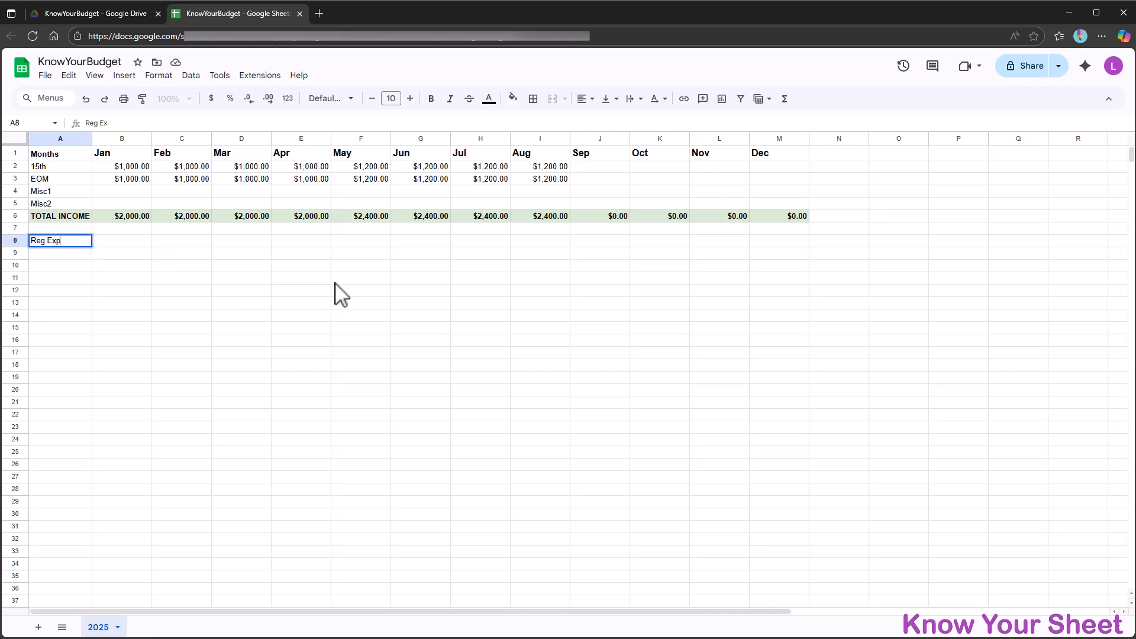
pyautogui.press('Return')
pyautogui.write('Rent/Mortgage')
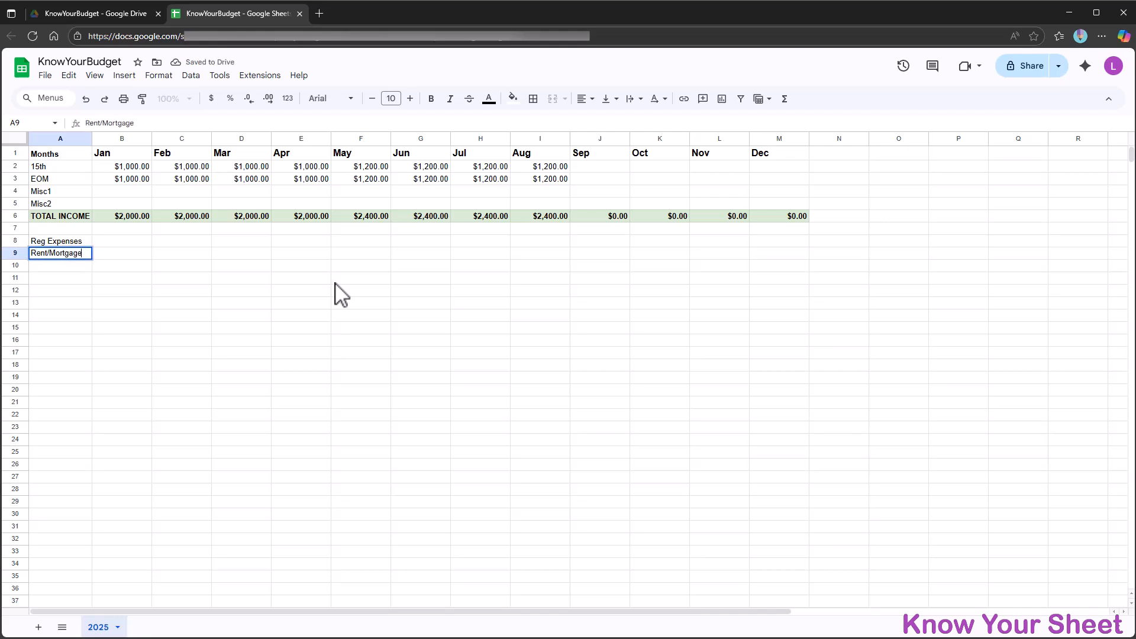
pyautogui.press('Return')
# - Add the expense labels Streaming1, Streaming2 and Subscription1 in A10:A12
pyautogui.write('Streaming1')
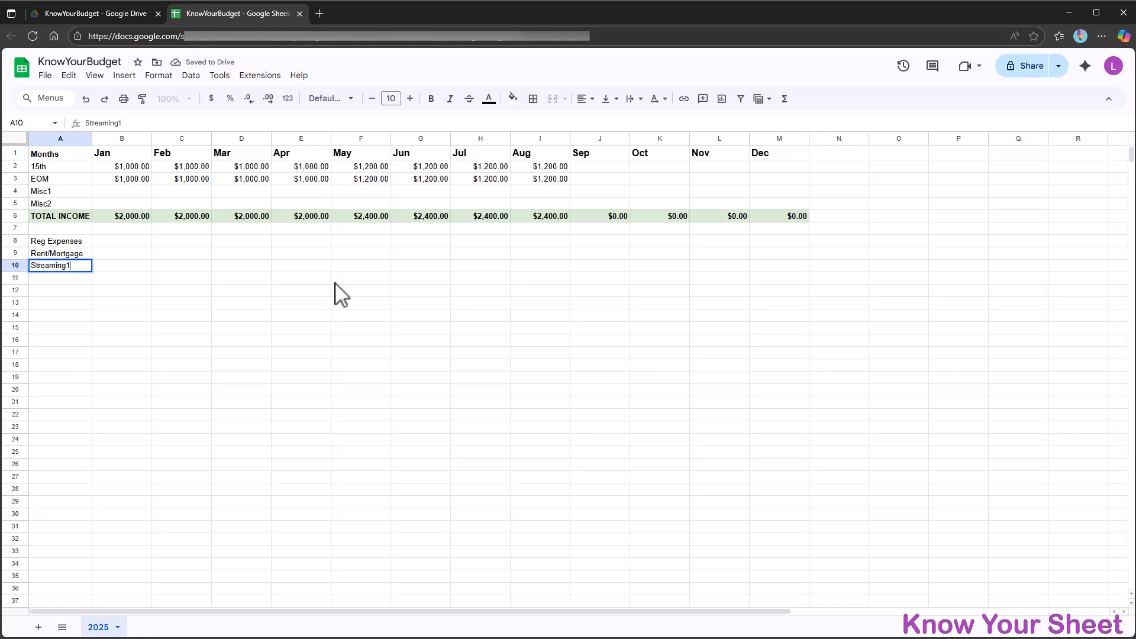
pyautogui.press('Return')
pyautogui.write('Streaming2')
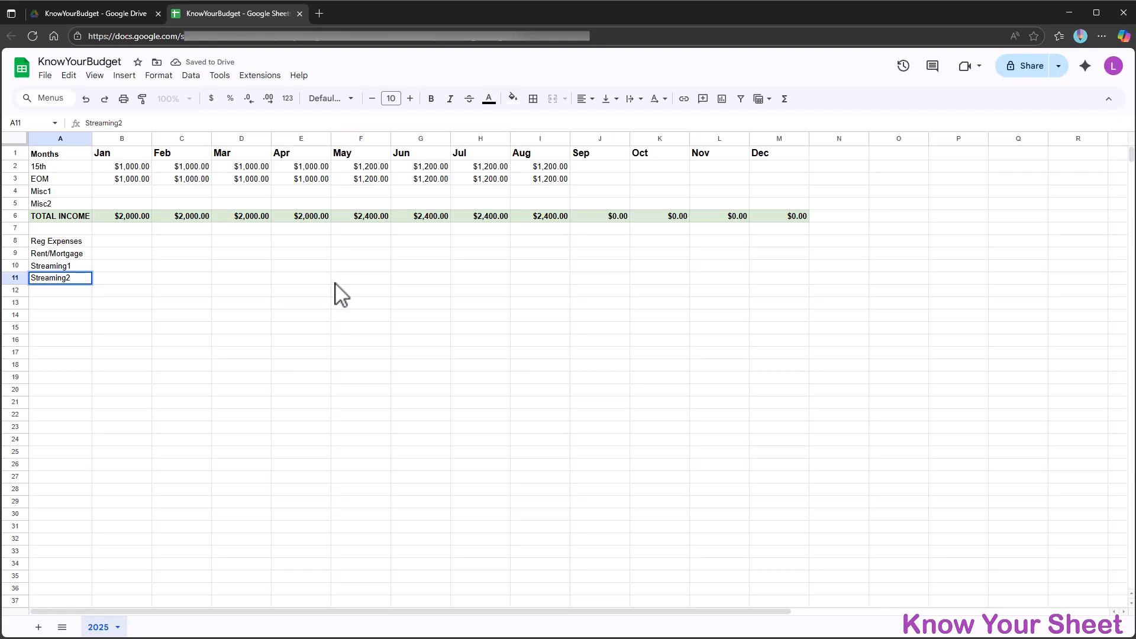
pyautogui.press('Return')
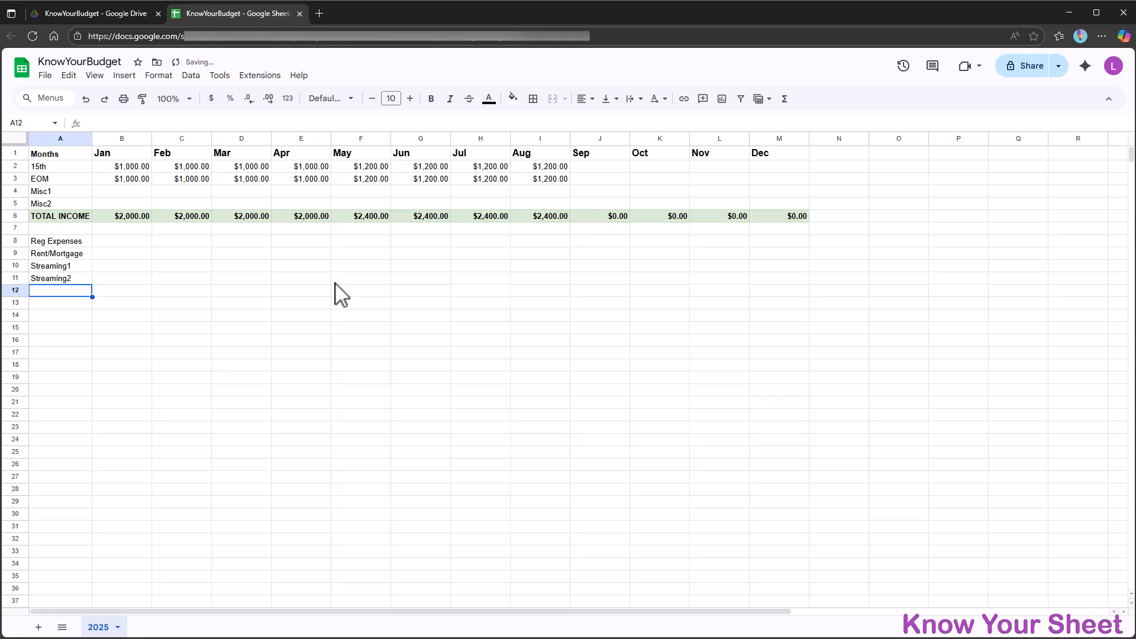
pyautogui.write('Sub')
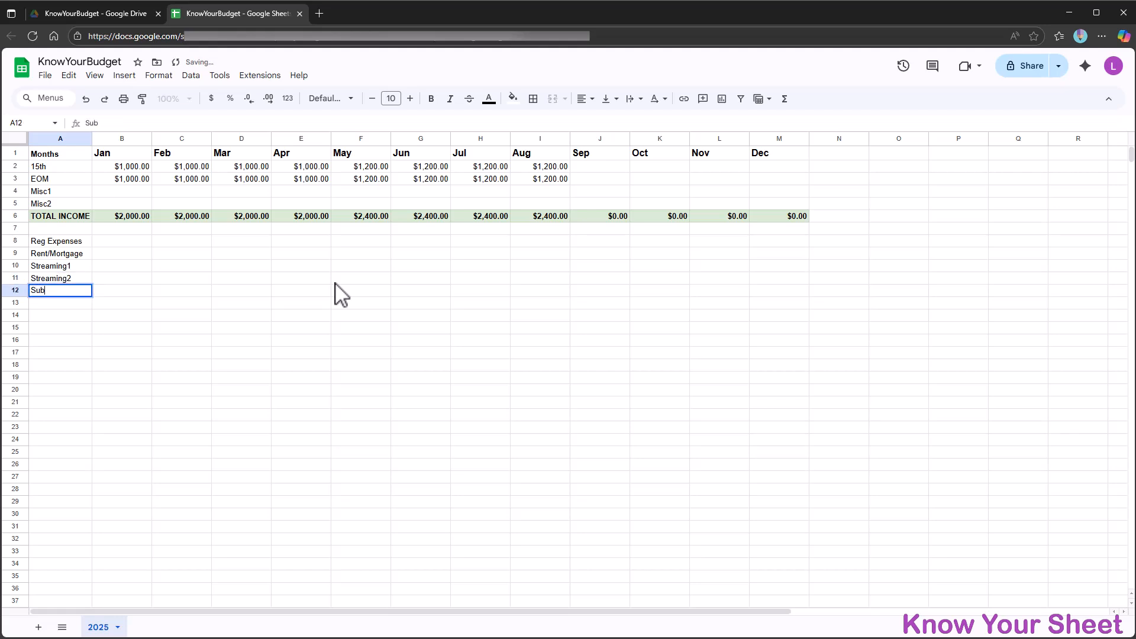
pyautogui.write('scription1')
pyautogui.press('Return')
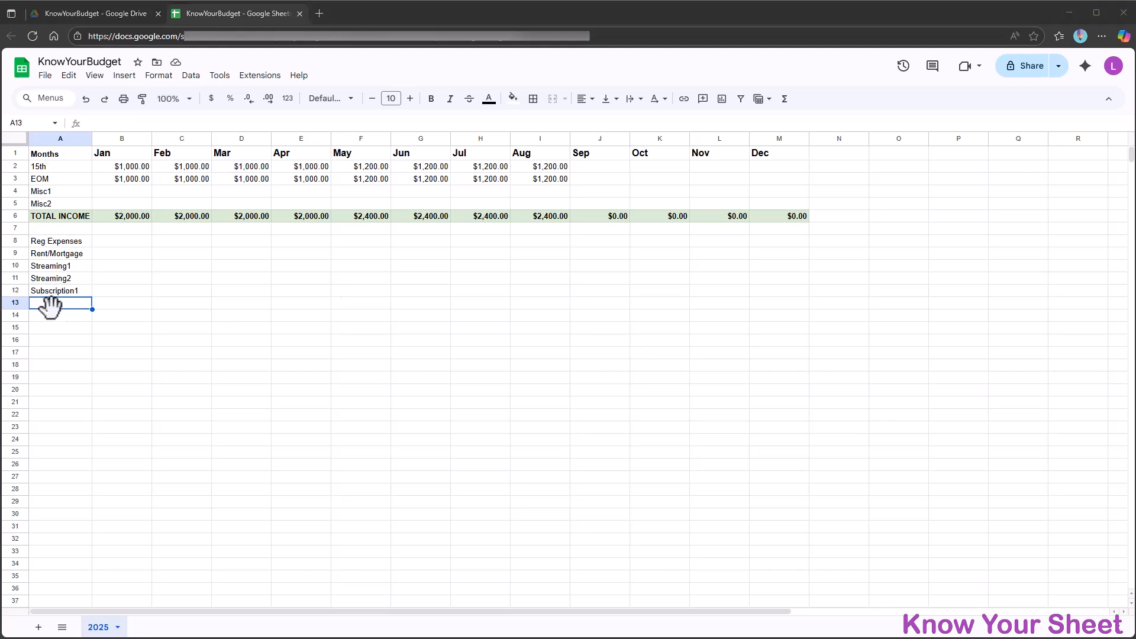
# - Add the labels Cell Phone and Internet in A13:A14 and make the Reg Expenses heading bold
pyautogui.write('Cell Phone')
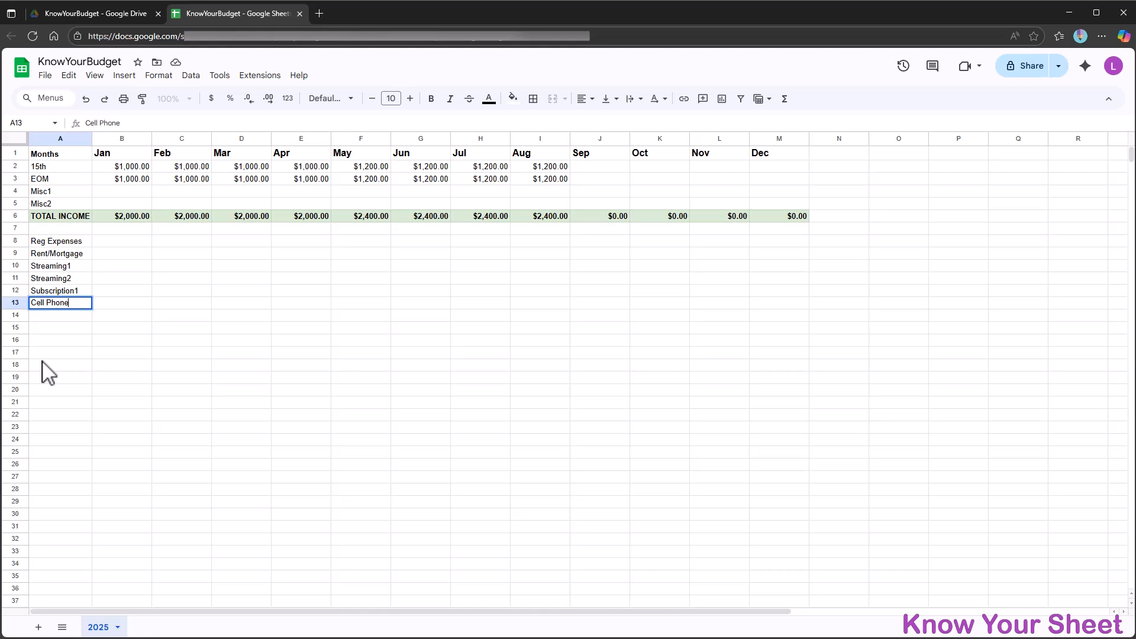
pyautogui.press('Return')
pyautogui.write('Intern')
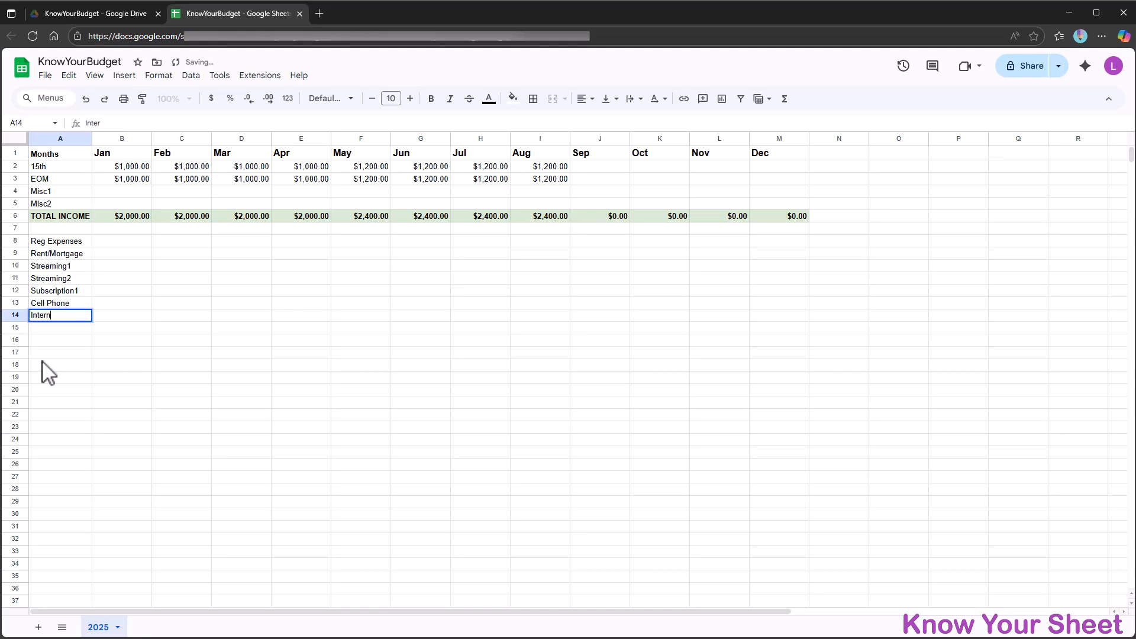
pyautogui.write('et')
pyautogui.press('Return')
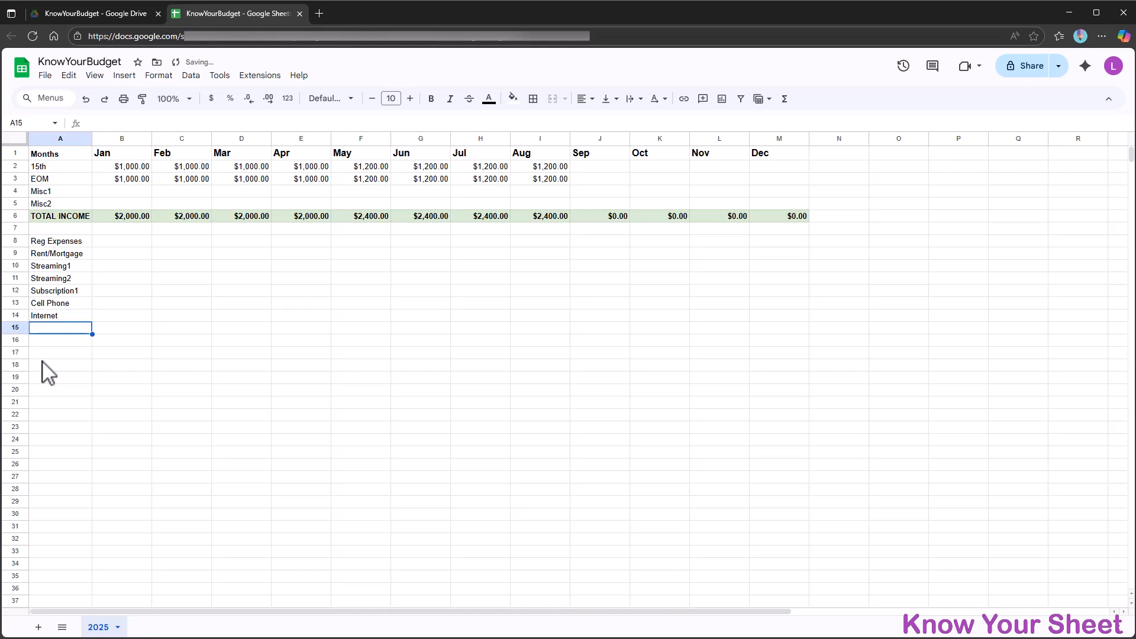
pyautogui.click(41, 239)
pyautogui.hotkey('ctrl', 'b')
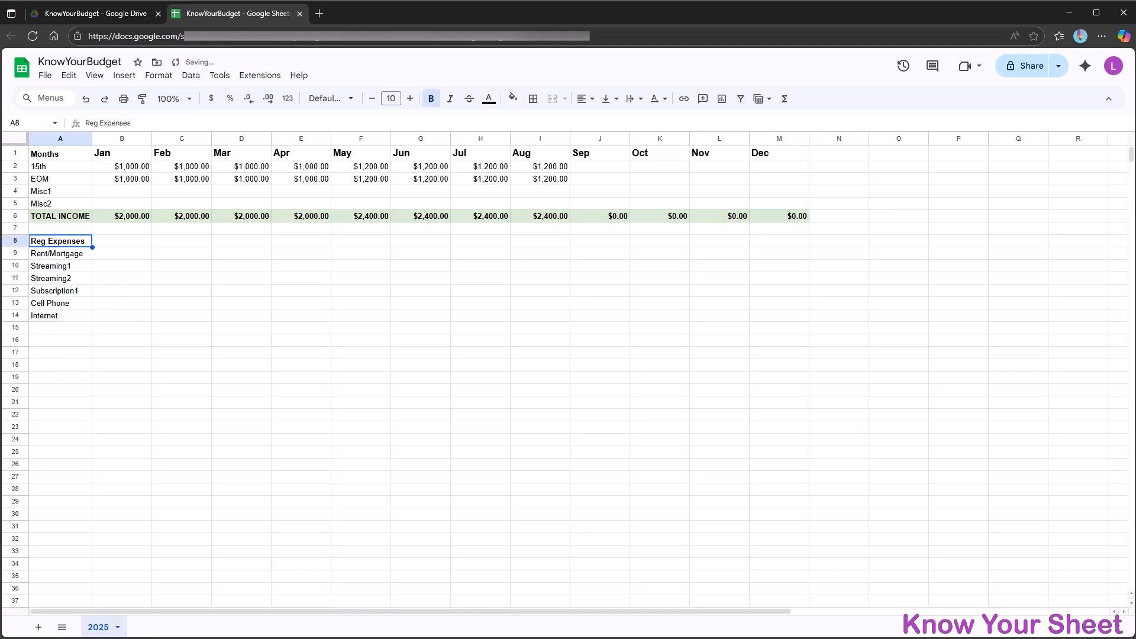
# - Relocate the Cell Phone and Internet labels from A13:A14 to A16:A17, clearing the original cells
pyautogui.click(73, 307)
pyautogui.keyDown('shift'); pyautogui.click(76, 320); pyautogui.keyUp('shift')
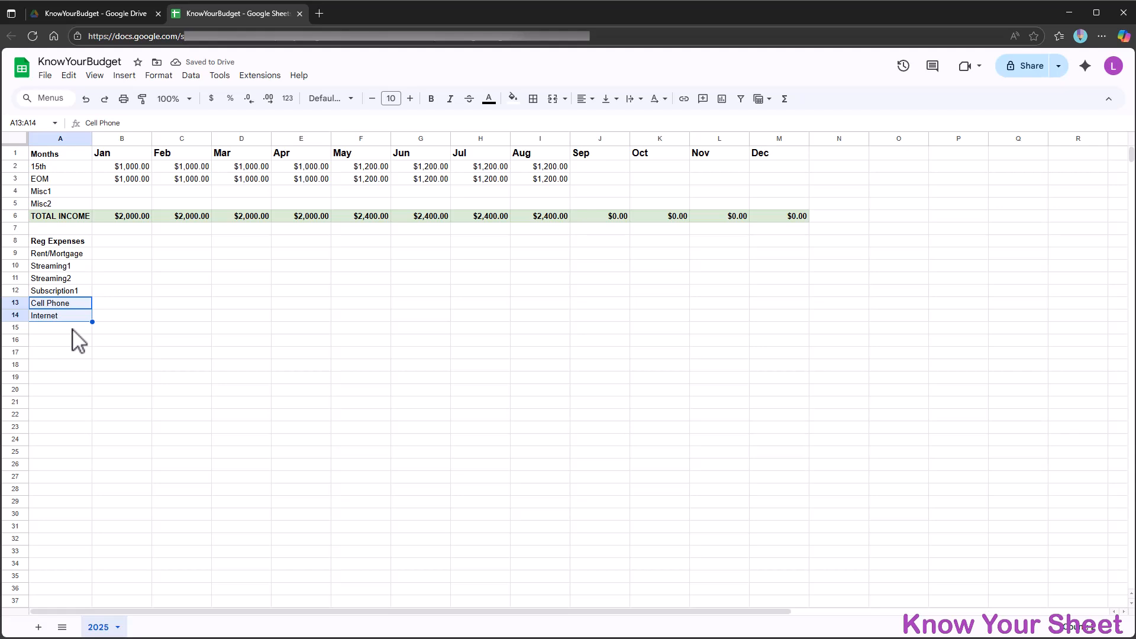
pyautogui.hotkey('ctrl', 'c')
pyautogui.click(70, 341)
pyautogui.hotkey('ctrl', 'v')
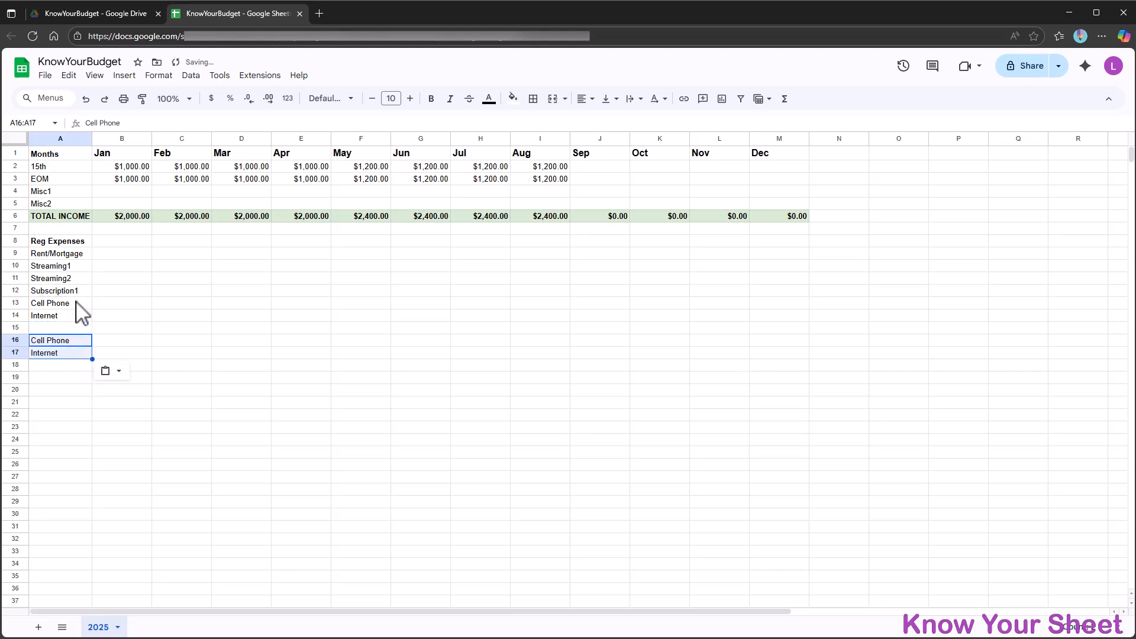
pyautogui.click(70, 303)
pyautogui.moveTo(70, 303); pyautogui.dragTo(71, 317)
pyautogui.press('Delete')
# - Enter the heading Utilities in A15, directly above Cell Phone
pyautogui.click(65, 329)
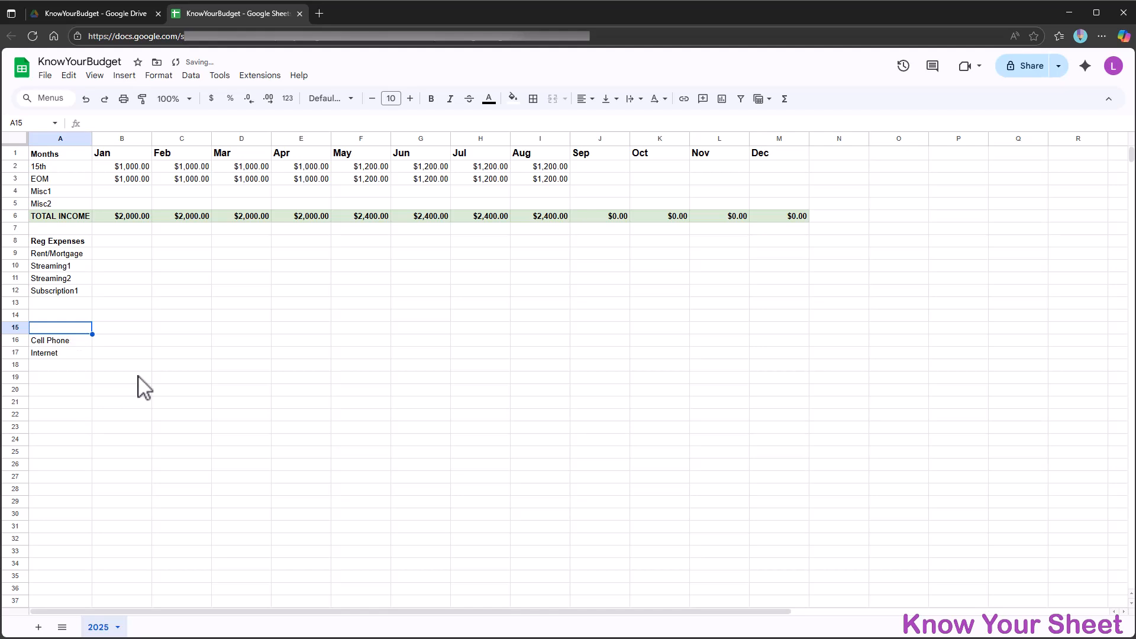
pyautogui.write('Utilities')
pyautogui.press('Return')
# - Move the Utilities, Cell Phone and Internet labels up one row to A14:A16 and make the Utilities heading bold
pyautogui.press('Up')
pyautogui.keyDown('shift'); pyautogui.click(65, 357); pyautogui.keyUp('shift')
pyautogui.hotkey('ctrl', 'x')
pyautogui.click(70, 314)
pyautogui.hotkey('ctrl', 'v')
pyautogui.click(71, 316)
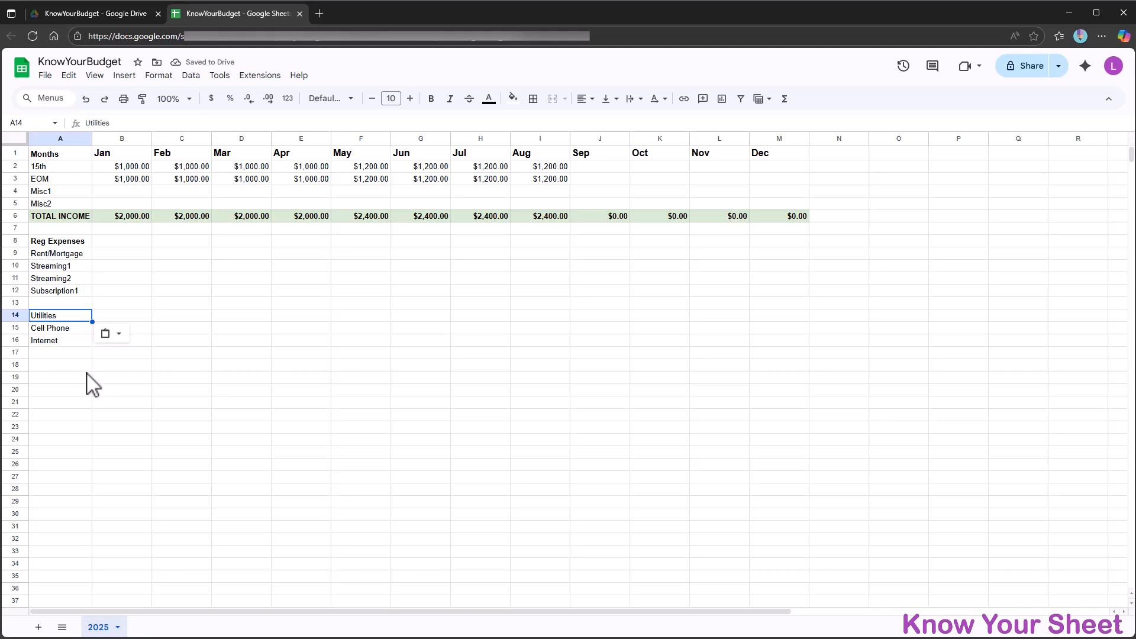
pyautogui.hotkey('ctrl', 'b')
# - Add the labels Gas, Electric, Water and Utilities in A17:A20, below Internet
pyautogui.click(64, 352)
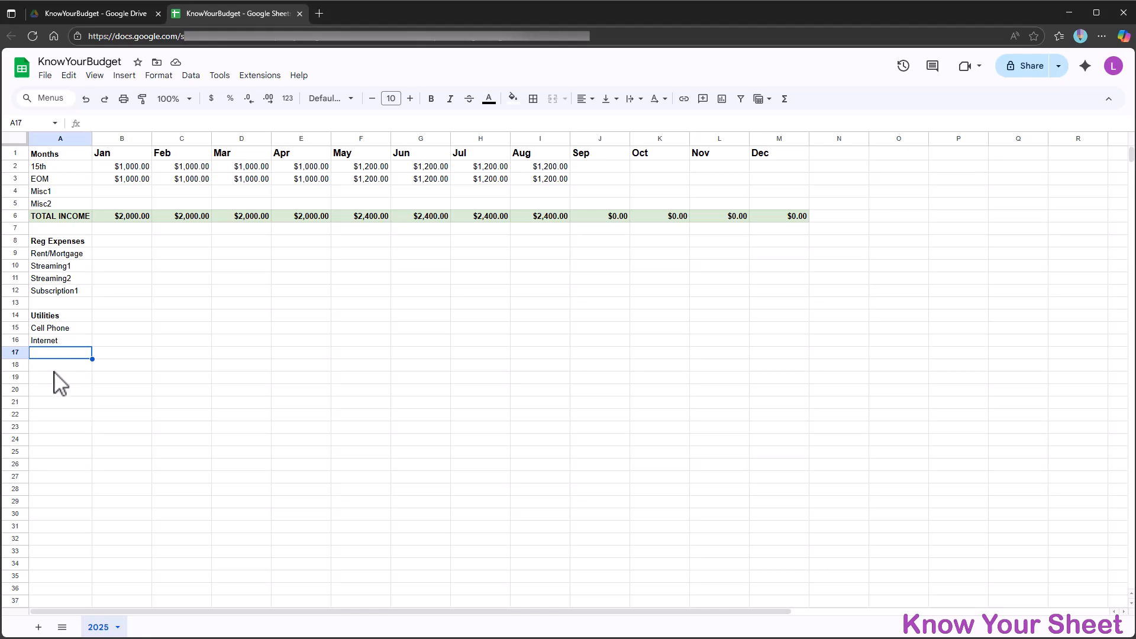
pyautogui.write('Gas')
pyautogui.press('Return')
pyautogui.write('Electric')
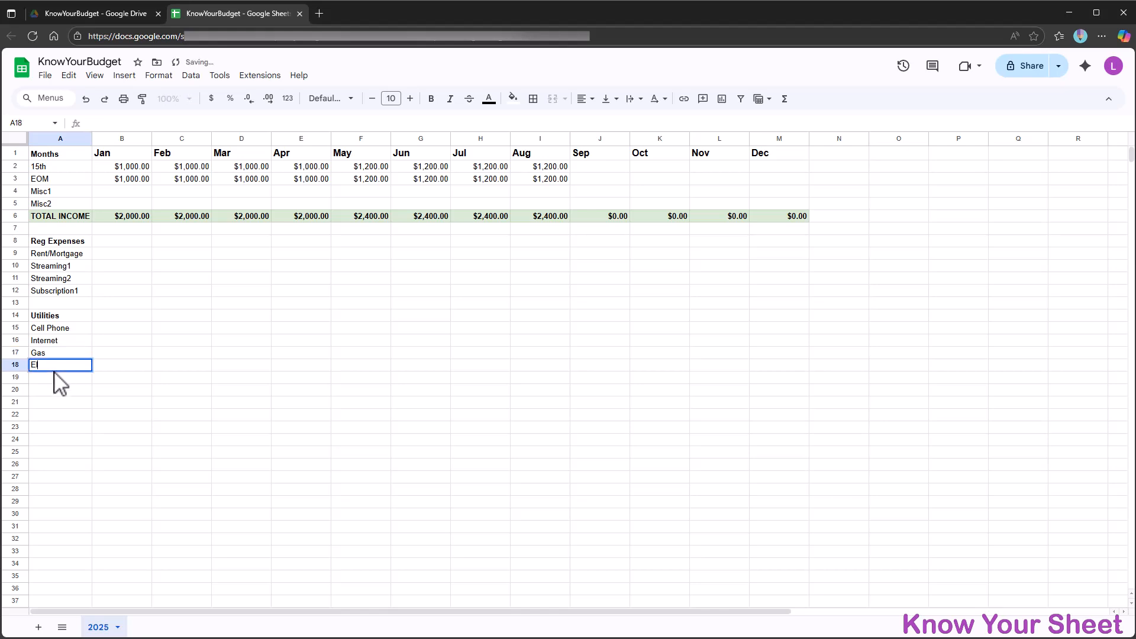
pyautogui.press('Return')
pyautogui.write('Water')
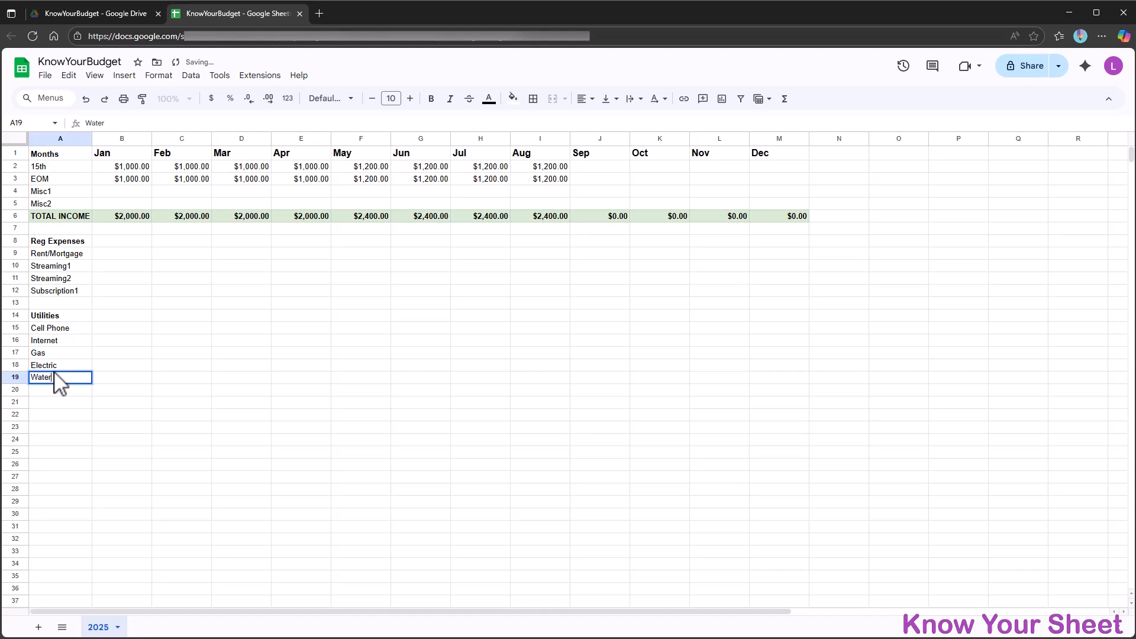
pyautogui.press('Return')
pyautogui.write('Utilities')
pyautogui.press('Tab')
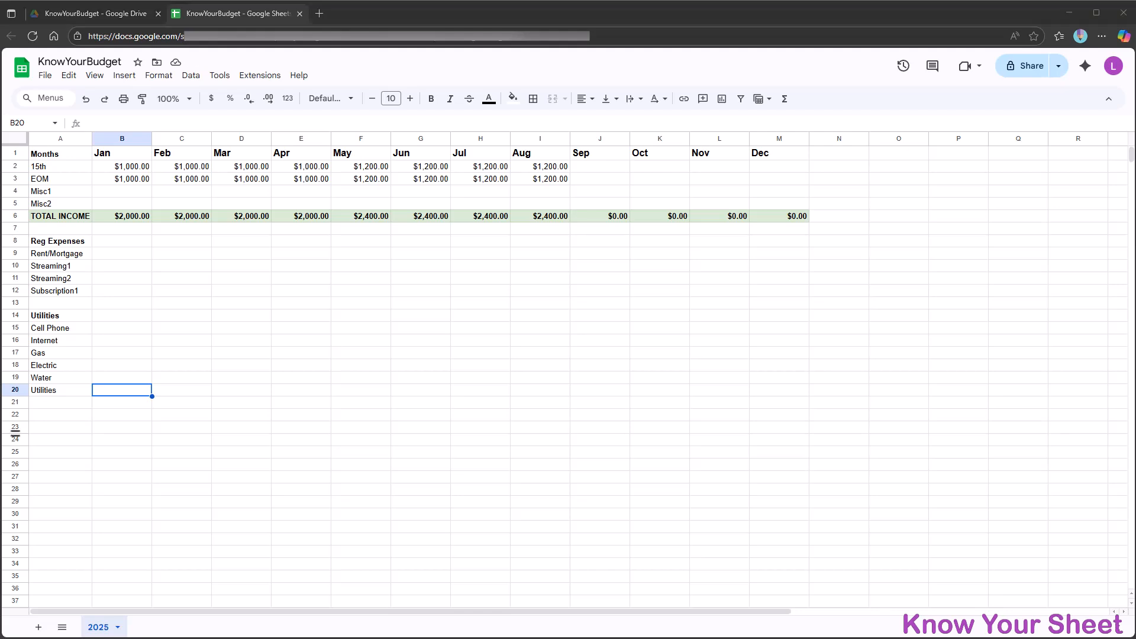
# - Enter the heading CC in A22 with the labels Bank1 CC and Target CC in A23:A24
pyautogui.click(67, 415)
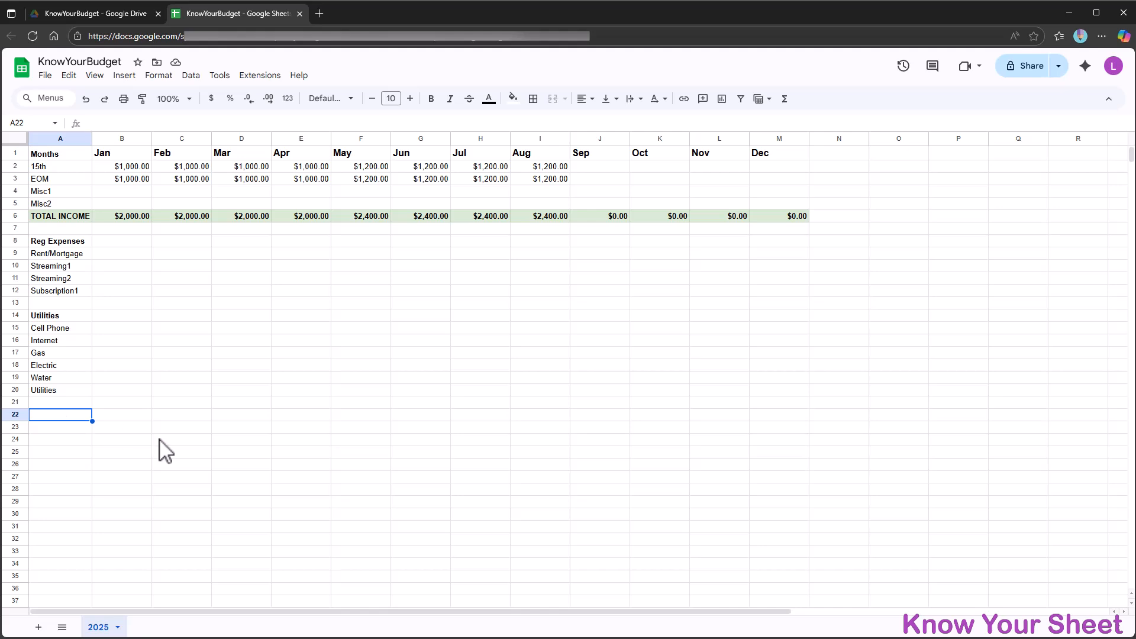
pyautogui.write('CC')
pyautogui.press('Return')
pyautogui.write('Bank1')
pyautogui.press('Return')
pyautogui.write('Target CC')
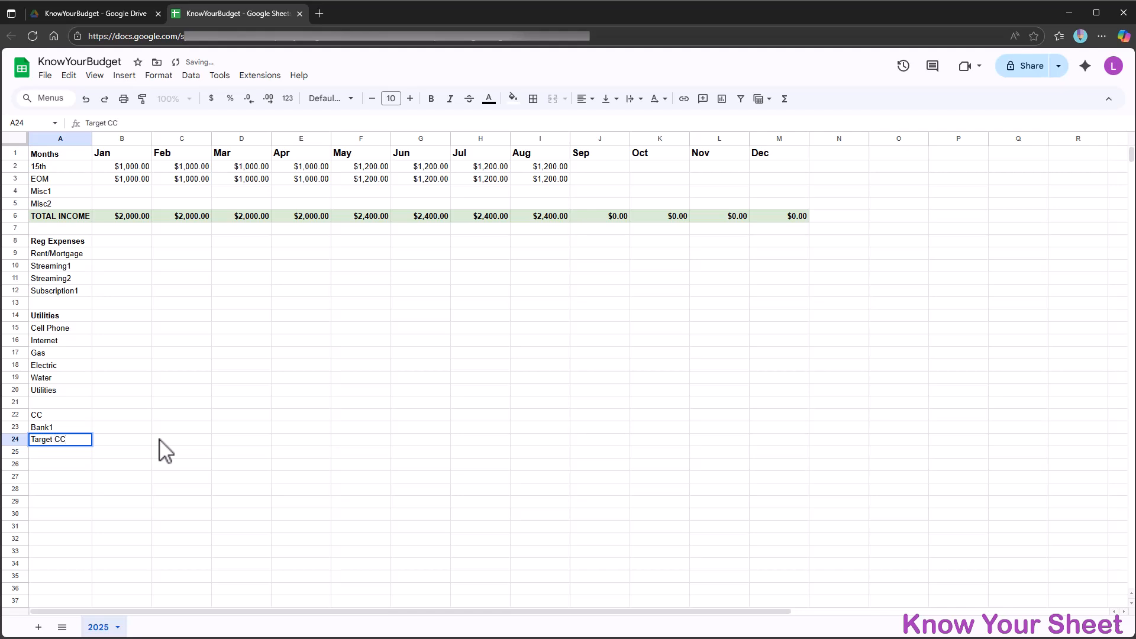
pyautogui.doubleClick(68, 426)
pyautogui.write('CC')
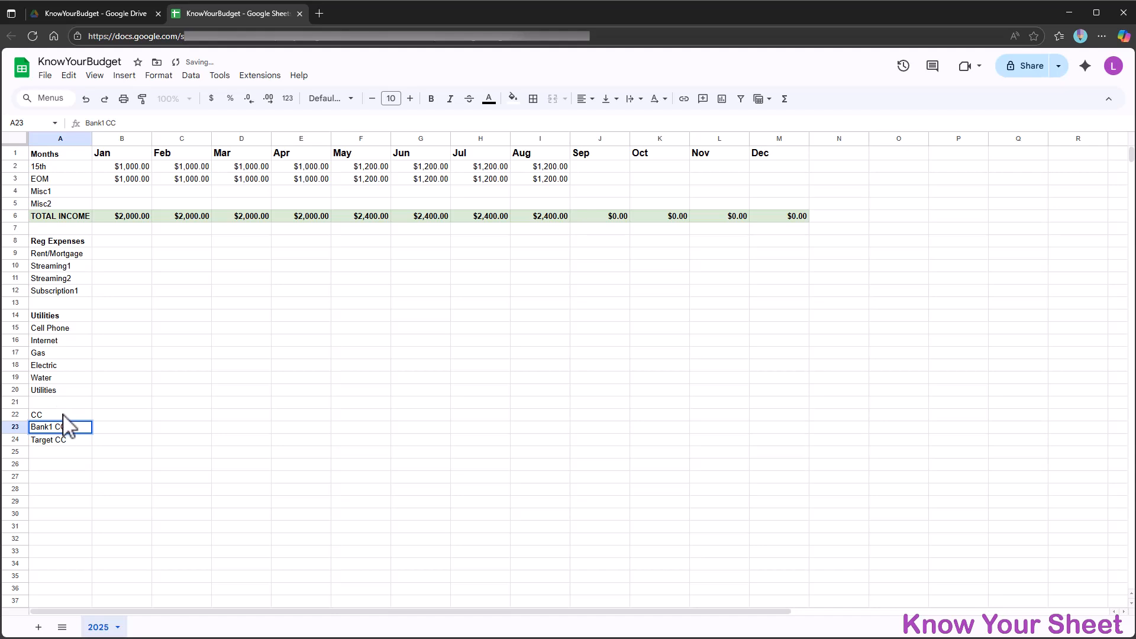
# - Make the CC heading in A22 bold and add the labels Amazon CC and Best Buy CC in A25:A26
pyautogui.click(63, 415)
pyautogui.click(76, 452)
pyautogui.write('Amazon C')
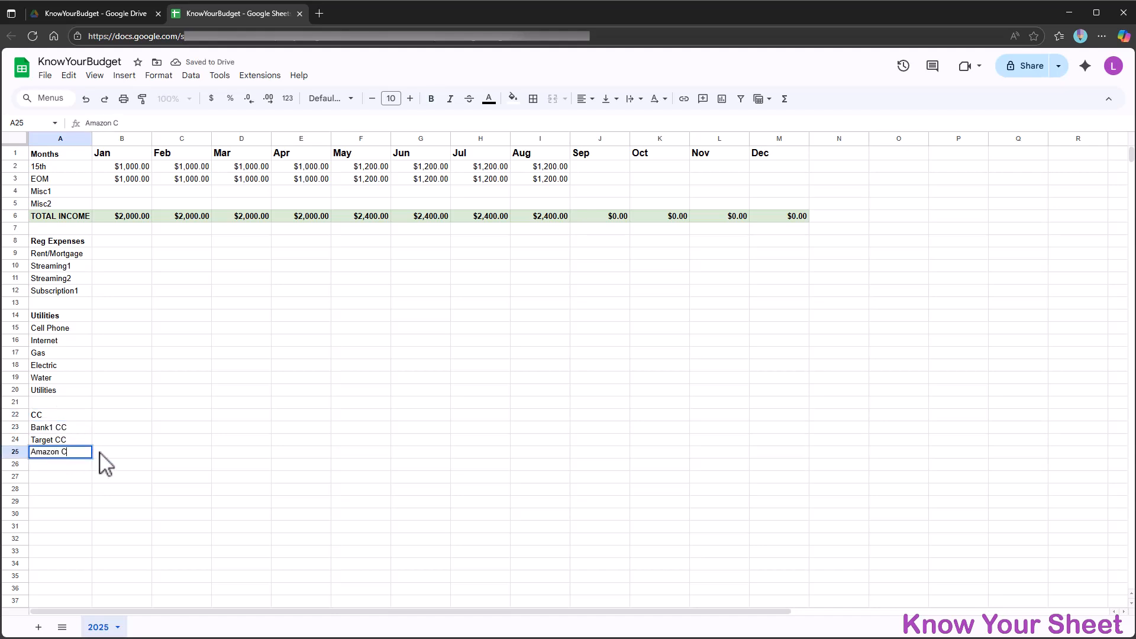
pyautogui.write('C')
pyautogui.press('Return')
pyautogui.write('Best Buy CC')
pyautogui.press('Return')
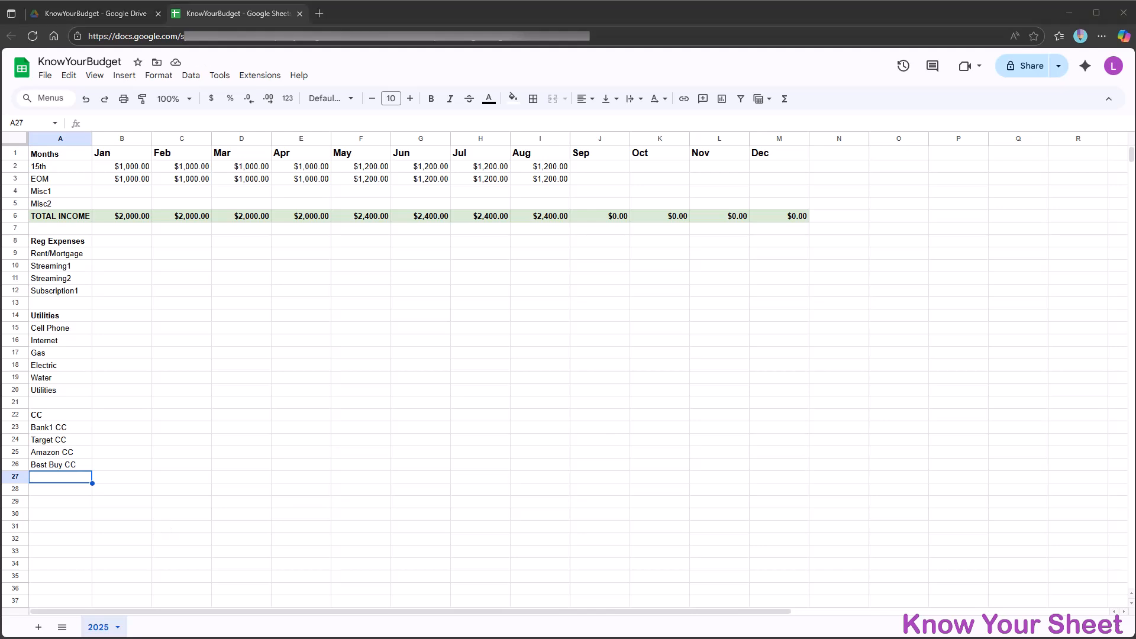
# - Enter the January amounts 1500 for Rent/Mortgage in B9 and 10.99 for Streaming1 in B10
pyautogui.click(118, 253)
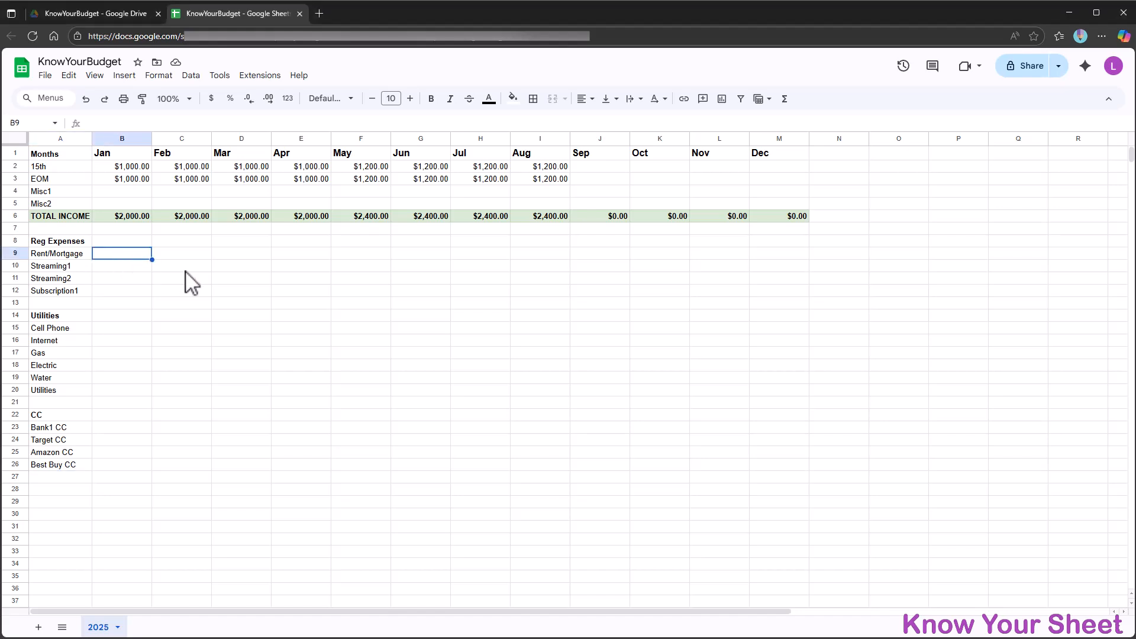
pyautogui.write('1500')
pyautogui.press('Return')
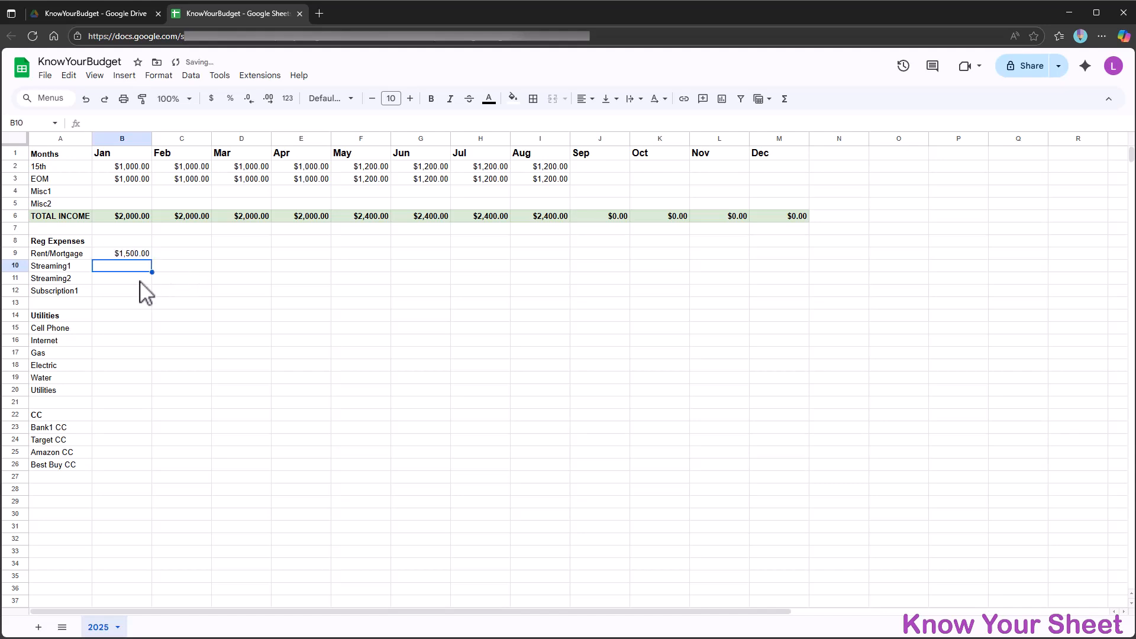
pyautogui.write('10.99')
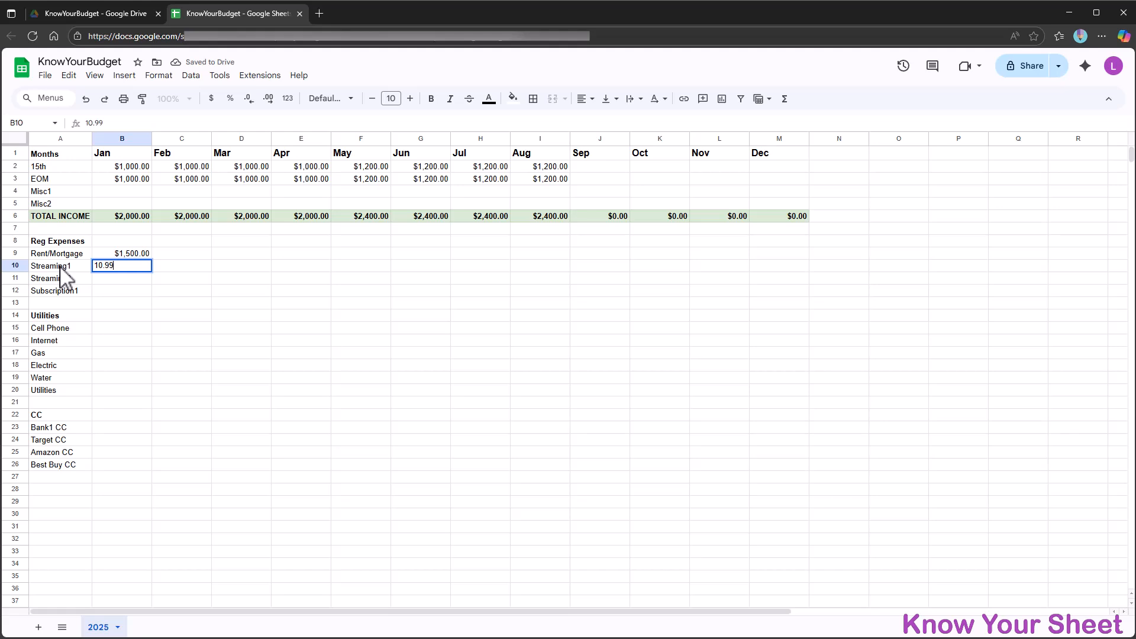
pyautogui.press('Return')
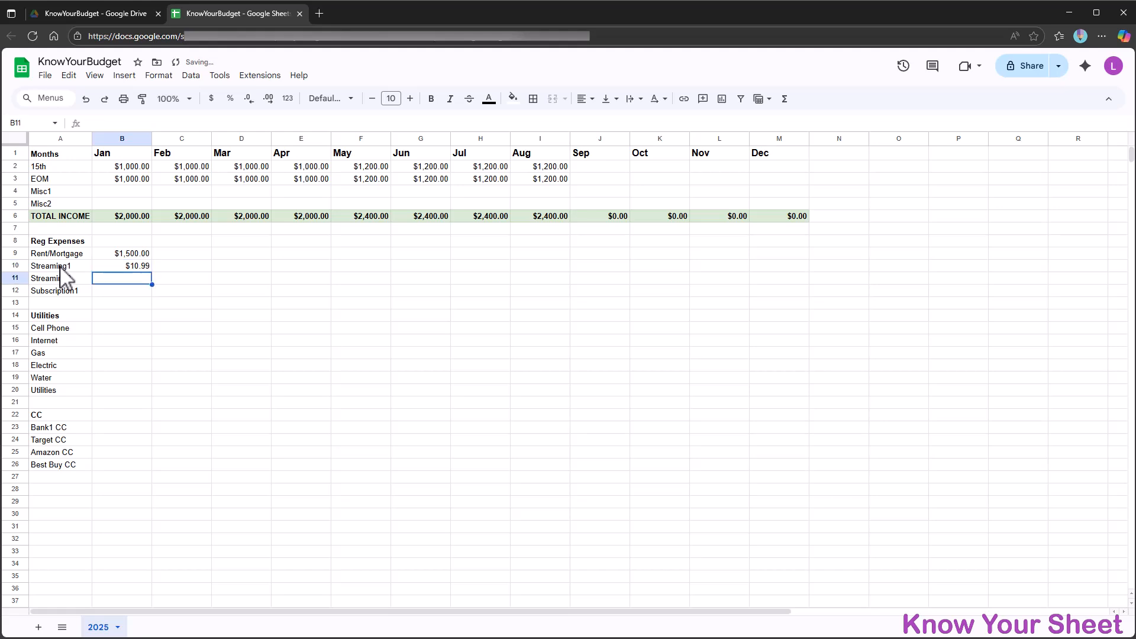
# - Enter the February amounts 7.99 for Streaming2 in C11 and 2.99 for Subscription1 in C12
pyautogui.press('Tab')
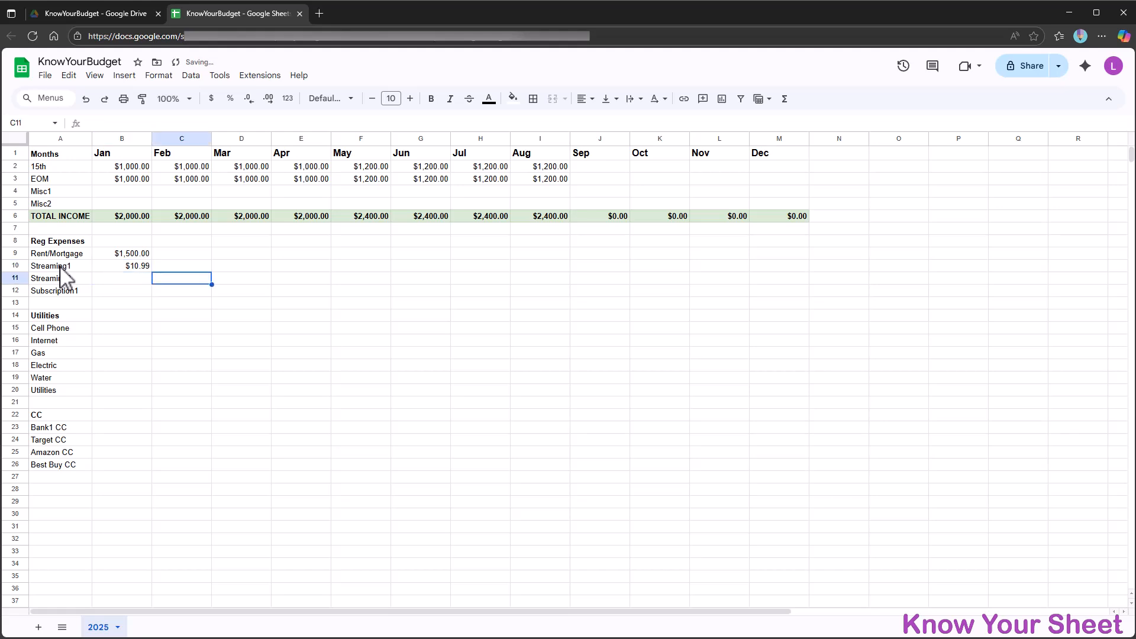
pyautogui.write('7.99')
pyautogui.press('Return')
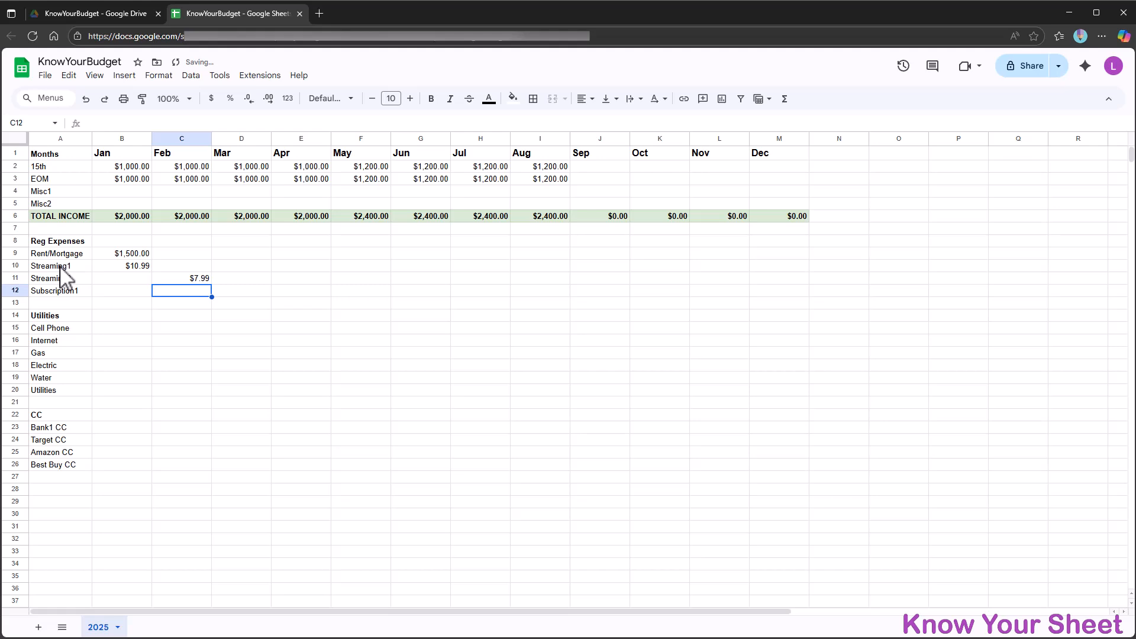
pyautogui.write('2.99')
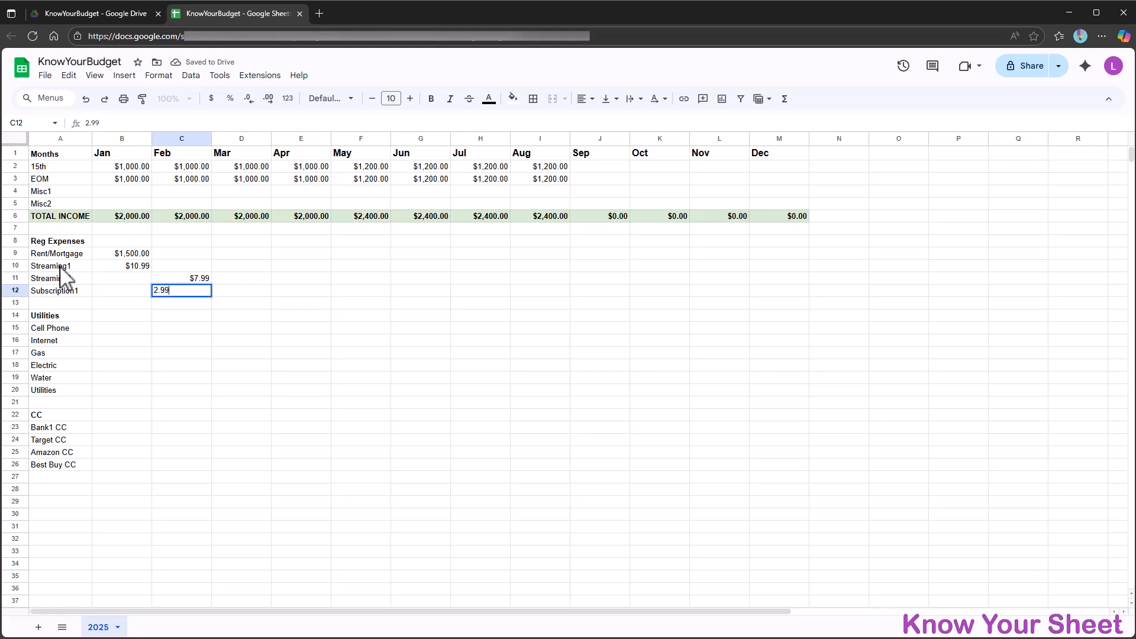
pyautogui.press('Tab')
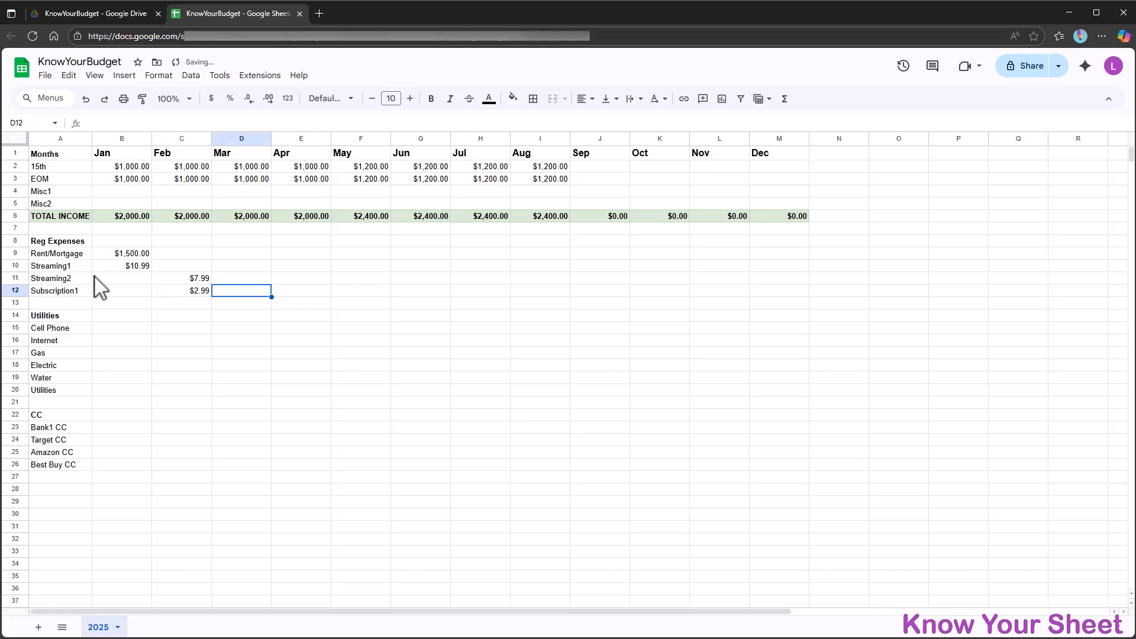
# - Copy the January Streaming1 and Rent/Mortgage amounts into the February cells C10 and C9
pyautogui.moveTo(140, 265); pyautogui.dragTo(203, 296)
pyautogui.hotkey('ctrl', 'r')
pyautogui.click(142, 254)
pyautogui.hotkey('ctrl', 'c')
pyautogui.click(190, 255)
pyautogui.hotkey('ctrl', 'v')
# - Copy the February regular expenses in C9:C12 to the March through December columns, D9:M12
pyautogui.keyDown('shift'); pyautogui.click(203, 290); pyautogui.keyUp('shift')
pyautogui.hotkey('ctrl', 'c')
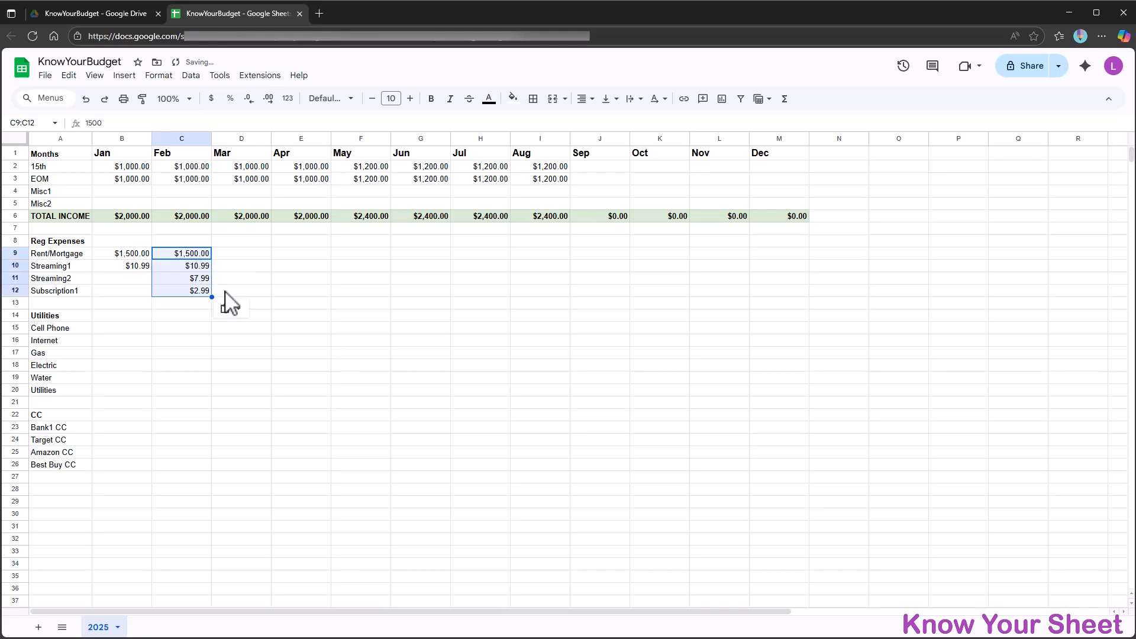
pyautogui.moveTo(241, 255); pyautogui.dragTo(767, 265)
pyautogui.hotkey('ctrl', 'v')
pyautogui.click(515, 293)
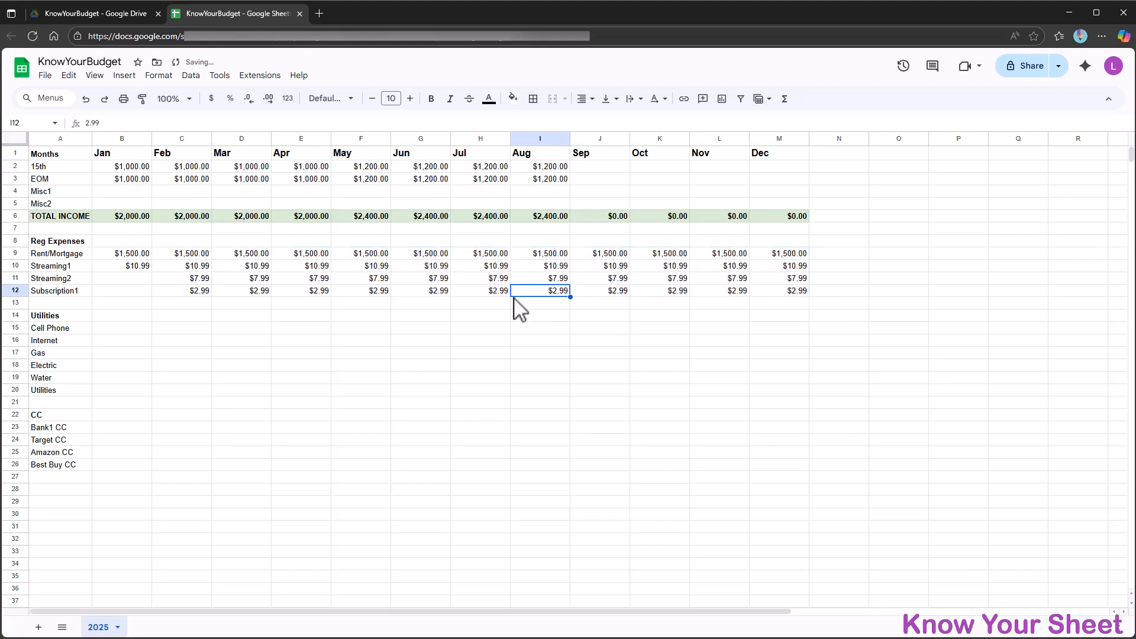
# - Clear the Streaming1 amounts for August through December in I10:M10
pyautogui.click(664, 267)
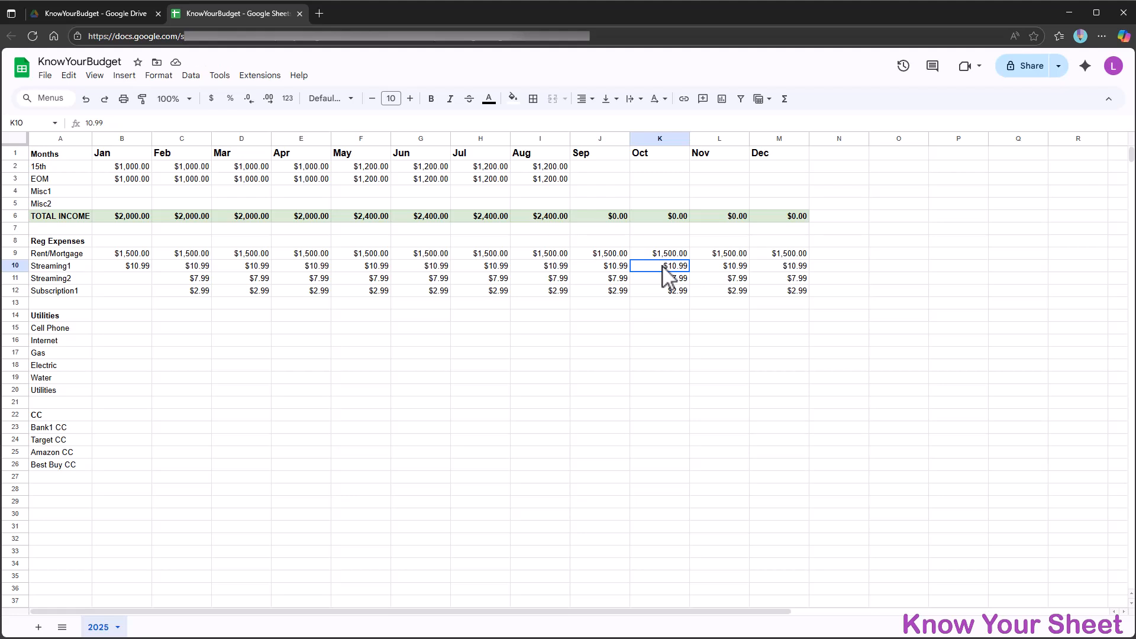
pyautogui.moveTo(539, 267); pyautogui.dragTo(775, 269)
pyautogui.press('Delete')
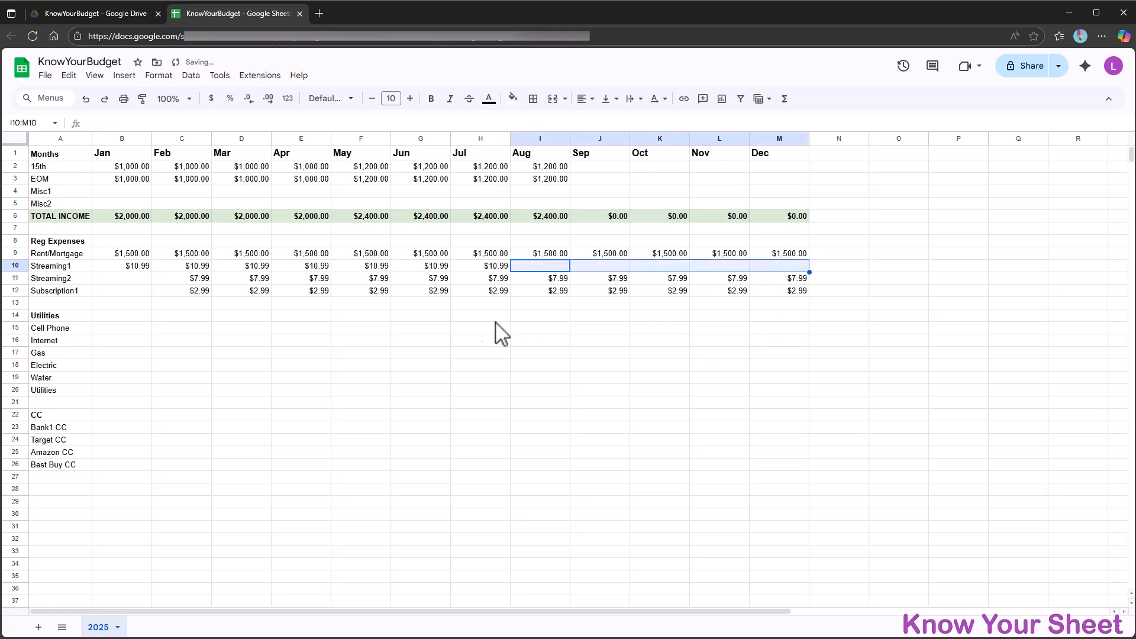
# - Insert a blank row between the regular expenses and Utilities sections and enter the label TOTAL REG EXP in A13
pyautogui.click(108, 305)
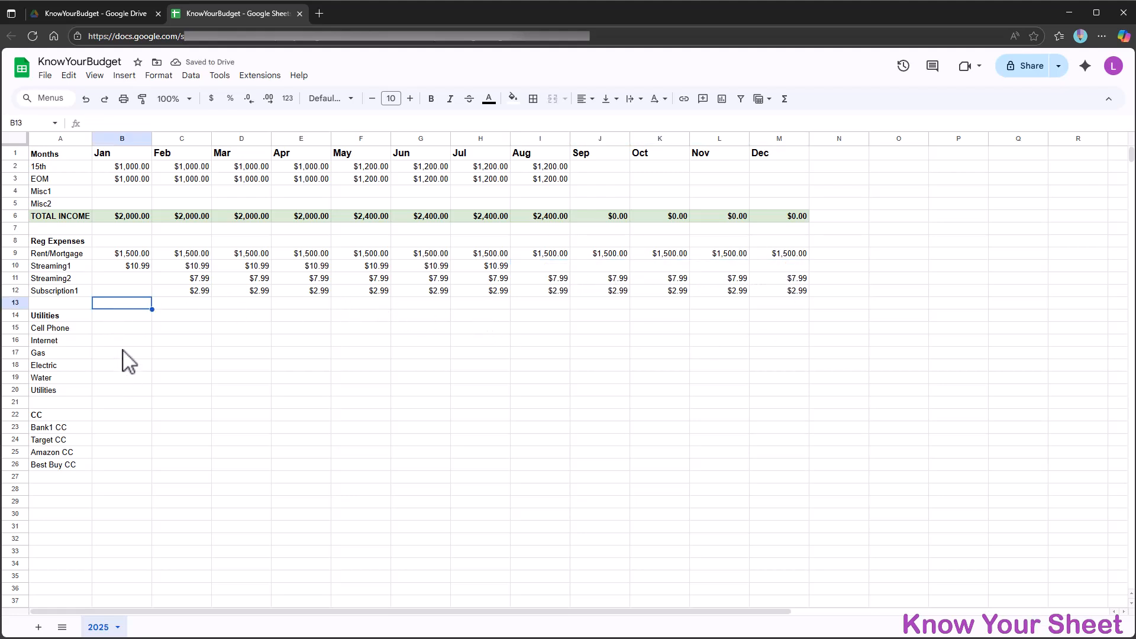
pyautogui.rightClick(17, 303)
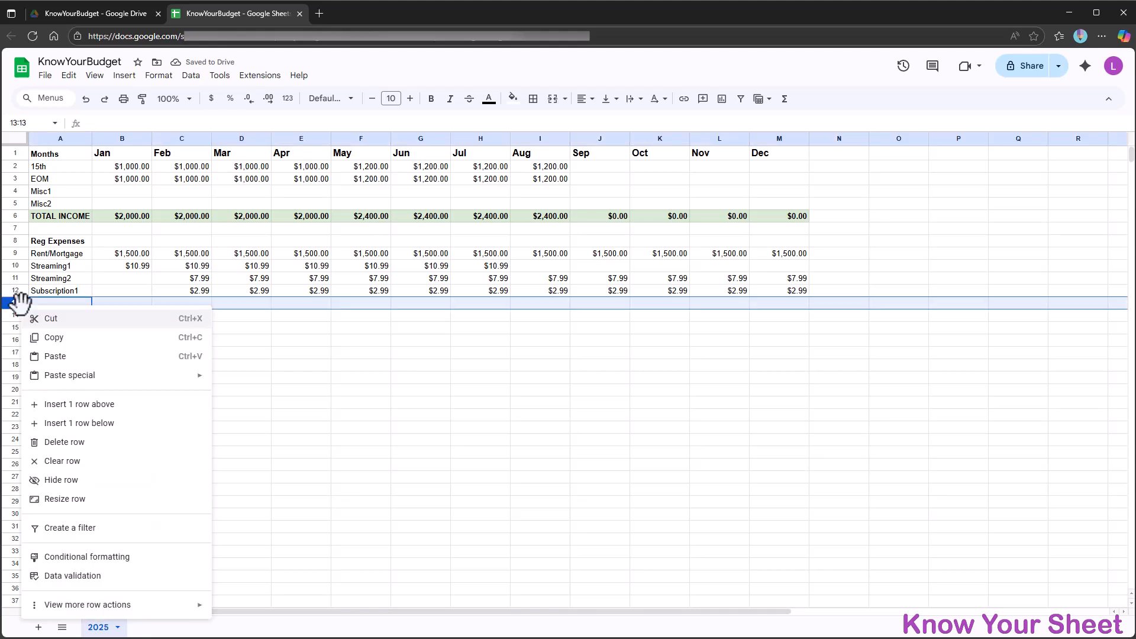
pyautogui.click(95, 420)
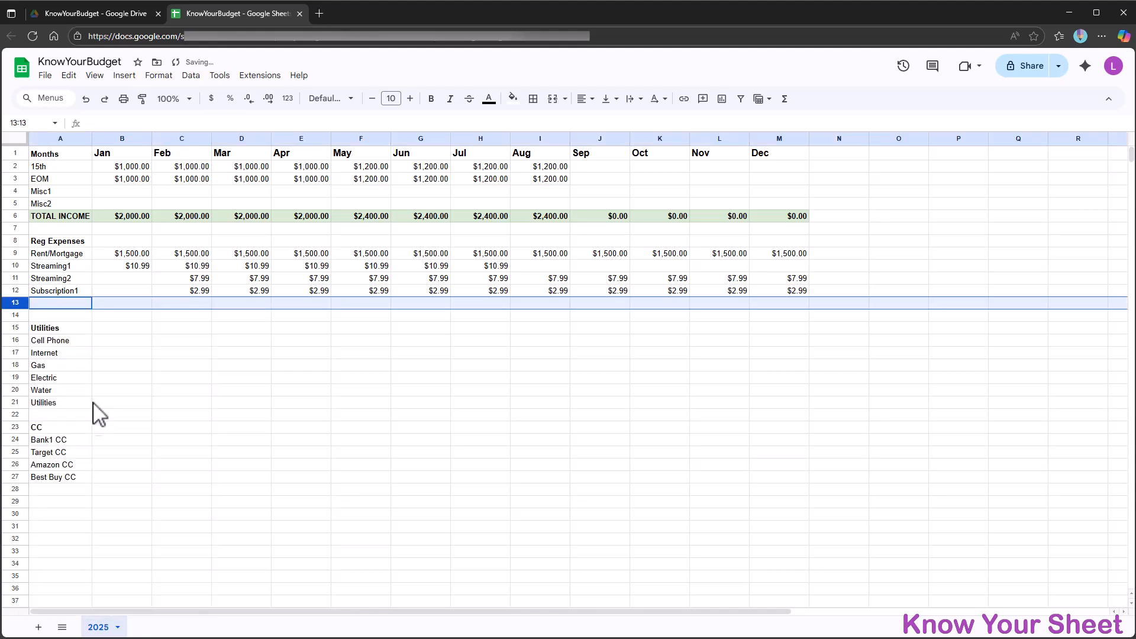
pyautogui.click(83, 304)
pyautogui.write('TOTAL Reg EXP')
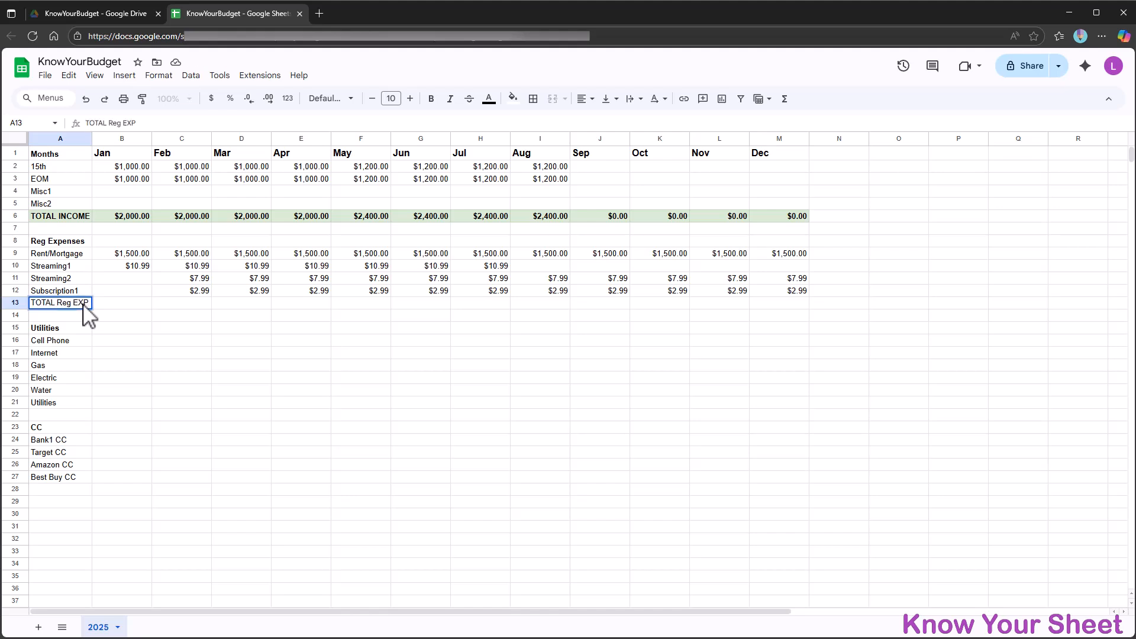
pyautogui.moveTo(70, 305); pyautogui.dragTo(63, 303)
pyautogui.write('EG')
pyautogui.press('Return')
# - Make the TOTAL REG EXP label bold and fit column A's width to its contents
pyautogui.click(85, 305)
pyautogui.hotkey('ctrl', 'b')
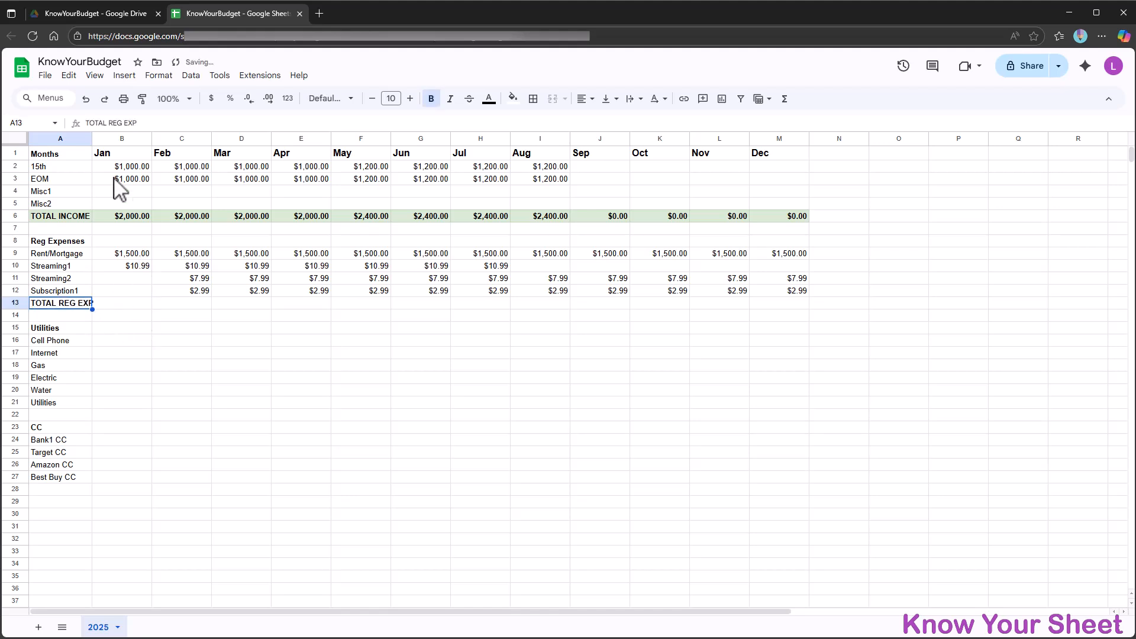
pyautogui.doubleClick(93, 137)
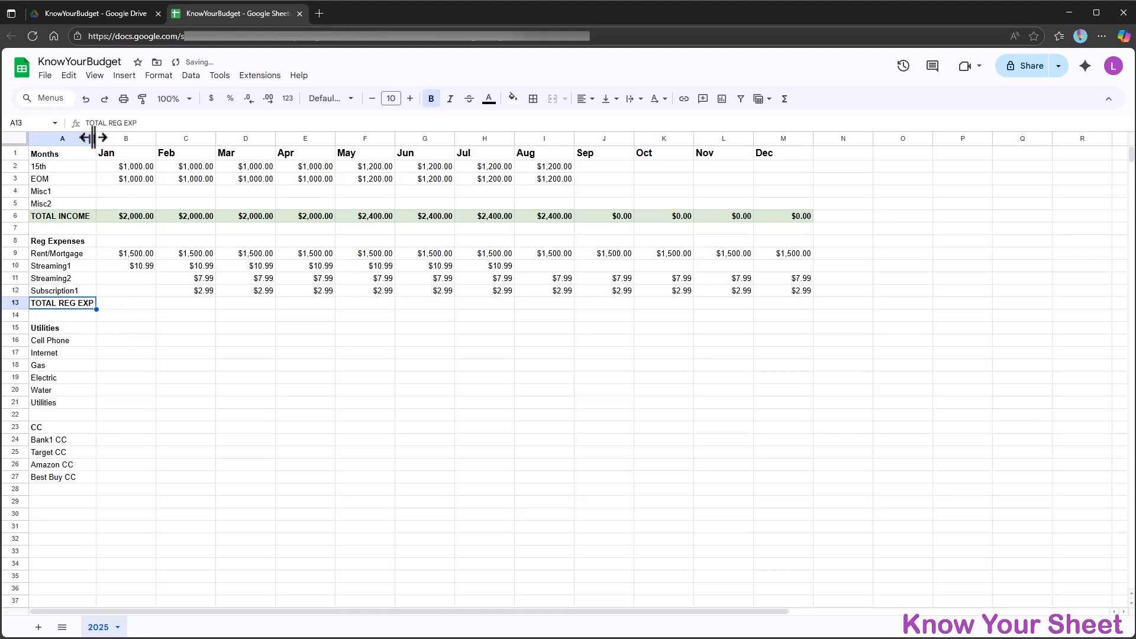
# - Sum the January regular expenses B9:B12 in B13 and fill the formula across to December in M13
pyautogui.click(148, 301)
pyautogui.write('=sum(')
pyautogui.press('Up')
pyautogui.hotkey('shift', 'Up')
pyautogui.hotkey('shift', 'Up')
pyautogui.hotkey('shift', 'Up')
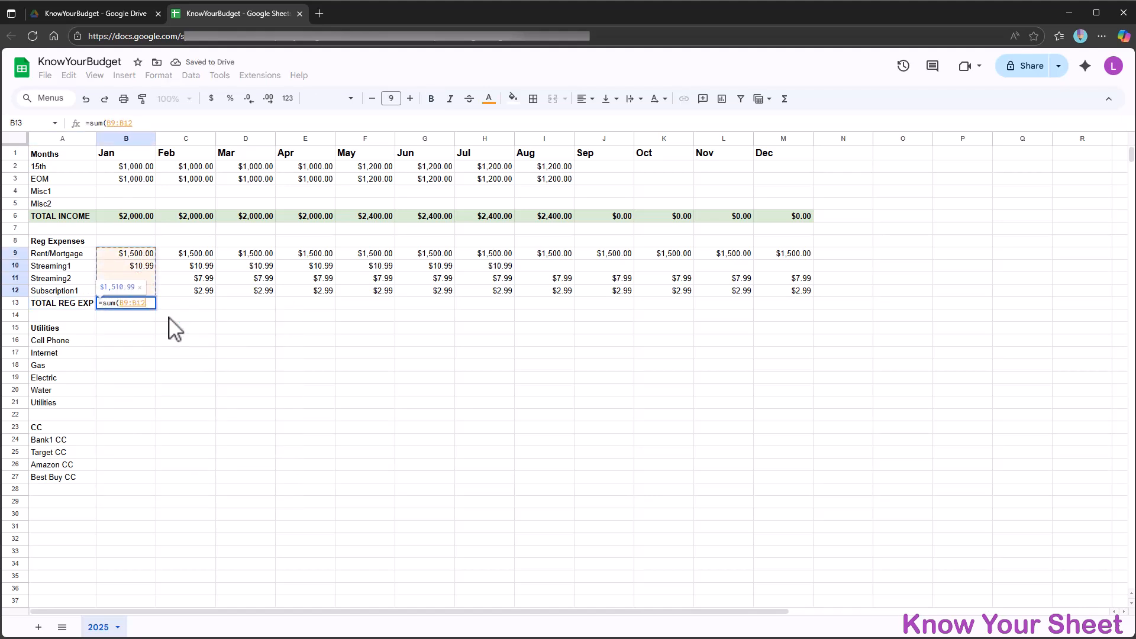
pyautogui.press('Return')
pyautogui.click(149, 305)
pyautogui.moveTo(156, 309); pyautogui.dragTo(796, 312)
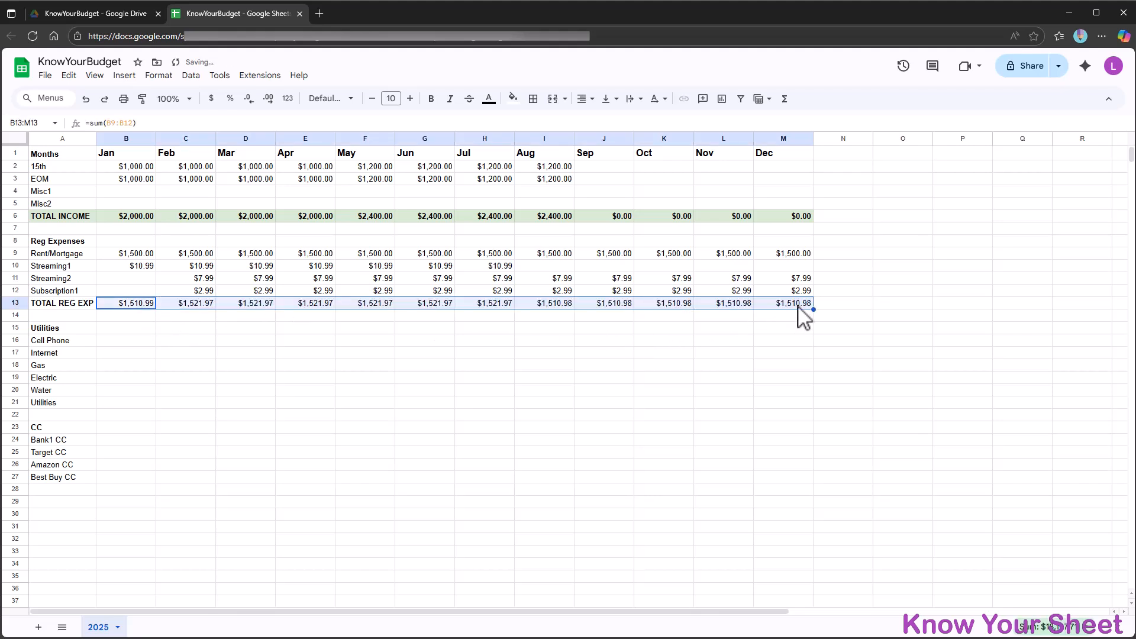
# - Make the TOTAL REG EXP row A13:M13 bold and give it a light teal-green fill
pyautogui.click(54, 305)
pyautogui.hotkey('ctrl', 'shift', 'Right')
pyautogui.hotkey('ctrl', 'b')
pyautogui.hotkey('ctrl', 'b')
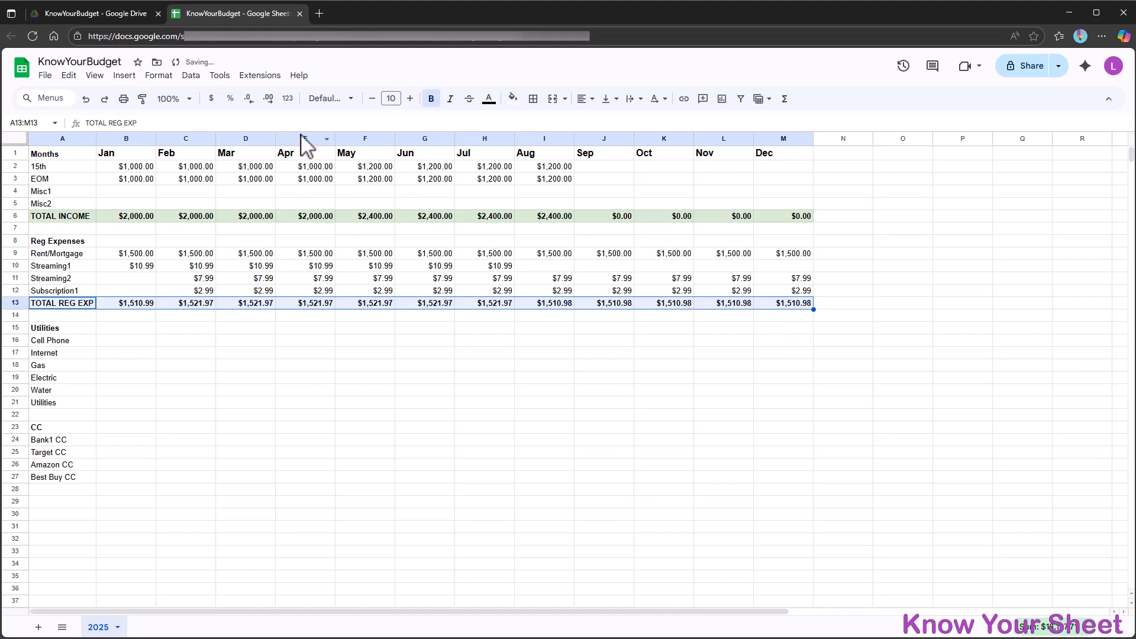
pyautogui.click(513, 99)
pyautogui.click(516, 297)
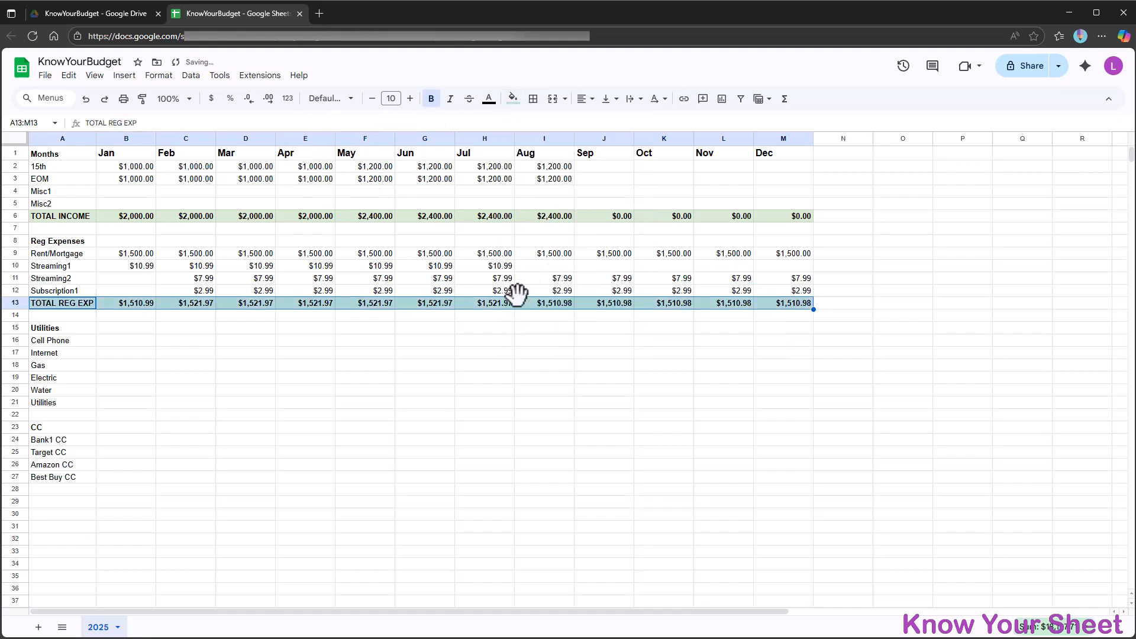
# - Insert a row between the Utilities and CC sections and enter the bold label TOTAL UTILITIES in A22
pyautogui.click(64, 412)
pyautogui.rightClick(14, 414)
pyautogui.click(57, 200)
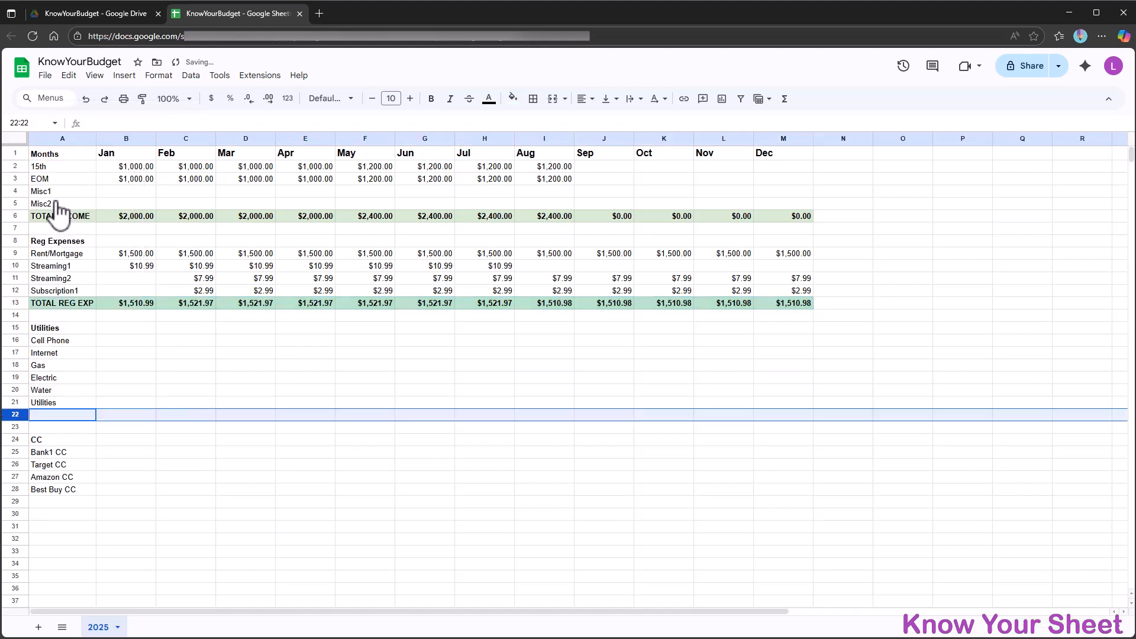
pyautogui.click(80, 416)
pyautogui.write('TOTAL')
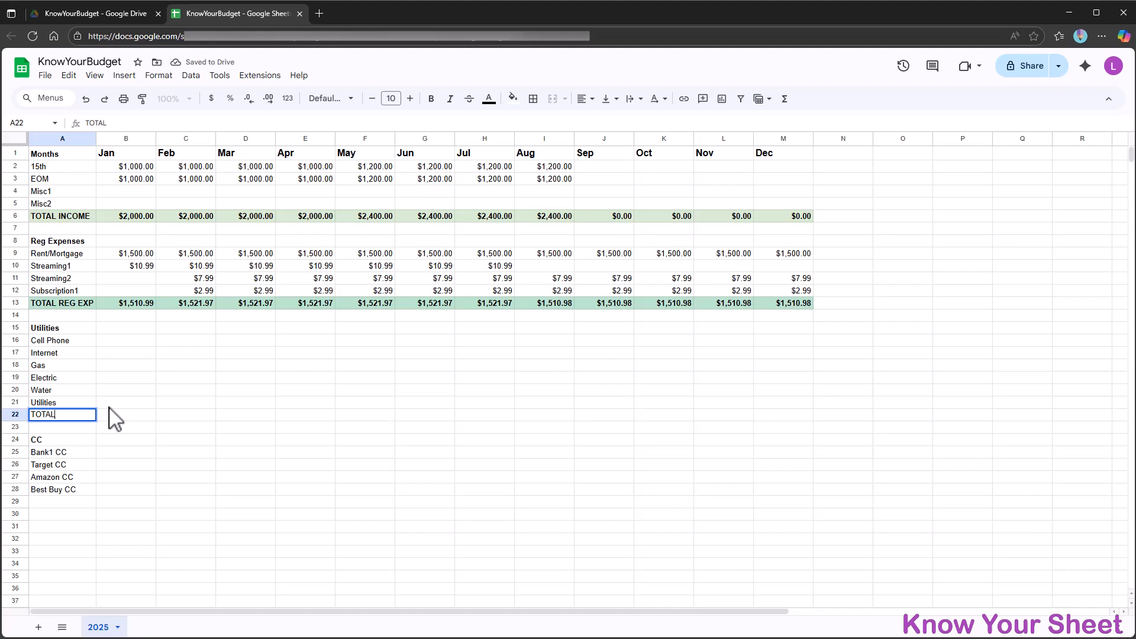
pyautogui.write(' UTILI')
pyautogui.press('Return')
pyautogui.press('Up')
pyautogui.hotkey('ctrl', 'b')
# - Enter the January amounts 110 for Cell Phone in B16 and 40 for Internet in B17
pyautogui.click(113, 415)
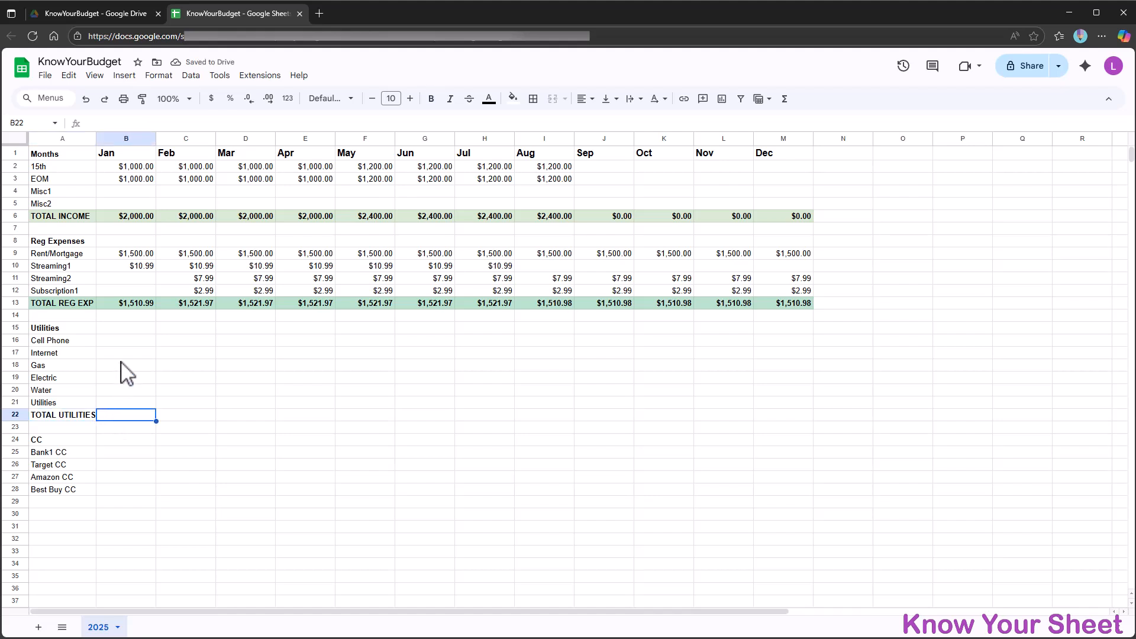
pyautogui.click(123, 342)
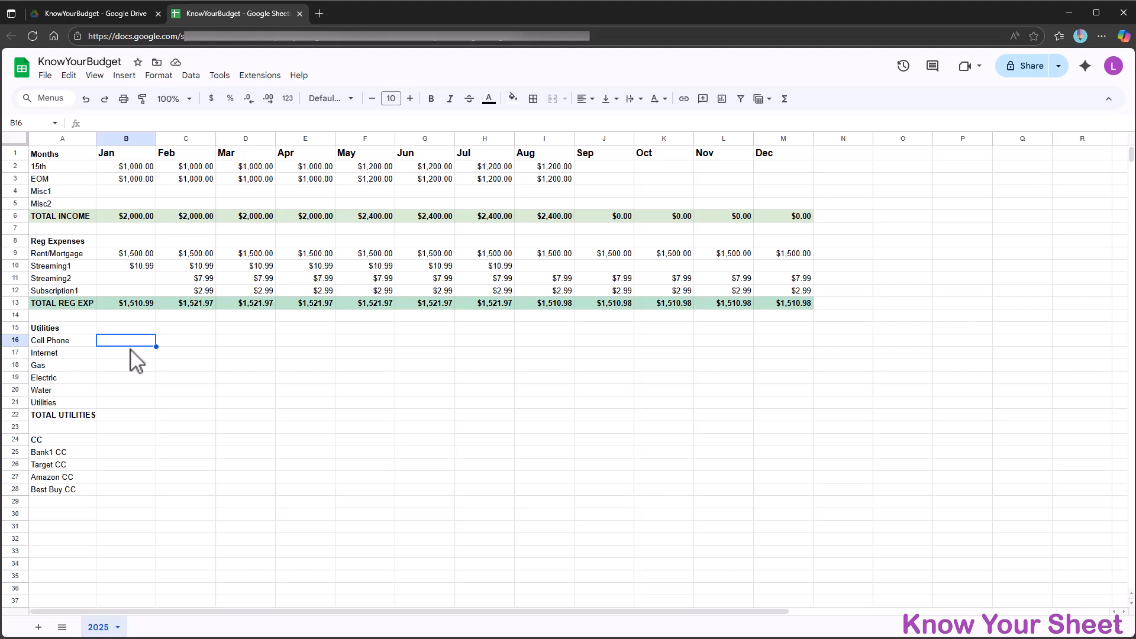
pyautogui.write('110')
pyautogui.press('Return')
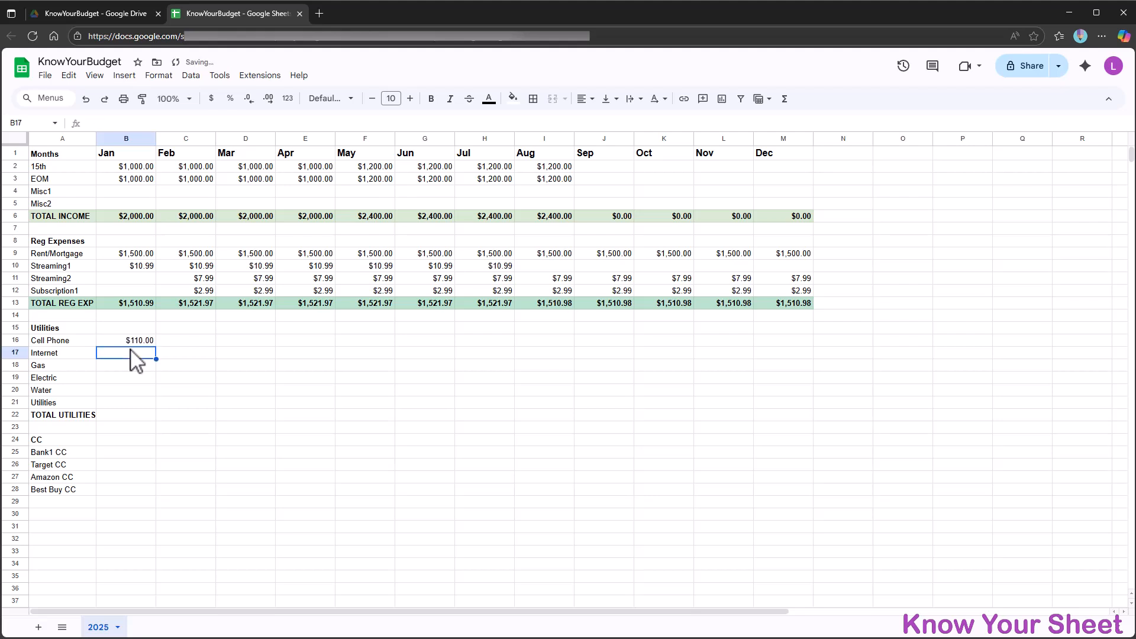
pyautogui.write('140')
pyautogui.press('Return')
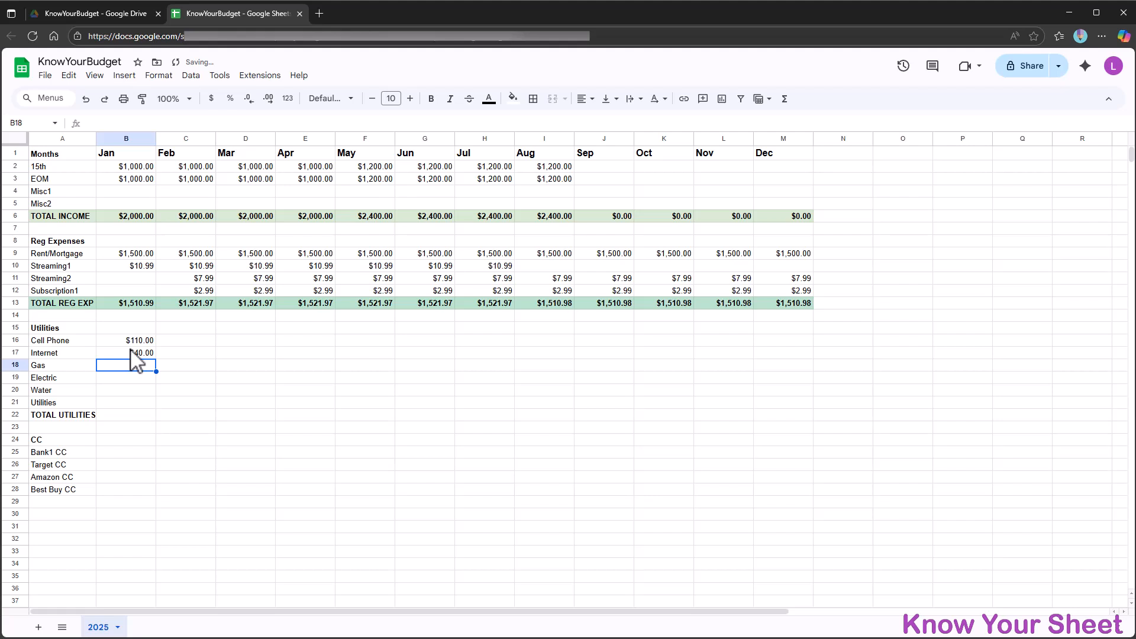
# - Enter the January amounts 50 for Gas, 150 for Electric, 25 for Water and 40 for Utilities in B18:B21
pyautogui.write('50')
pyautogui.press('Return')
pyautogui.write('15')
pyautogui.press('Return')
pyautogui.write('25')
pyautogui.press('Return')
pyautogui.write('40')
pyautogui.press('Return')
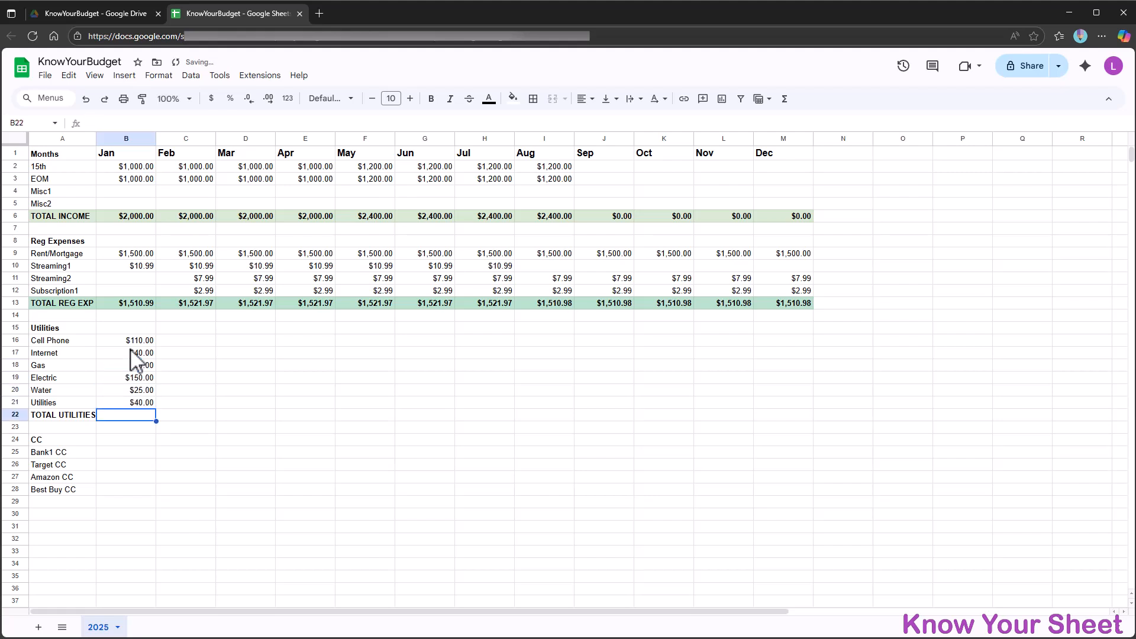
# - Sum the January utilities B16:B21 in B22 and fill the formula across to December in M22
pyautogui.write('=sum(')
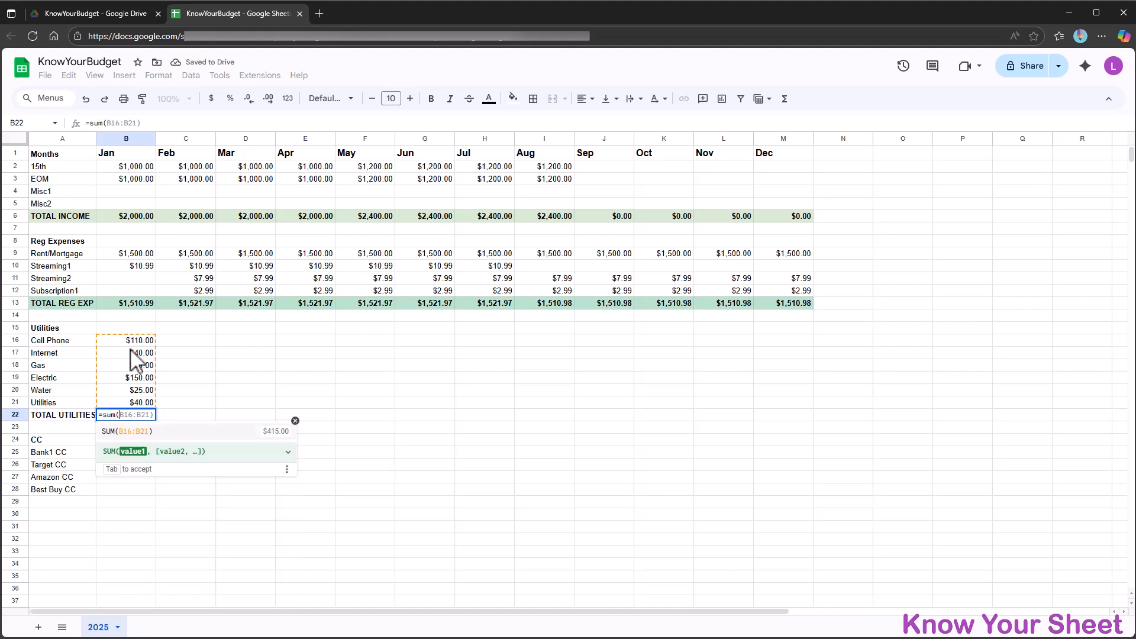
pyautogui.press('Tab')
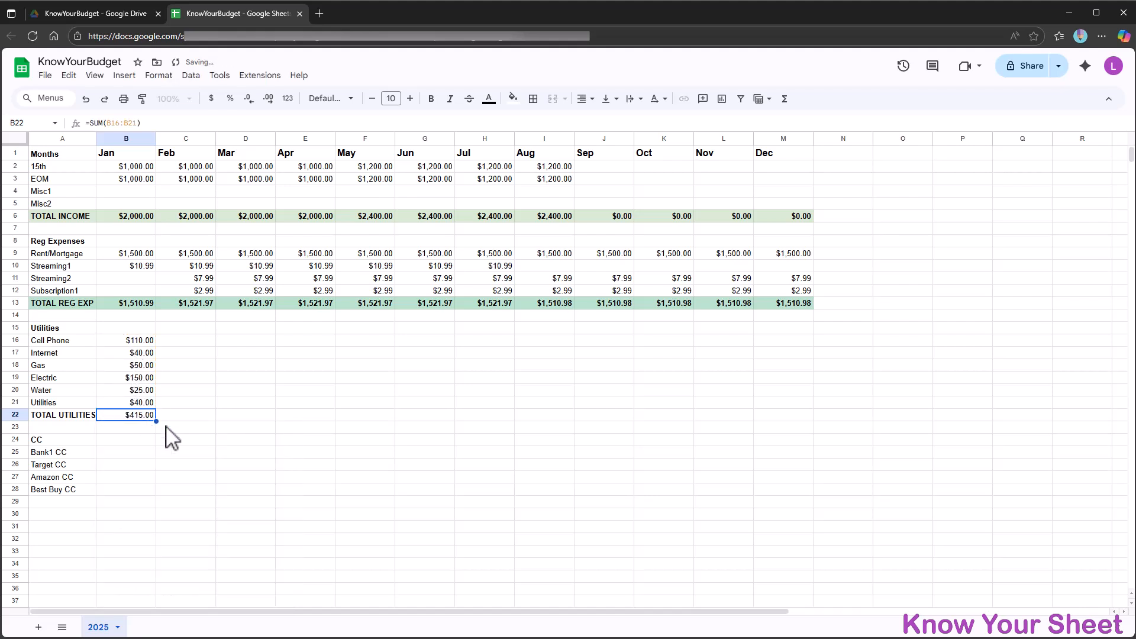
pyautogui.moveTo(155, 421); pyautogui.dragTo(799, 421)
# - Make the utility totals bold and give the TOTAL UTILITIES row A22:M22 the same teal-green fill as TOTAL REG EXP
pyautogui.hotkey('ctrl', 'b')
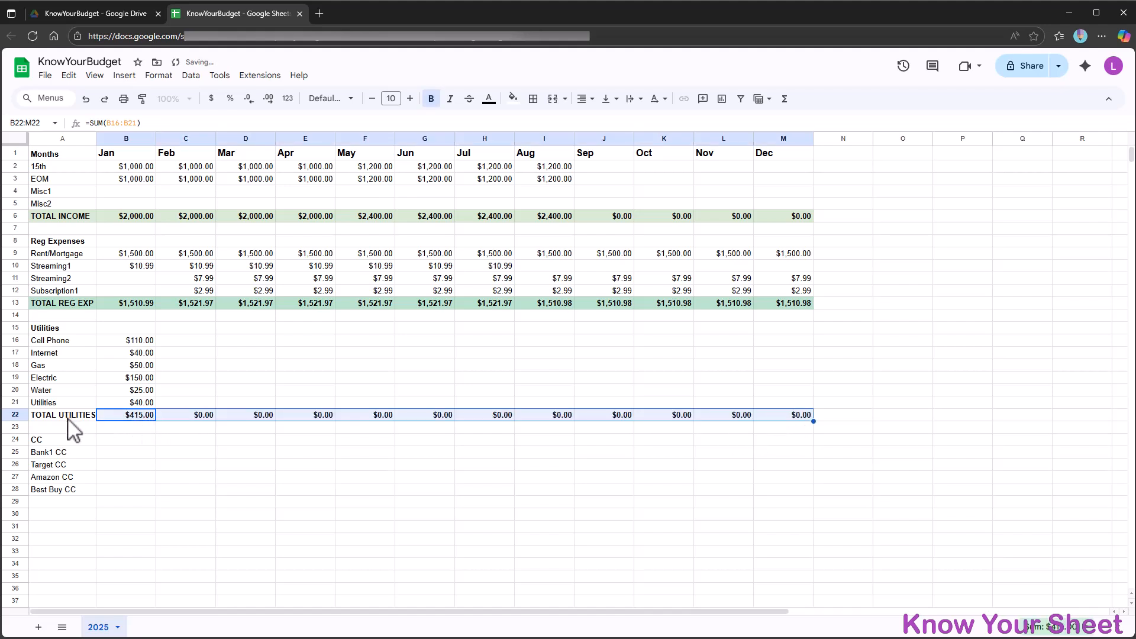
pyautogui.click(69, 418)
pyautogui.hotkey('ctrl', 'shift', 'Right')
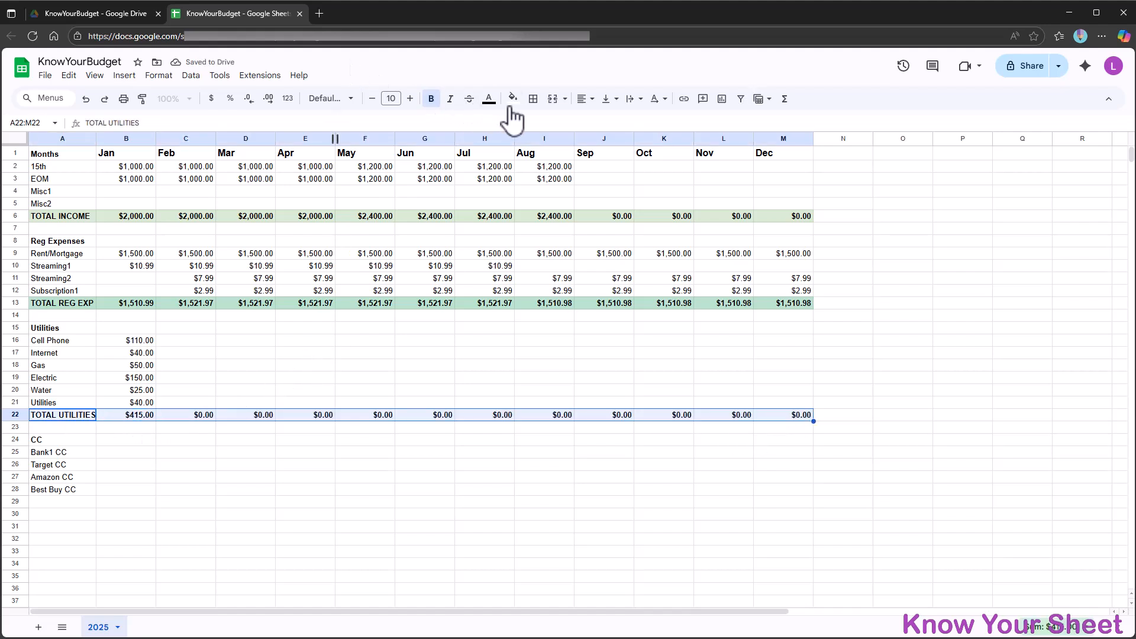
pyautogui.click(513, 98)
pyautogui.click(517, 298)
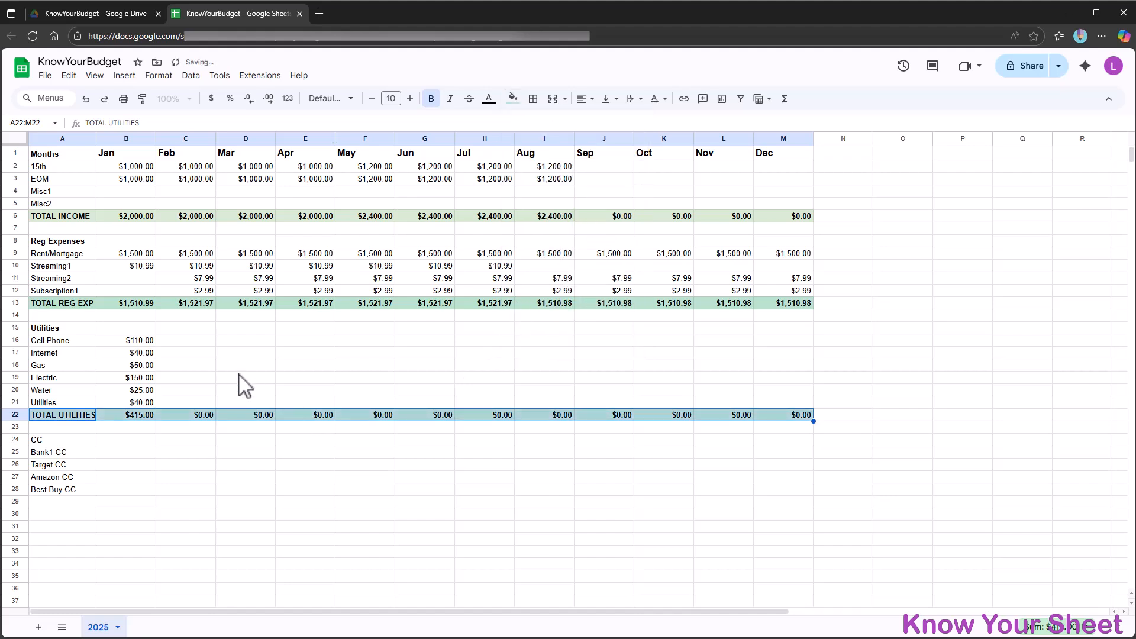
pyautogui.click(181, 343)
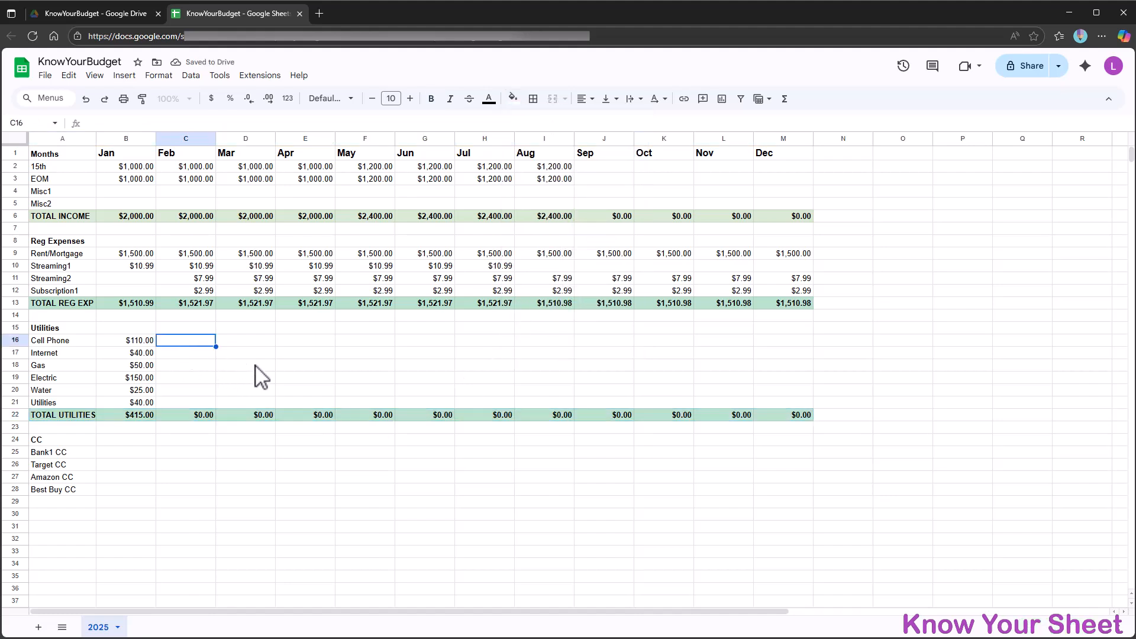
# - Copy the January Cell Phone and Internet amounts B16:B17 across February to December in C16:M17
pyautogui.press('Left')
pyautogui.hotkey('shift', 'Down')
pyautogui.hotkey('shift', 'Up')
pyautogui.press('Down')
pyautogui.hotkey('shift', 'Up')
pyautogui.hotkey('ctrl', 'c')
pyautogui.press('Right')
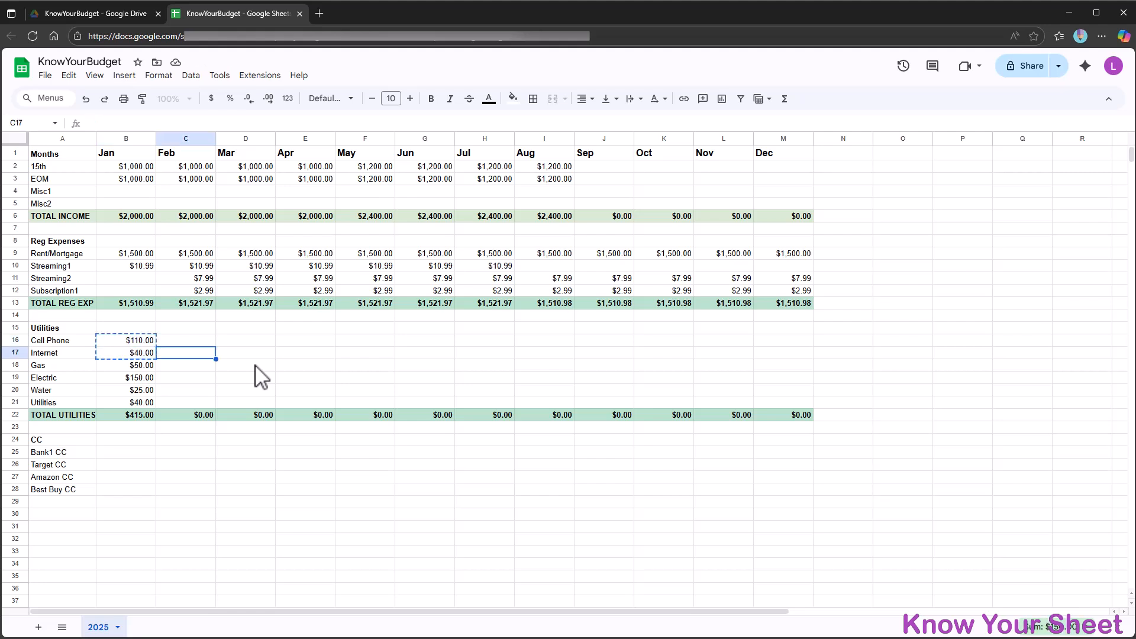
pyautogui.press('Up')
pyautogui.hotkey('shift', 'Right')
pyautogui.hotkey('shift', 'Right')
pyautogui.hotkey('shift', 'Right')
pyautogui.hotkey('shift', 'Right')
pyautogui.hotkey('shift', 'Right')
pyautogui.hotkey('shift', 'Right')
pyautogui.hotkey('shift', 'Right')
pyautogui.hotkey('shift', 'Right')
pyautogui.hotkey('shift', 'Right')
pyautogui.hotkey('shift', 'Right')
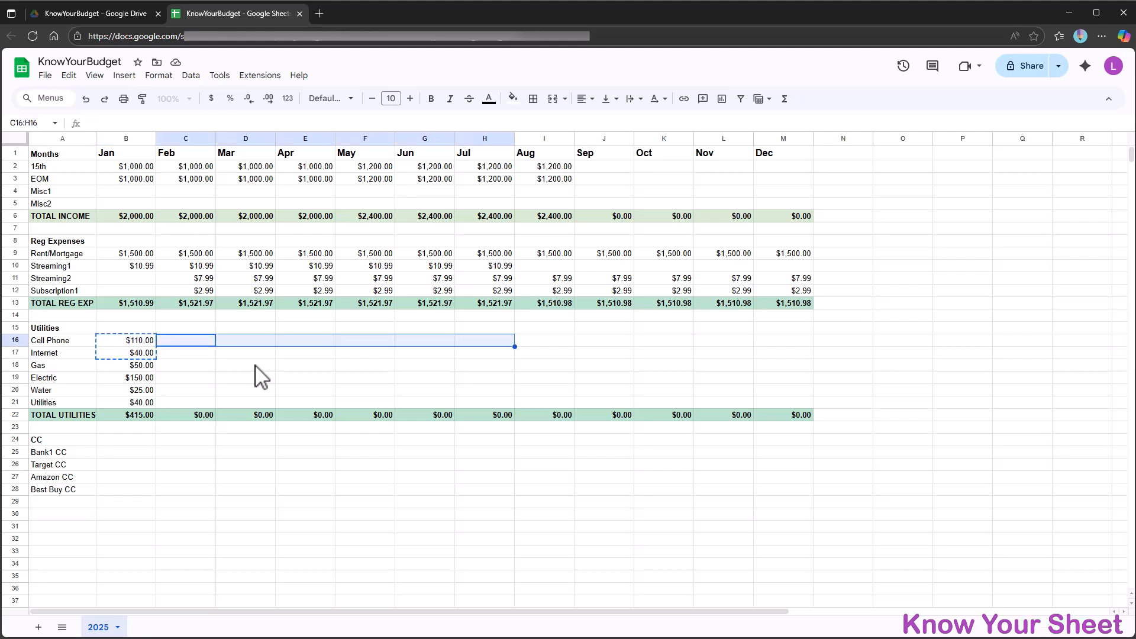
pyautogui.hotkey('ctrl', 'v')
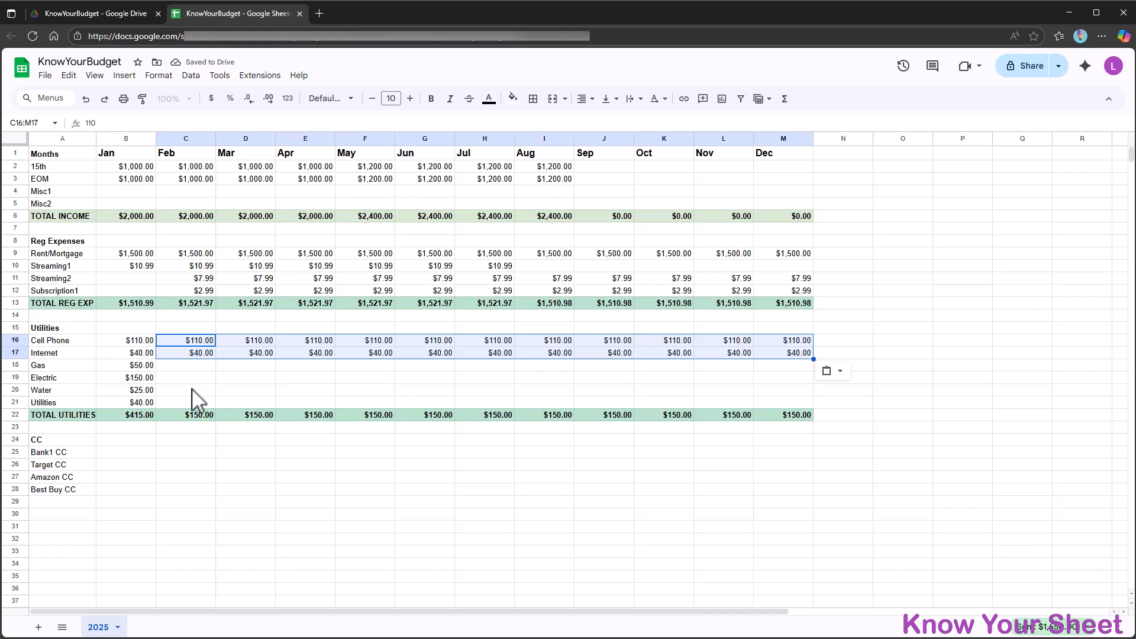
# - Copy the January Water and Utilities amounts B20:B21 across February to December in C20:M21
pyautogui.moveTo(138, 405); pyautogui.dragTo(774, 393)
pyautogui.hotkey('ctrl', 'c')
pyautogui.hotkey('ctrl', 'v')
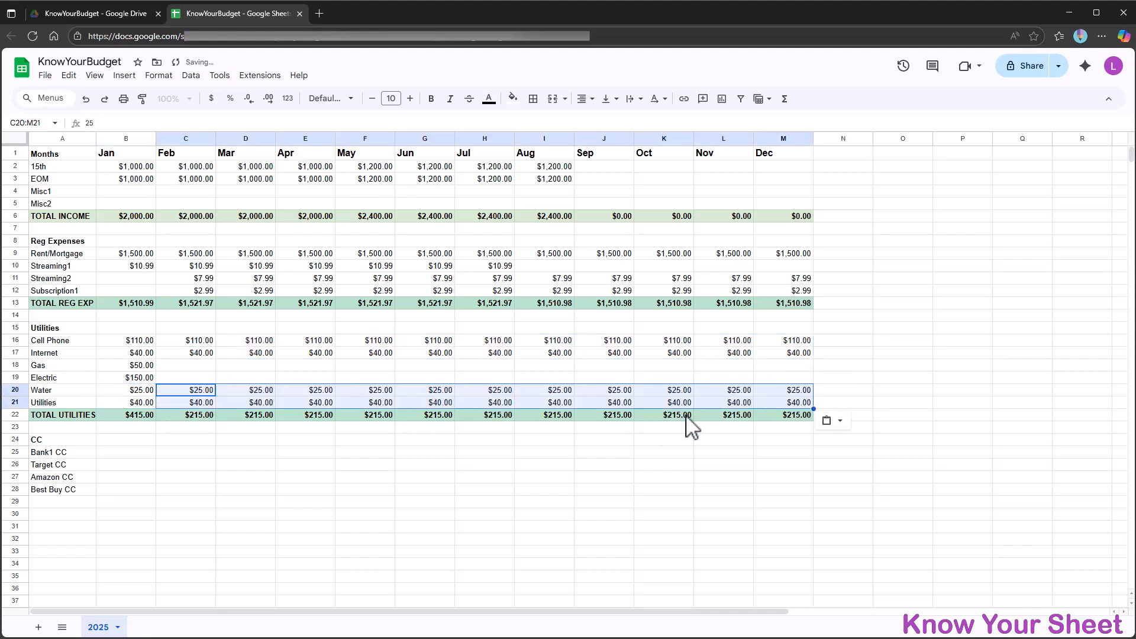
# - Enter the Gas amounts 45, 25, 30, 25, 30, 28 and 45 for February to August in C18:I18
pyautogui.click(203, 368)
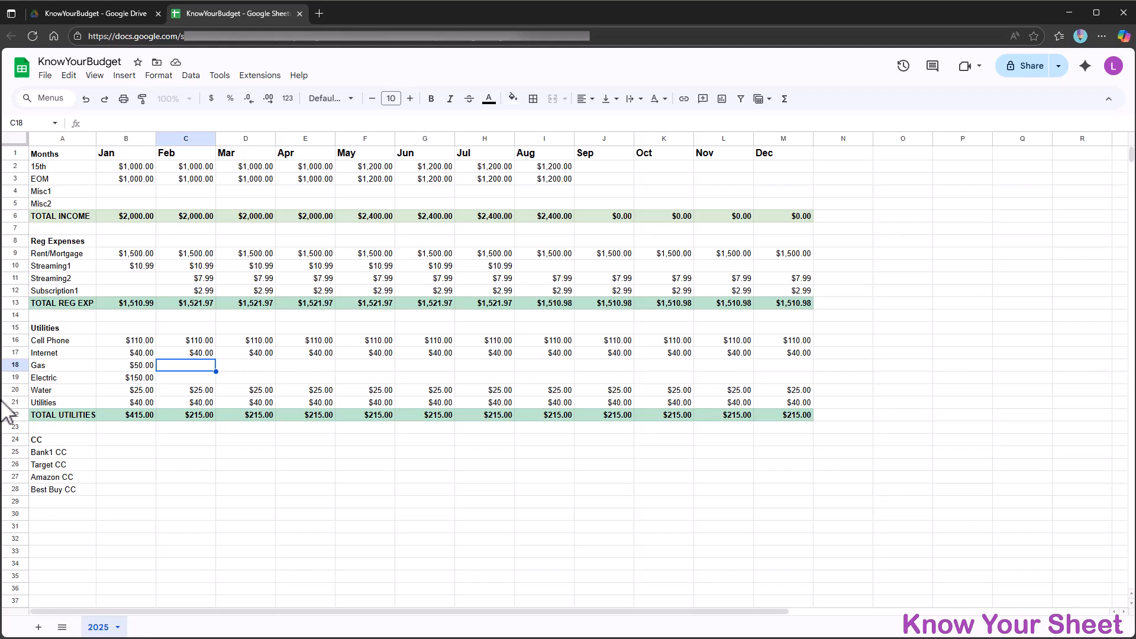
pyautogui.write('45')
pyautogui.press('Tab')
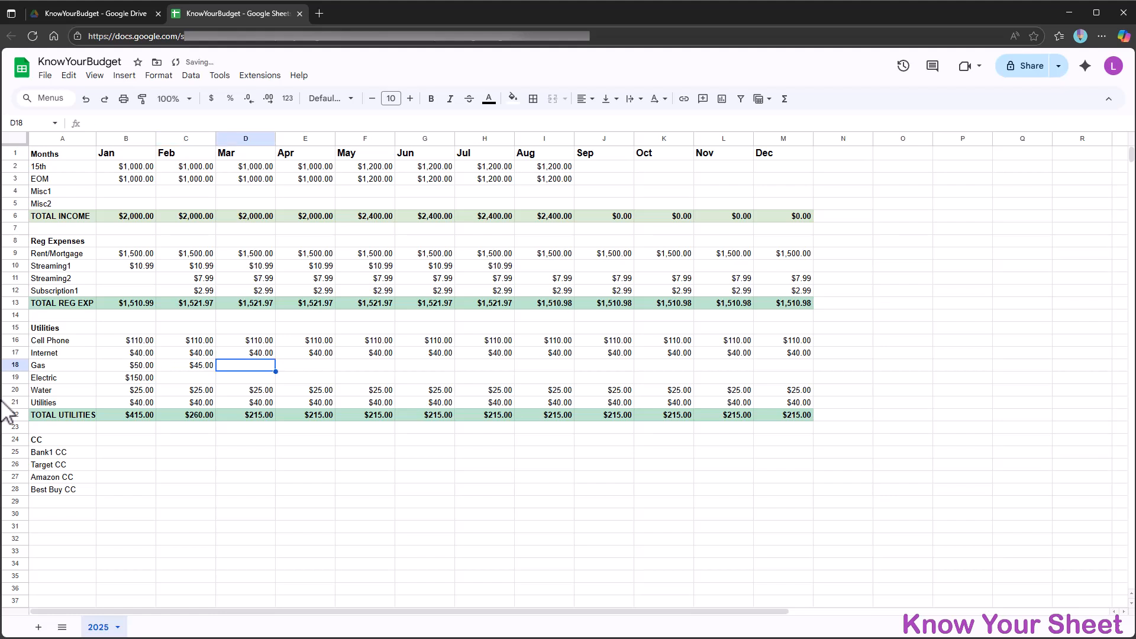
pyautogui.write('25')
pyautogui.press('Tab')
pyautogui.write('30')
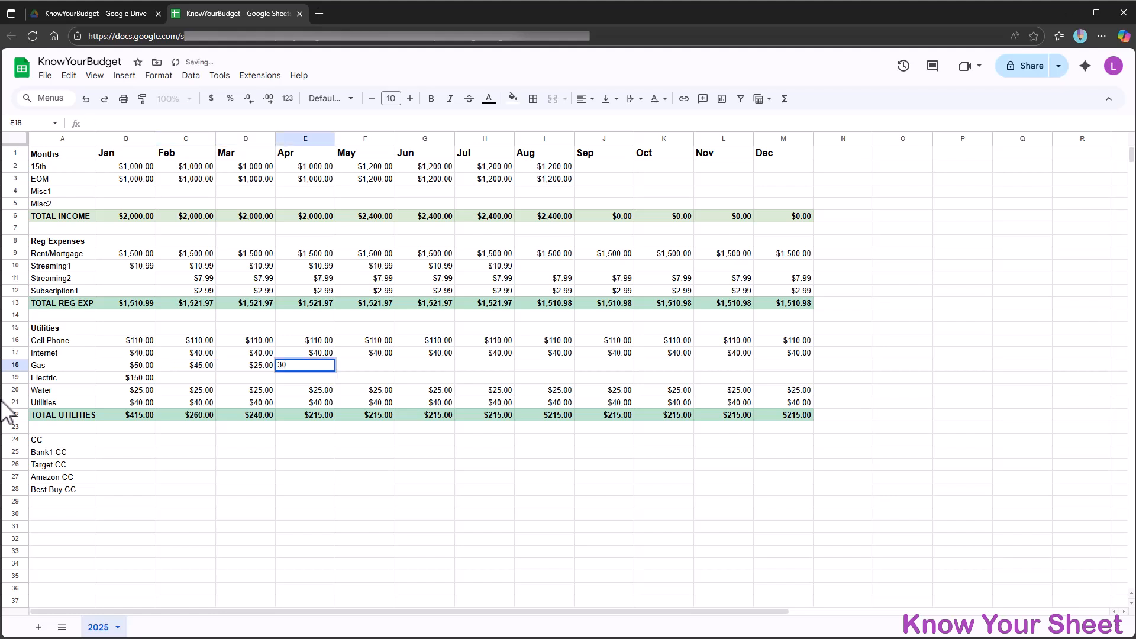
pyautogui.press('Tab')
pyautogui.write('25')
pyautogui.press('Tab')
pyautogui.write('30')
pyautogui.press('Tab')
pyautogui.write('2')
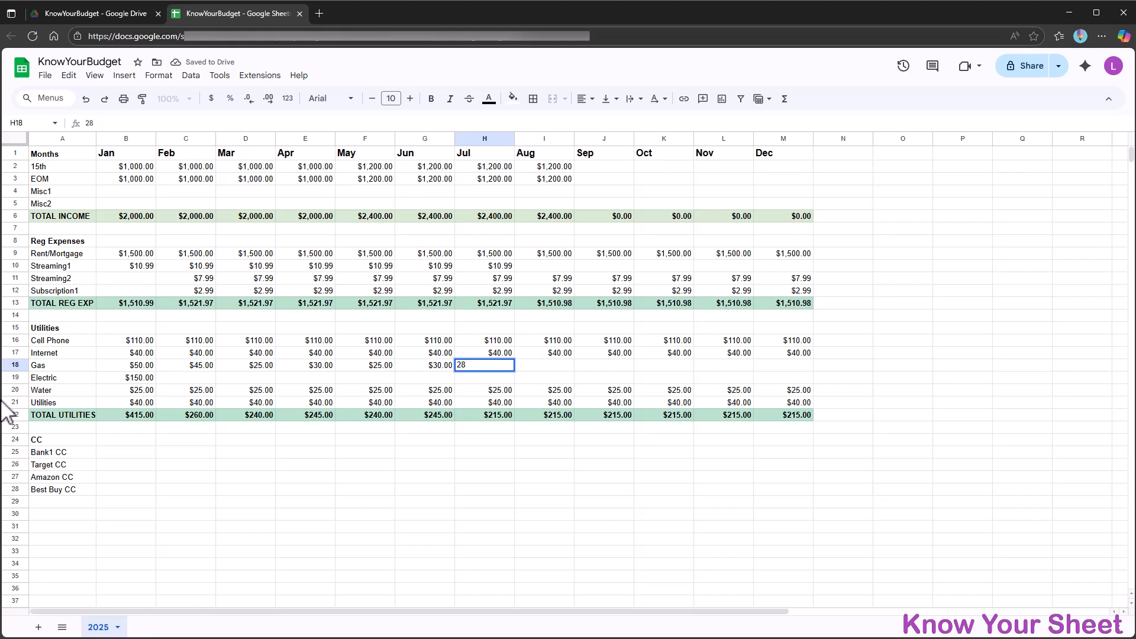
pyautogui.write('8')
pyautogui.press('Tab')
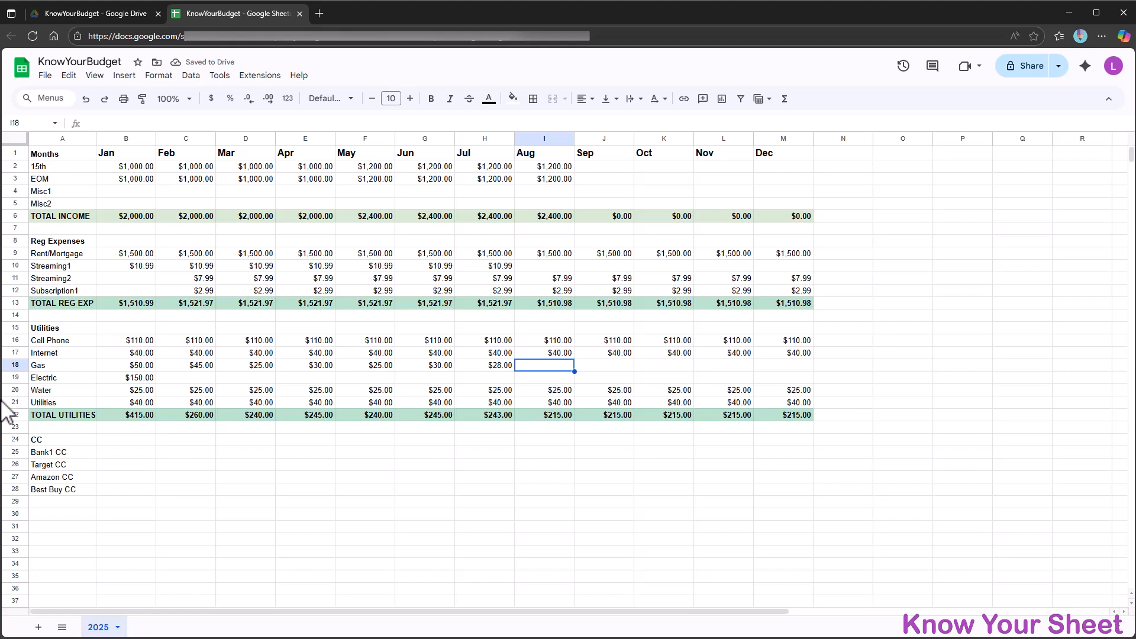
pyautogui.write('45')
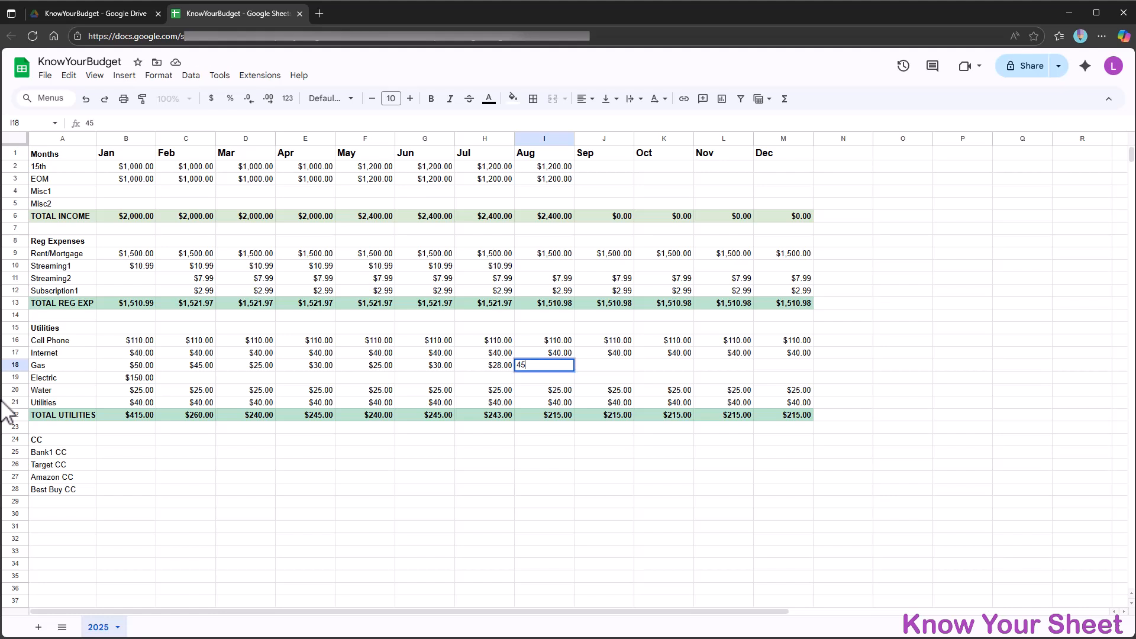
pyautogui.press('Return')
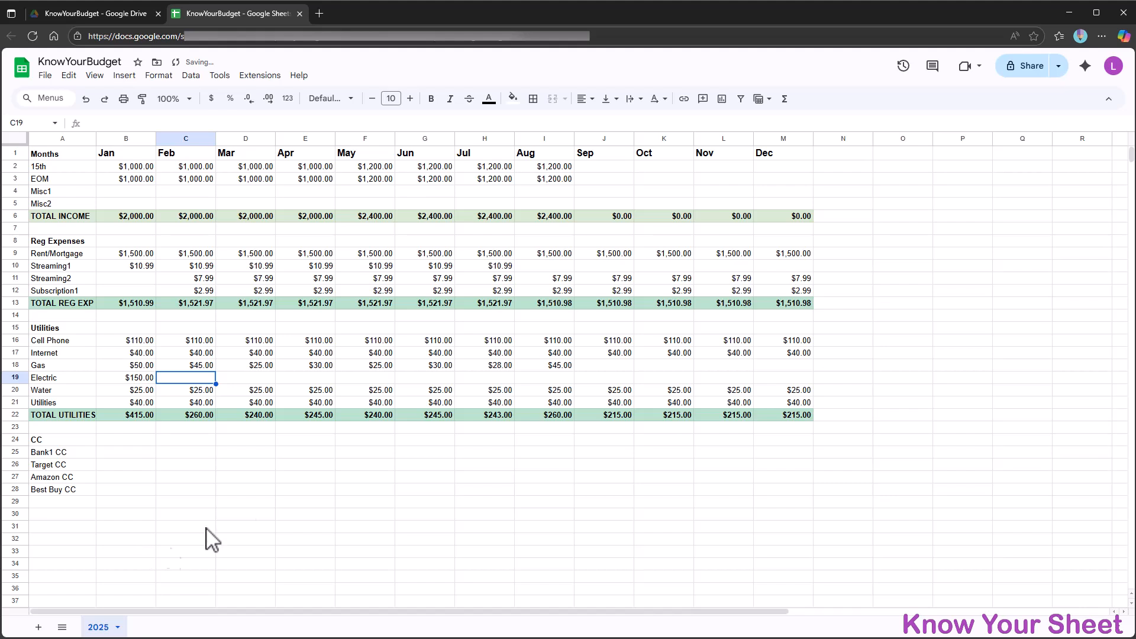
# - Clear the September to December amounts from the regular expenses J9:M12 and the utilities J16:M21
pyautogui.click(609, 253)
pyautogui.moveTo(615, 287); pyautogui.dragTo(806, 296)
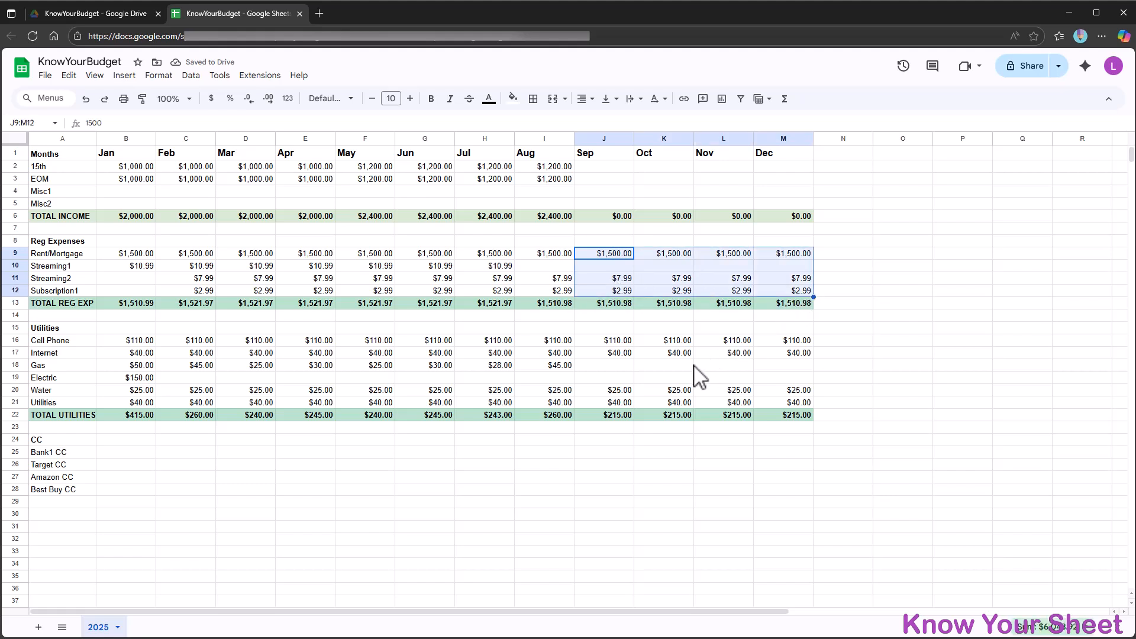
pyautogui.press('Delete')
pyautogui.click(614, 342)
pyautogui.moveTo(615, 341); pyautogui.dragTo(799, 407)
pyautogui.press('Delete')
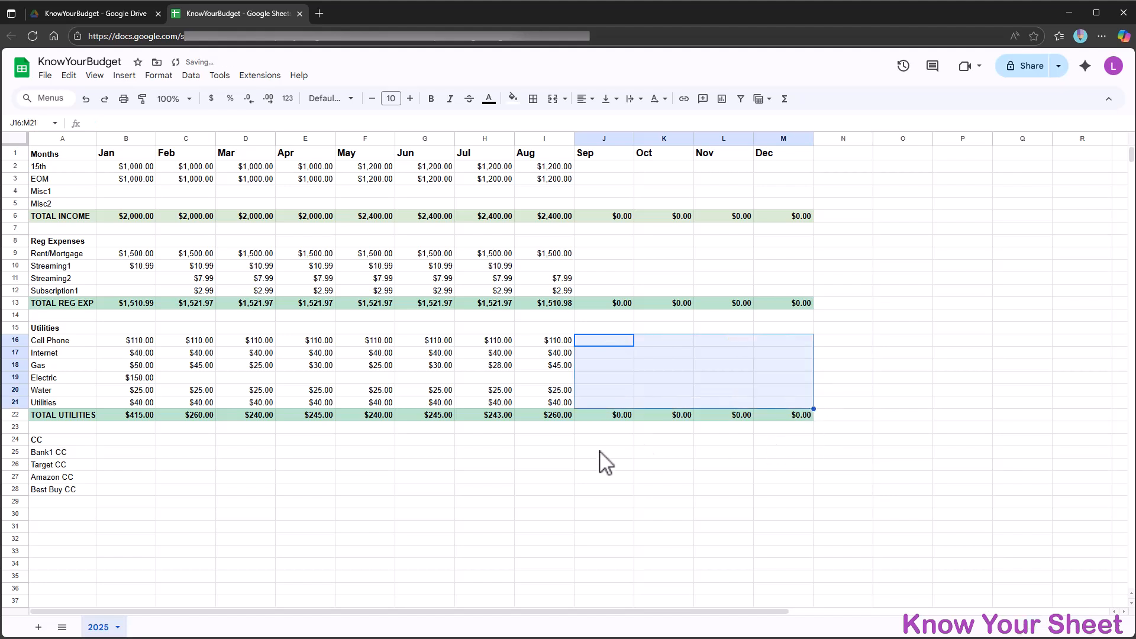
pyautogui.click(559, 466)
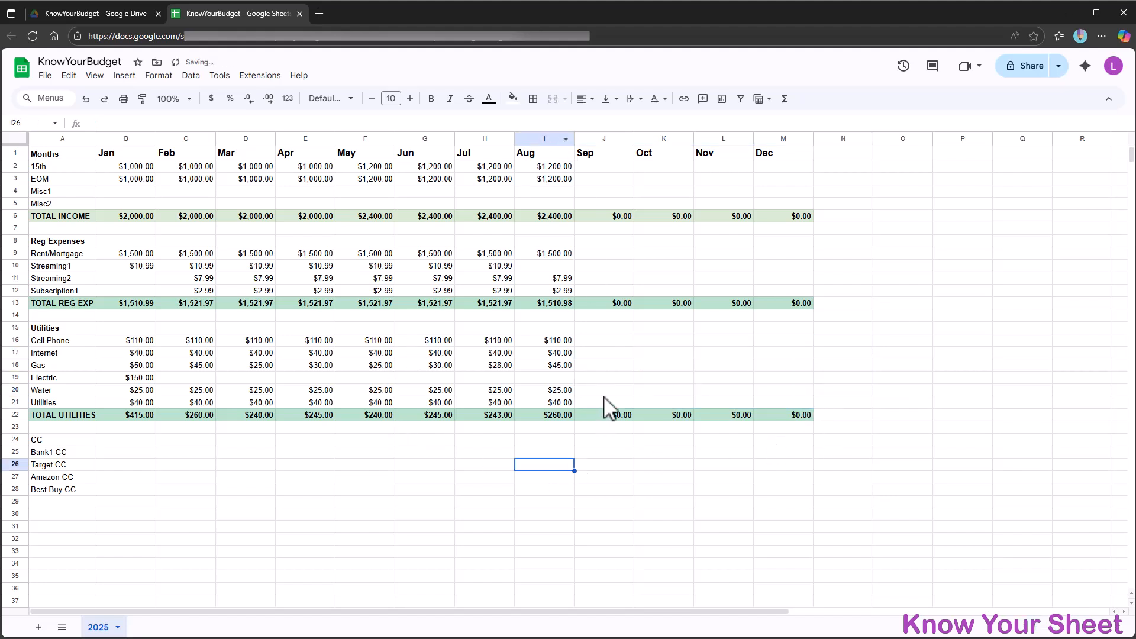
# - Enter the Electric amounts 145, 125, 100, 80, 80, 125 and 150 for February to August in C19:I19
pyautogui.click(198, 378)
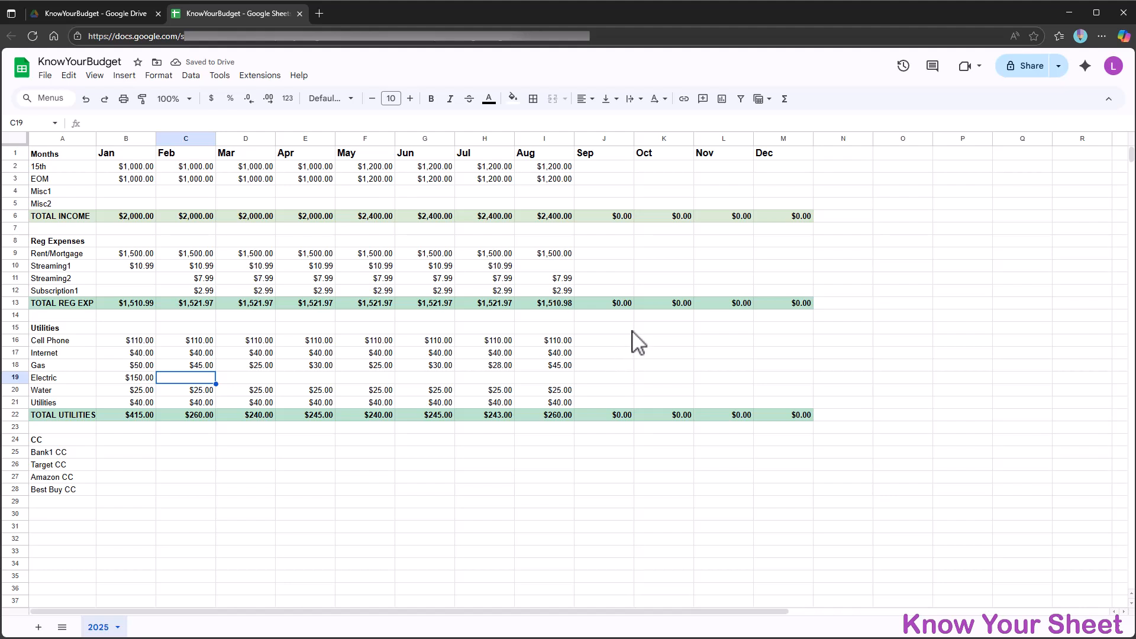
pyautogui.write('145')
pyautogui.press('Tab')
pyautogui.write('125')
pyautogui.press('Tab')
pyautogui.write('100')
pyautogui.press('Tab')
pyautogui.write('80')
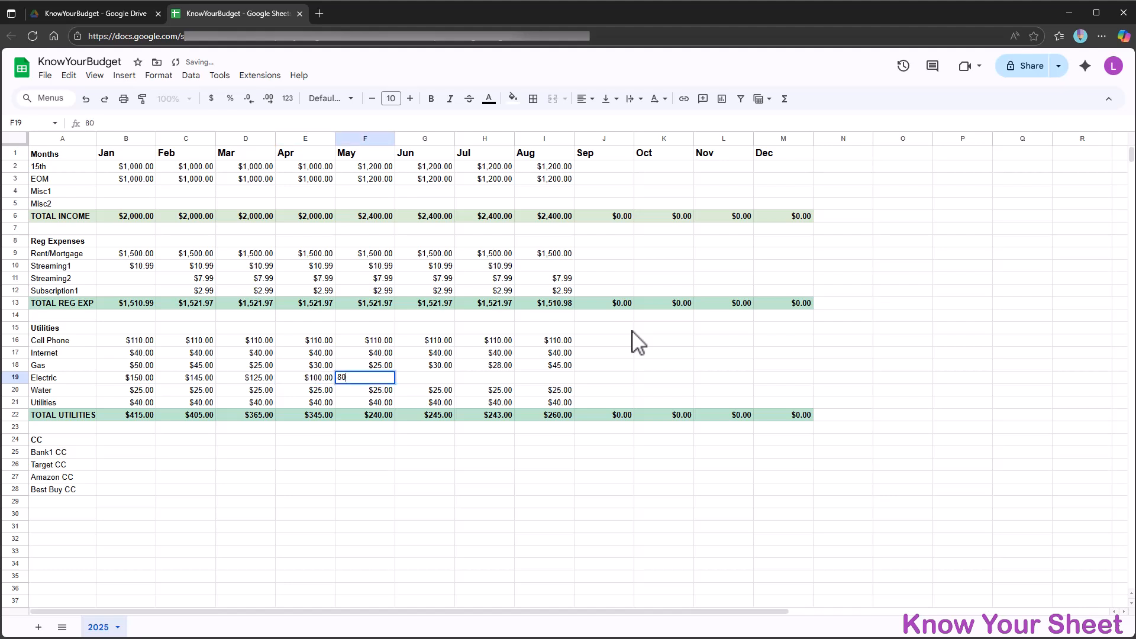
pyautogui.press('Tab')
pyautogui.write('80')
pyautogui.press('Tab')
pyautogui.write('1')
pyautogui.press('Tab')
pyautogui.write('15')
pyautogui.press('Return')
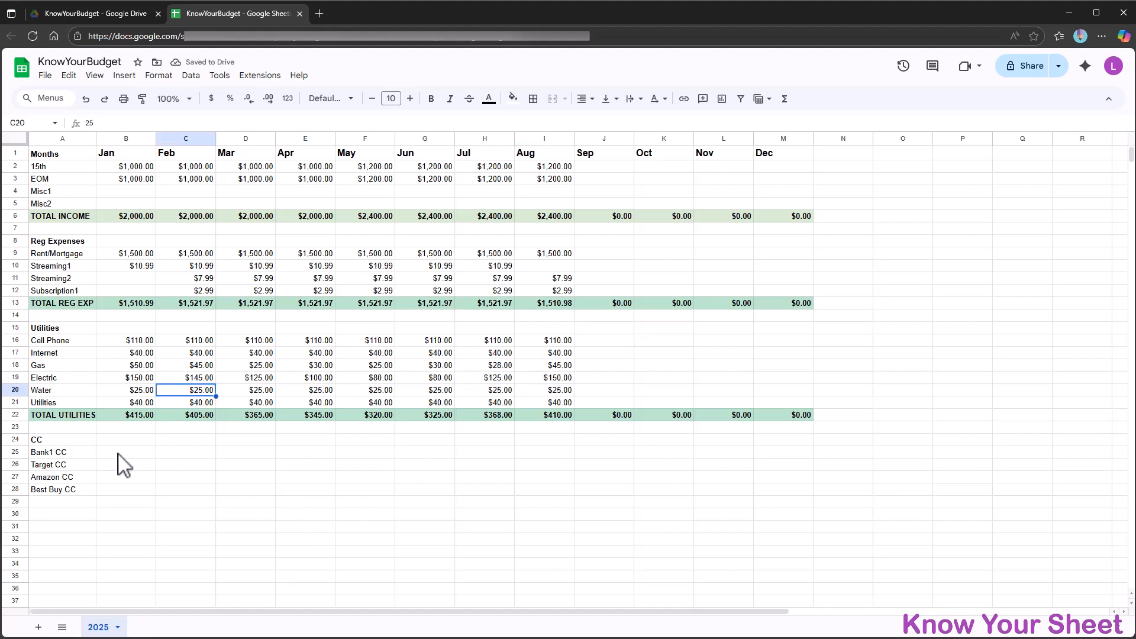
# - Enter the January card amounts 230 for Bank1, 55 for Target, 142 for Amazon and 37 for Best Buy in B25:B28
pyautogui.click(61, 513)
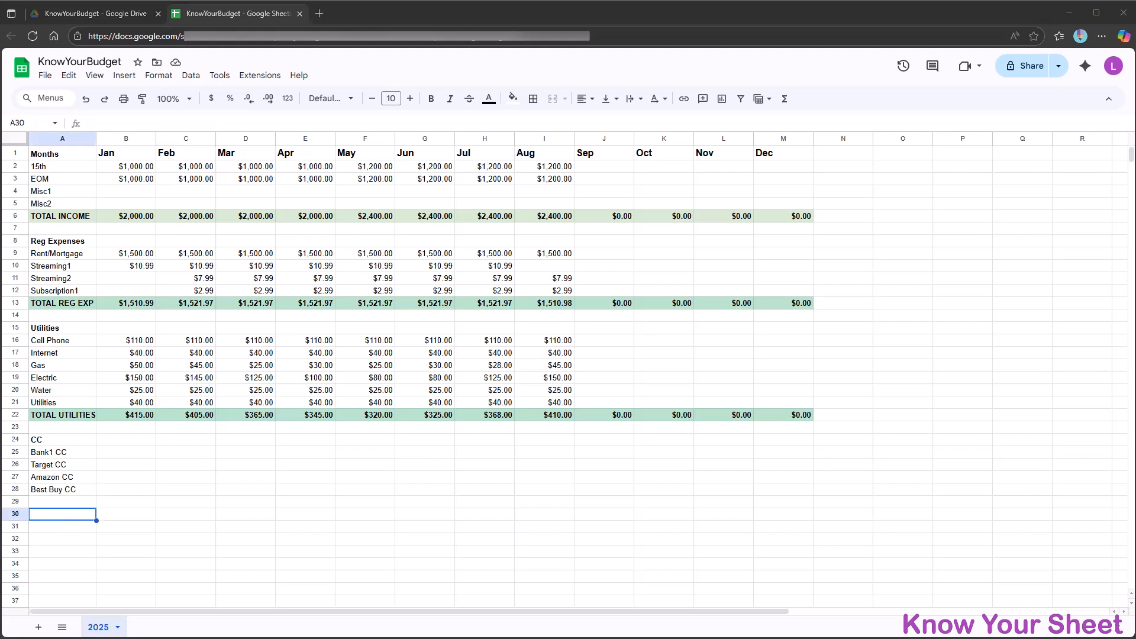
pyautogui.click(110, 451)
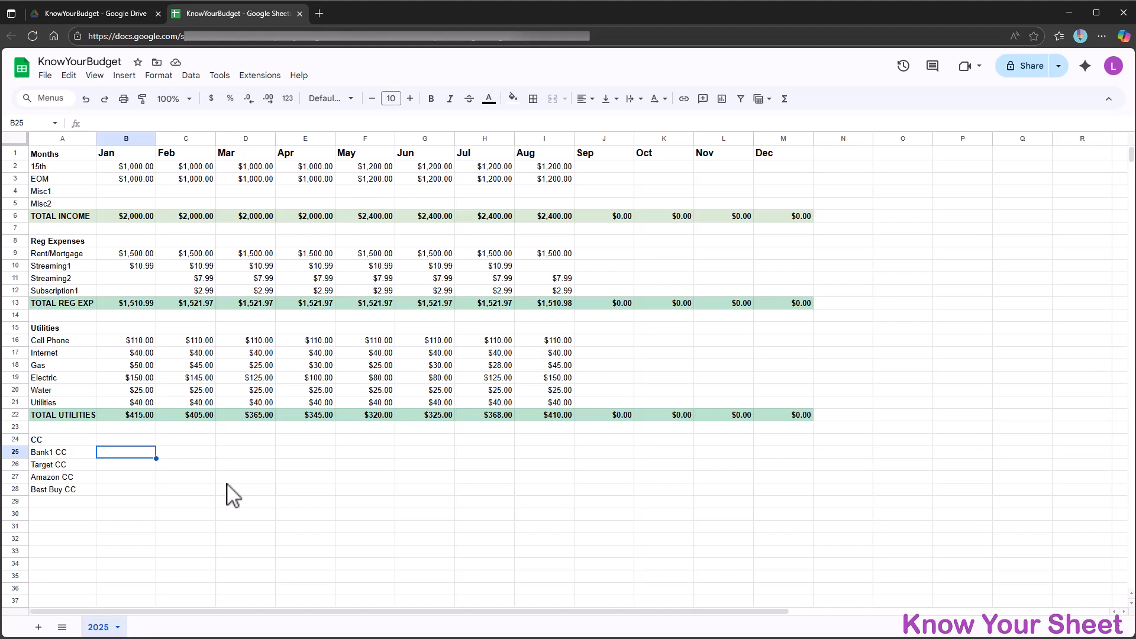
pyautogui.write('230')
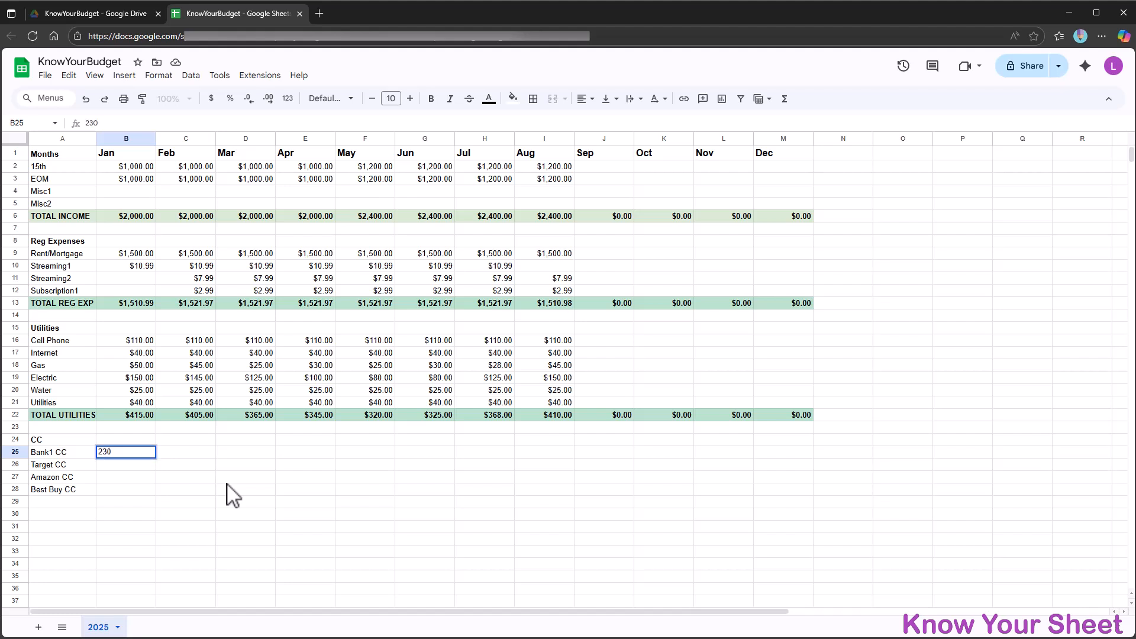
pyautogui.press('Return')
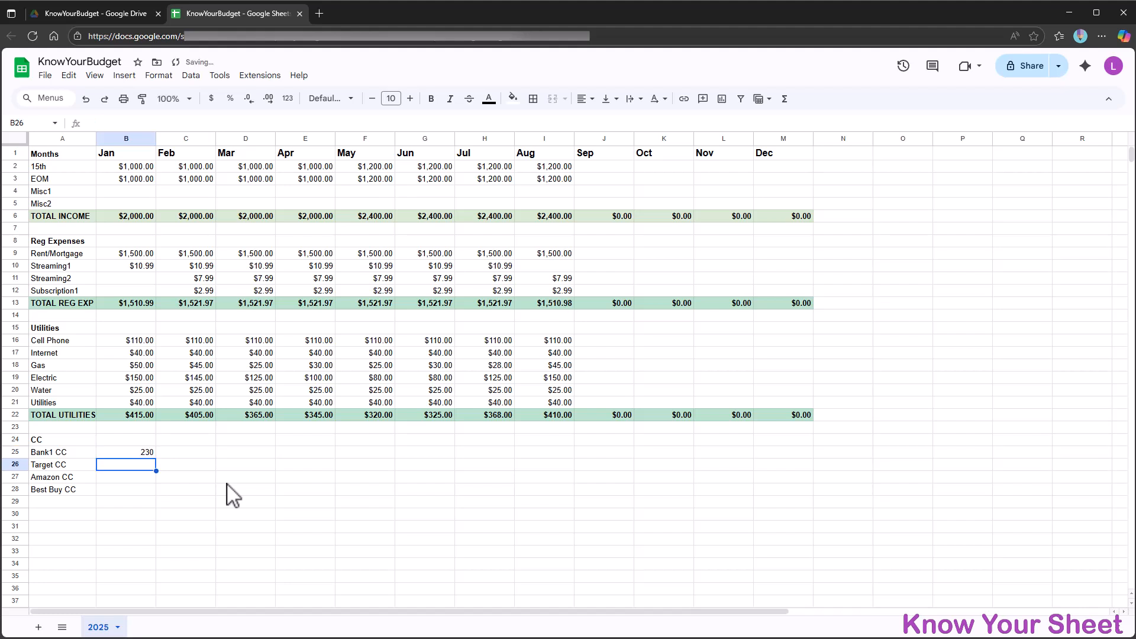
pyautogui.write('55')
pyautogui.press('Return')
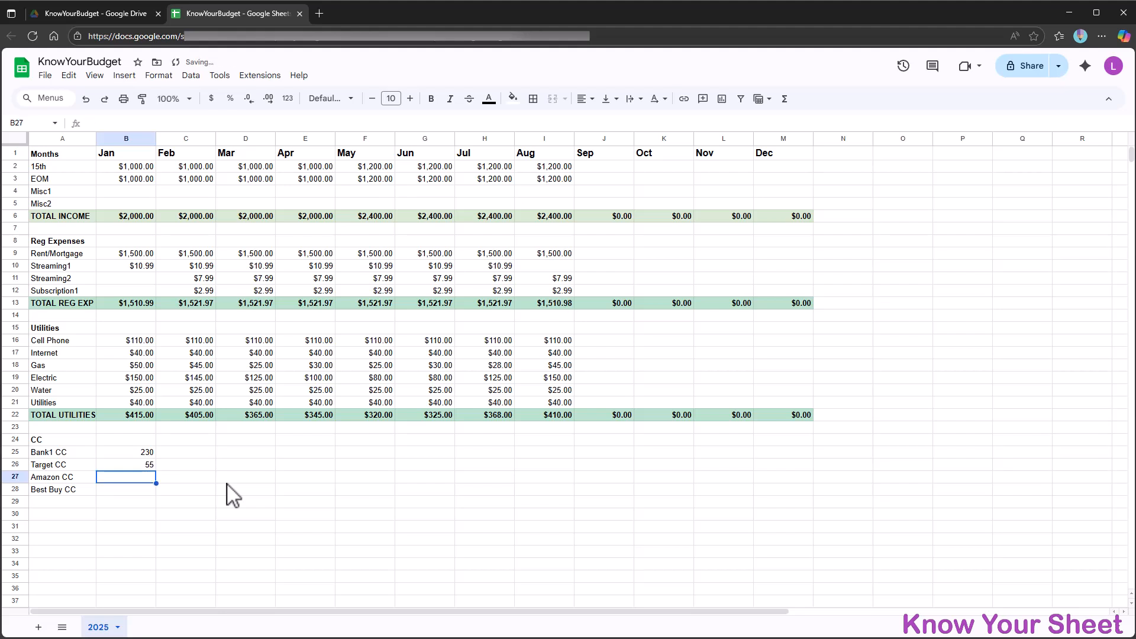
pyautogui.write('1')
pyautogui.write('42')
pyautogui.press('Return')
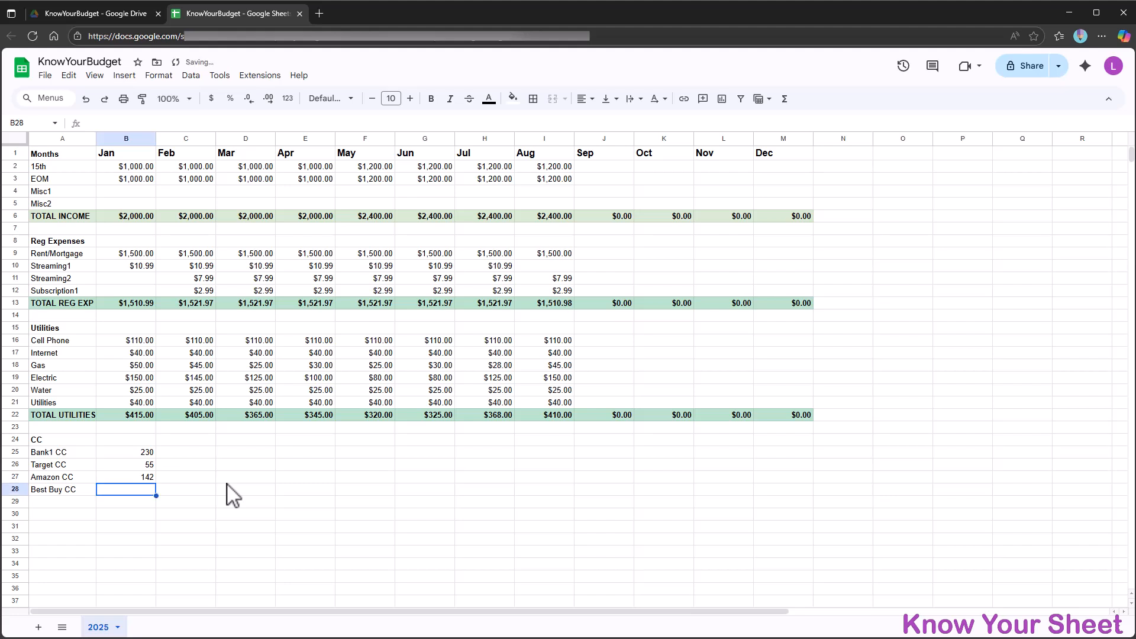
pyautogui.write('37')
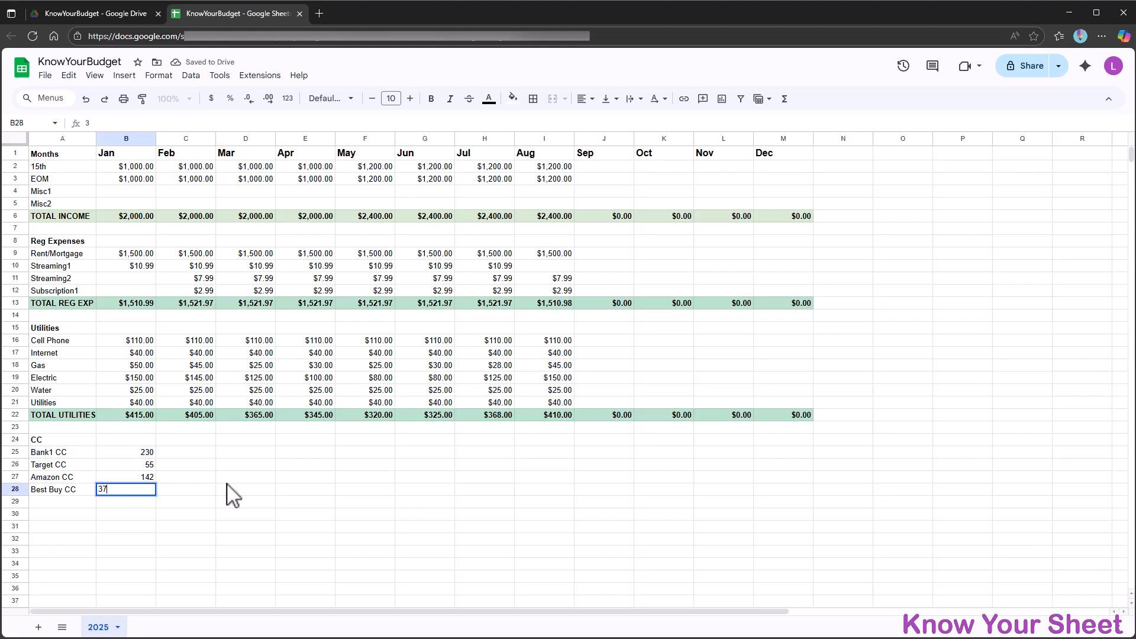
pyautogui.press('Tab')
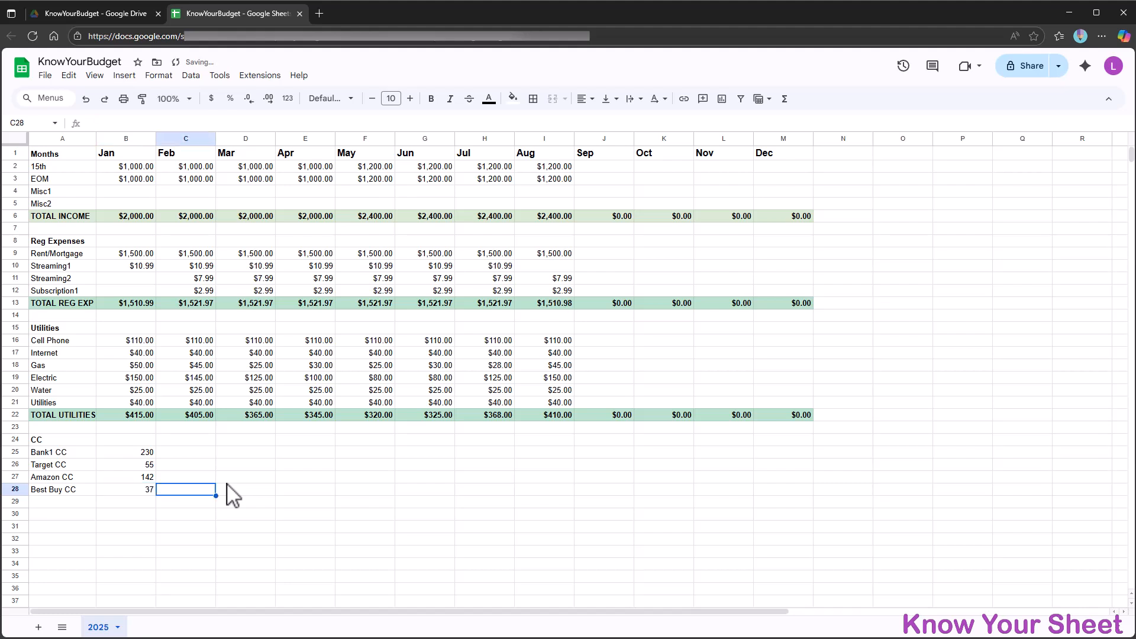
# - Format the credit card range B25:M35 as currency
pyautogui.moveTo(126, 453); pyautogui.dragTo(781, 586)
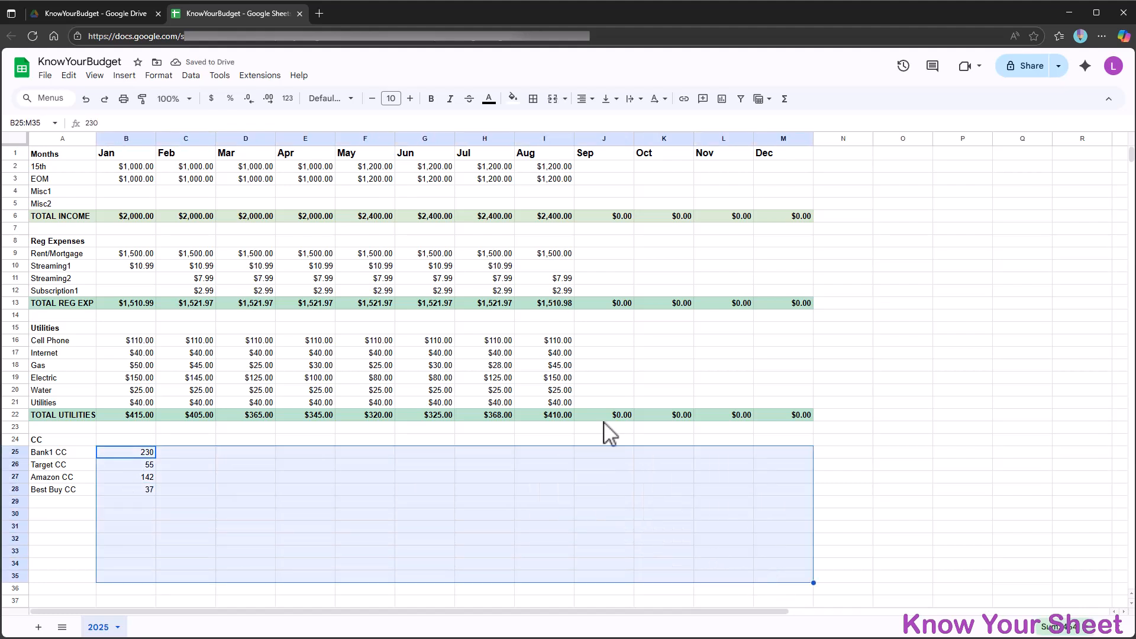
pyautogui.click(211, 99)
pyautogui.click(203, 468)
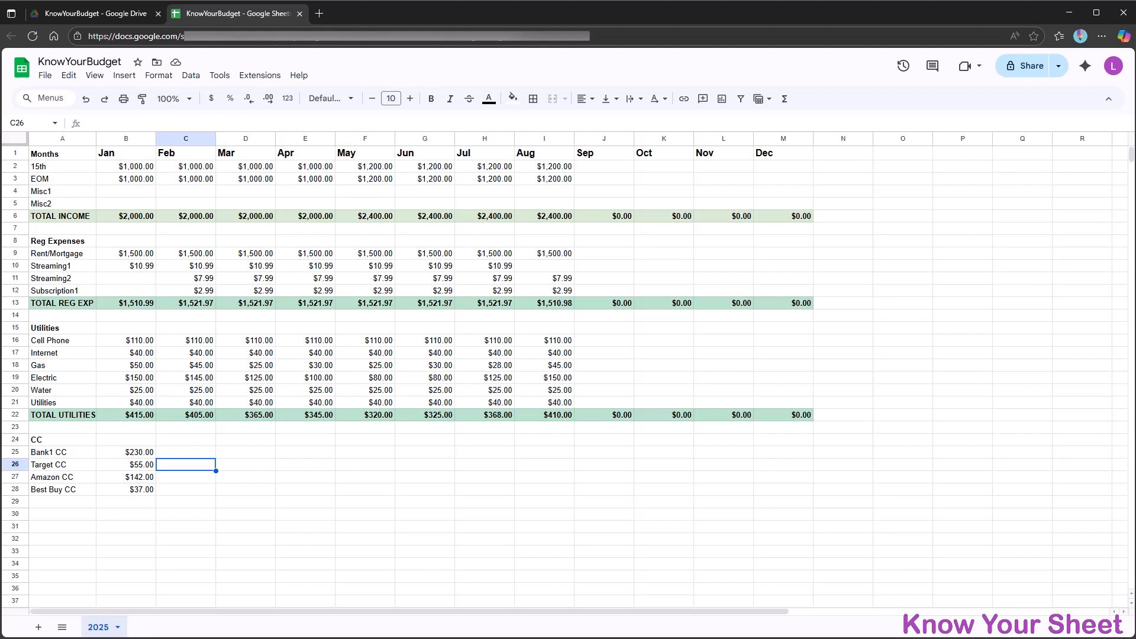
# - Add a bold TOTAL CC label in A29 below the Best Buy CC row
pyautogui.click(58, 503)
pyautogui.write('TOTAL CC')
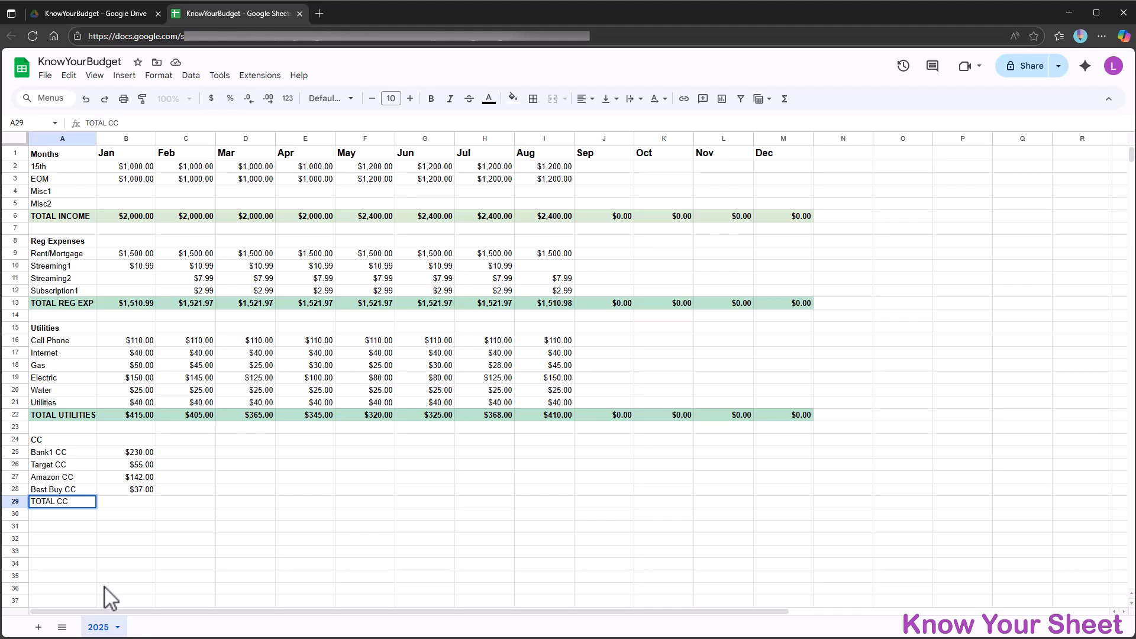
pyautogui.press('Return')
pyautogui.press('Up')
pyautogui.hotkey('ctrl', 'b')
# - Sum the January cards B25:B28 in B29, make the total bold and fill it across to December in M29
pyautogui.press('Right')
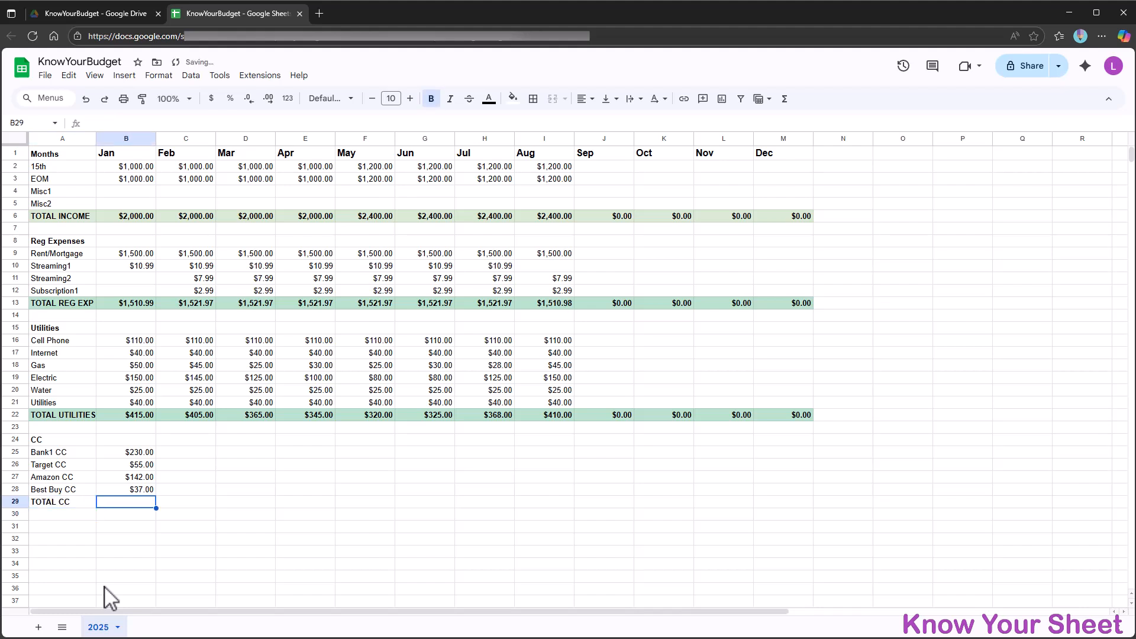
pyautogui.write('=su')
pyautogui.press('Tab')
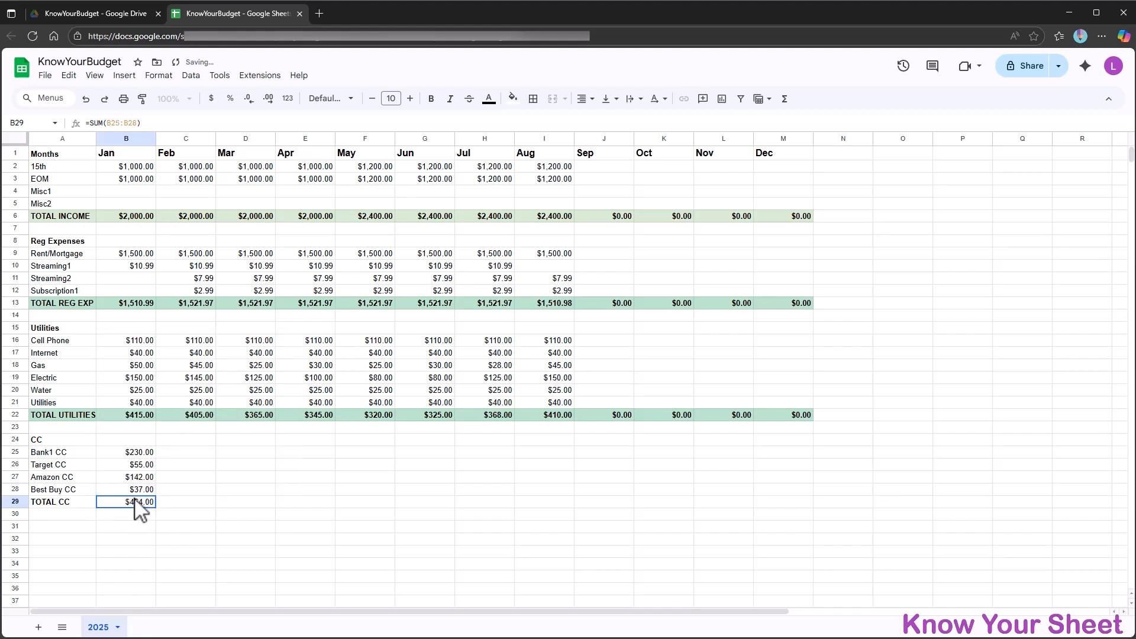
pyautogui.hotkey('ctrl', 'b')
pyautogui.moveTo(155, 509); pyautogui.dragTo(776, 510)
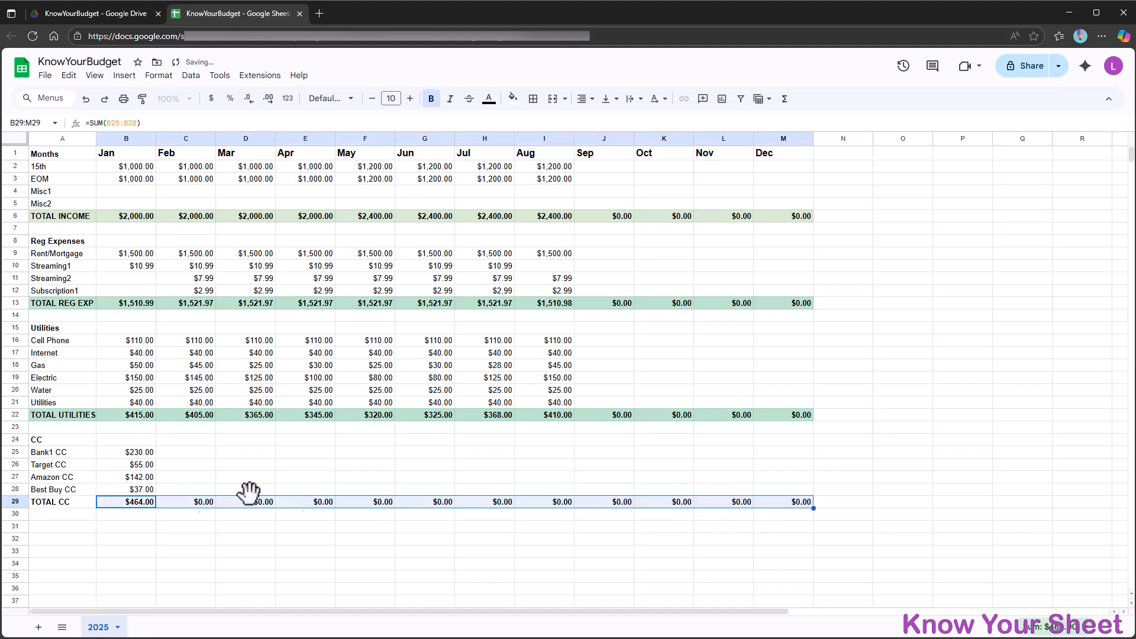
# - Give the TOTAL CC row A29:M29 the same teal-green fill as TOTAL UTILITIES
pyautogui.keyDown('shift'); pyautogui.click(54, 506); pyautogui.keyUp('shift')
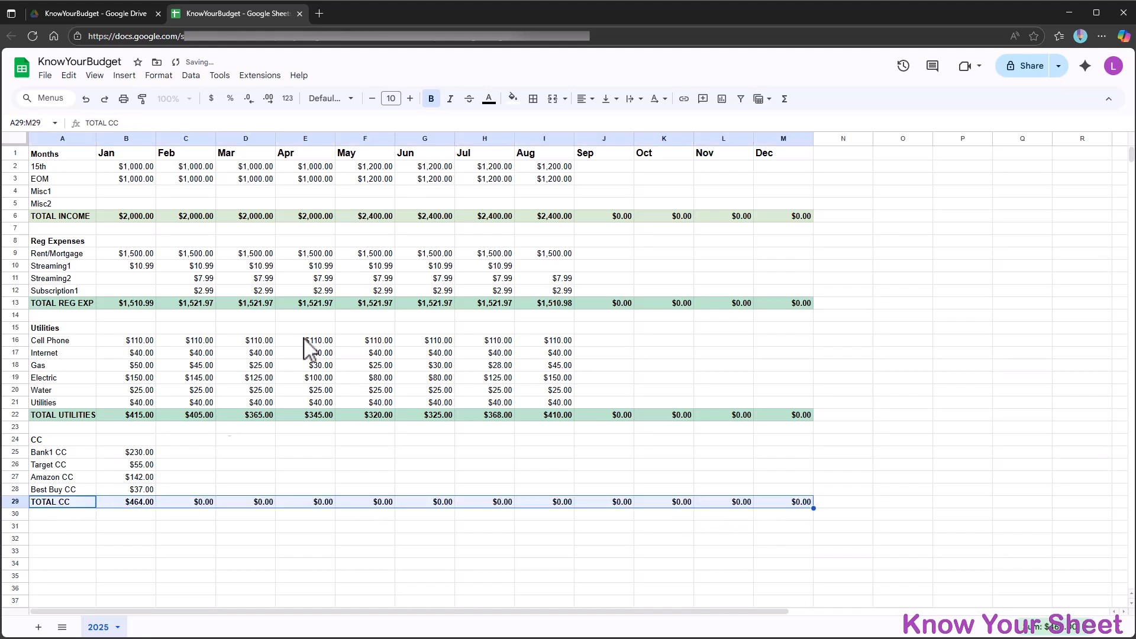
pyautogui.click(513, 99)
pyautogui.click(515, 300)
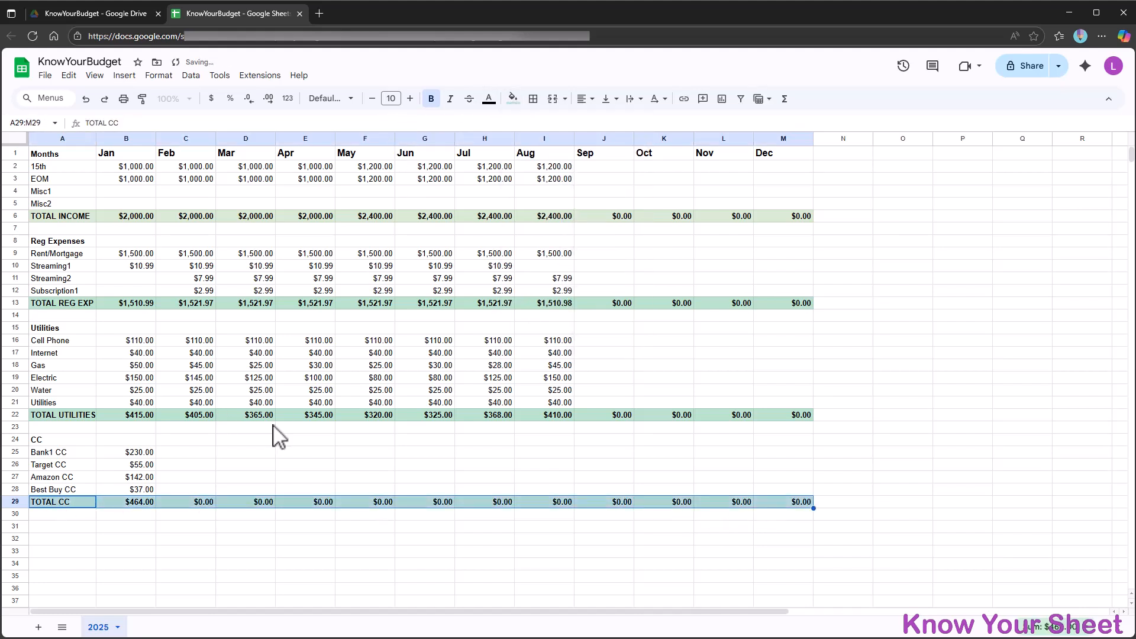
# - Enter =100+rand()*B25 in the February Bank1 CC cell C25 and fill the formula down to C28
pyautogui.click(161, 454)
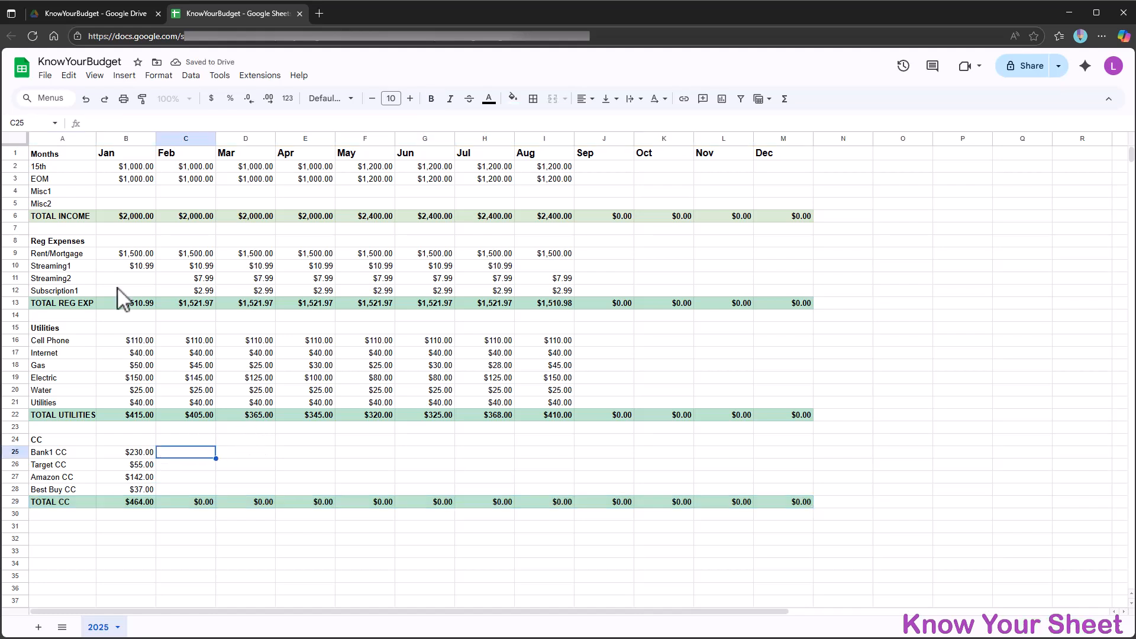
pyautogui.write('=')
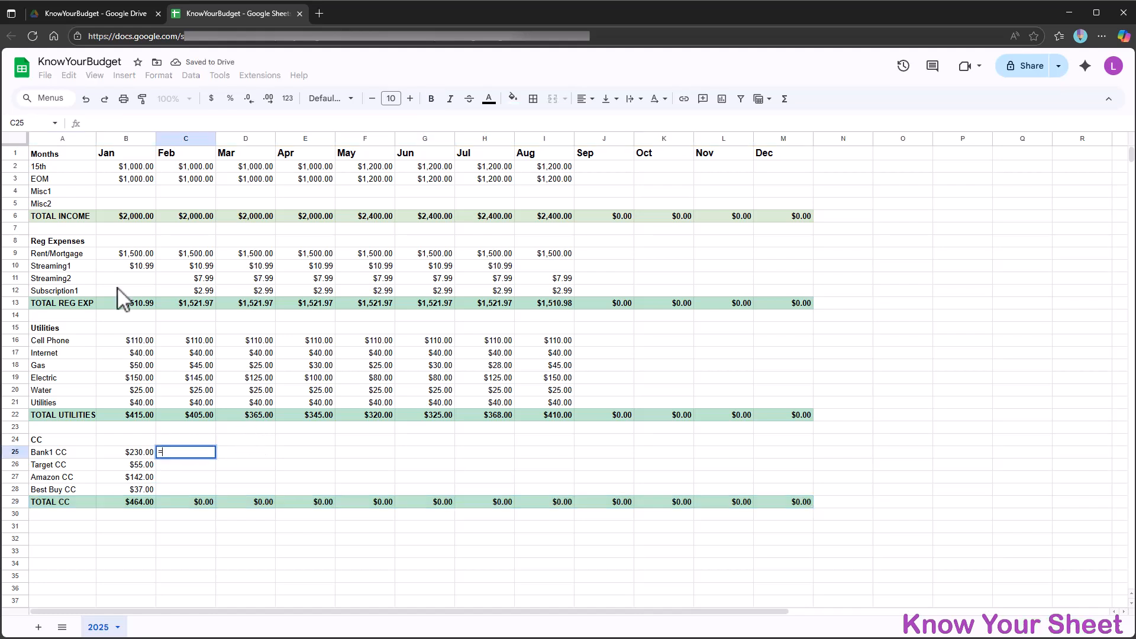
pyautogui.press('Left')
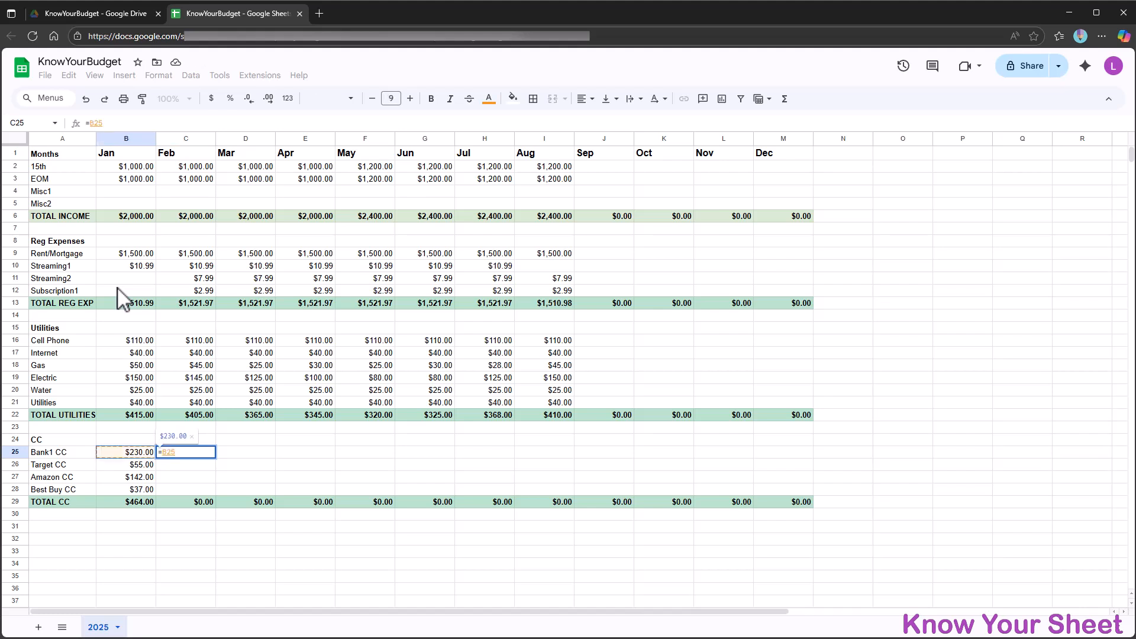
pyautogui.write('+')
pyautogui.press('BackSpace')
pyautogui.press('BackSpace')
pyautogui.press('BackSpace')
pyautogui.press('BackSpace')
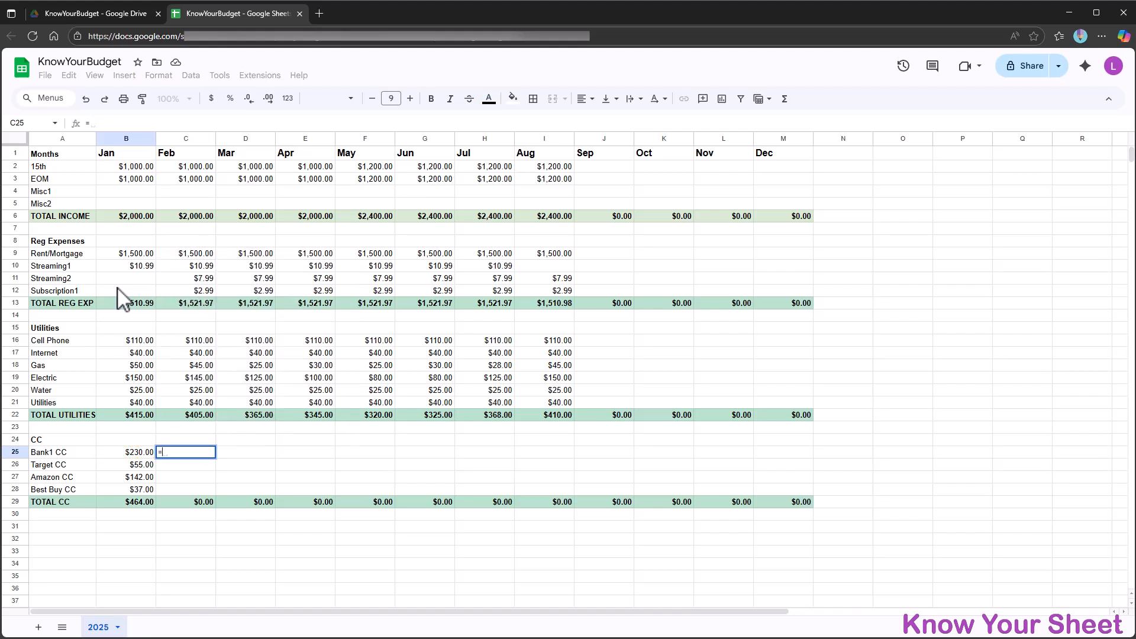
pyautogui.write('100+rand(')
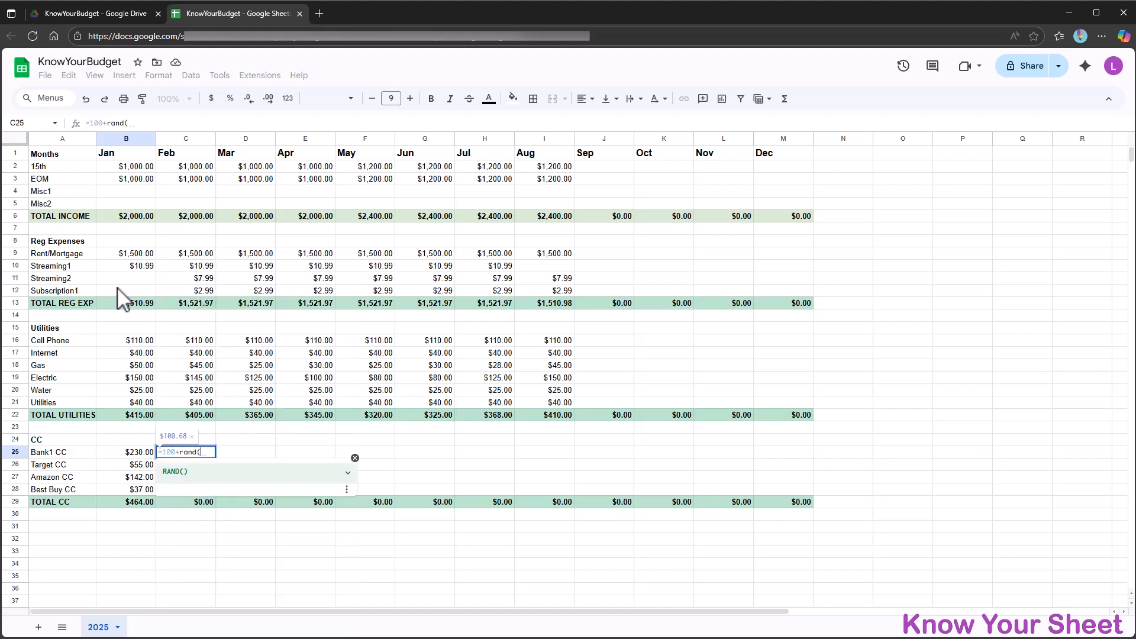
pyautogui.write(')*')
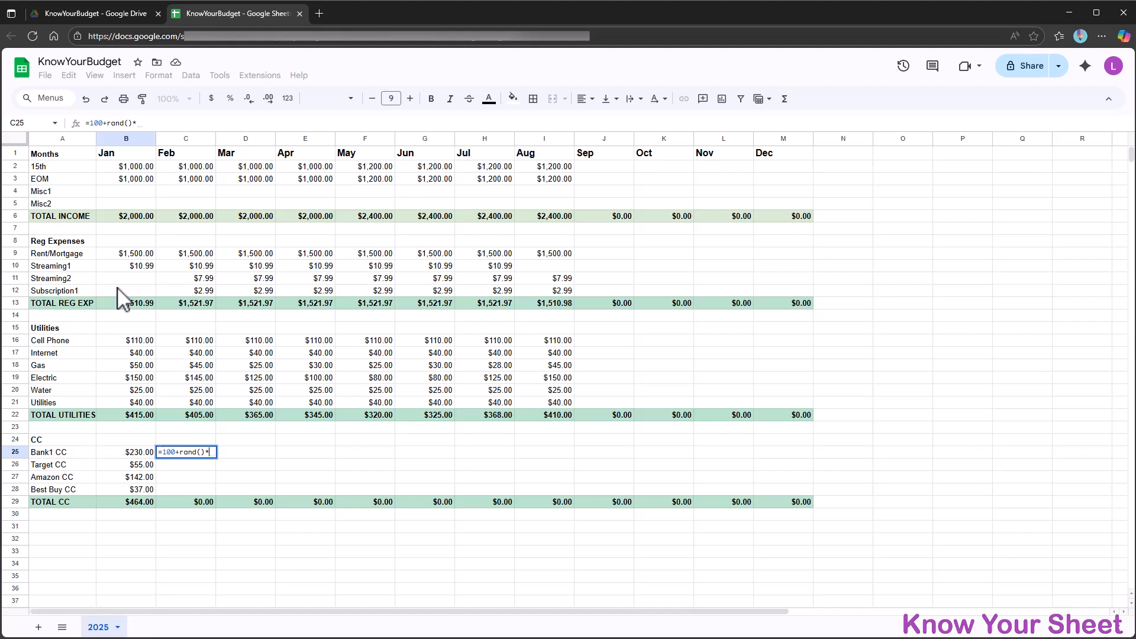
pyautogui.click(134, 456)
pyautogui.press('Return')
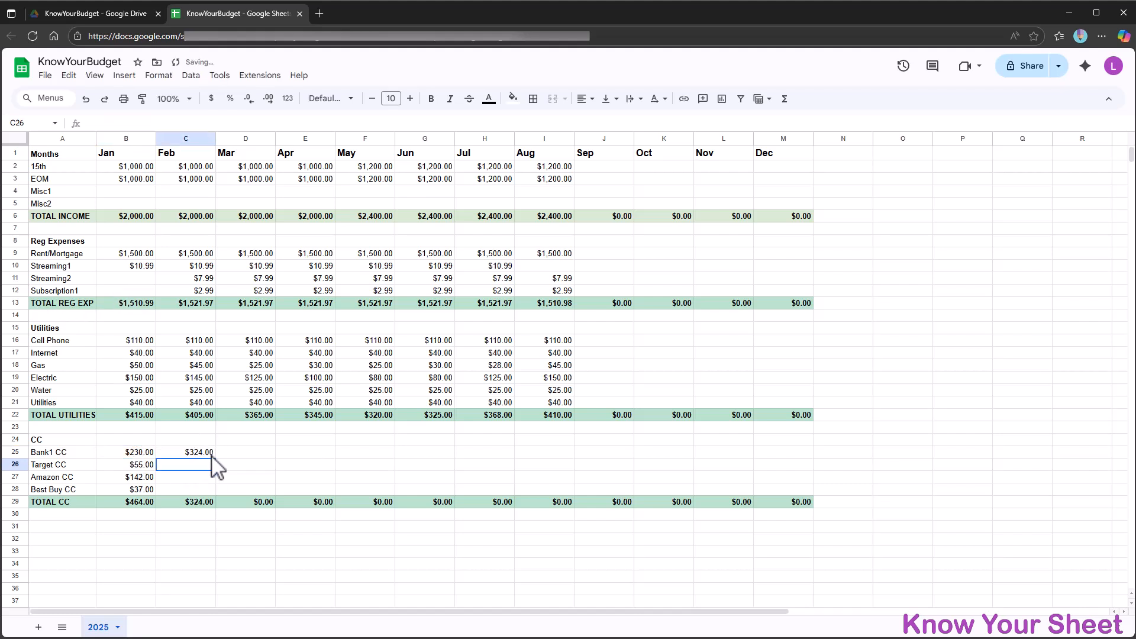
pyautogui.click(214, 456)
pyautogui.moveTo(216, 459); pyautogui.dragTo(214, 490)
# - Change the February Target CC formula in C26 to =10+rand()*B26
pyautogui.click(197, 465)
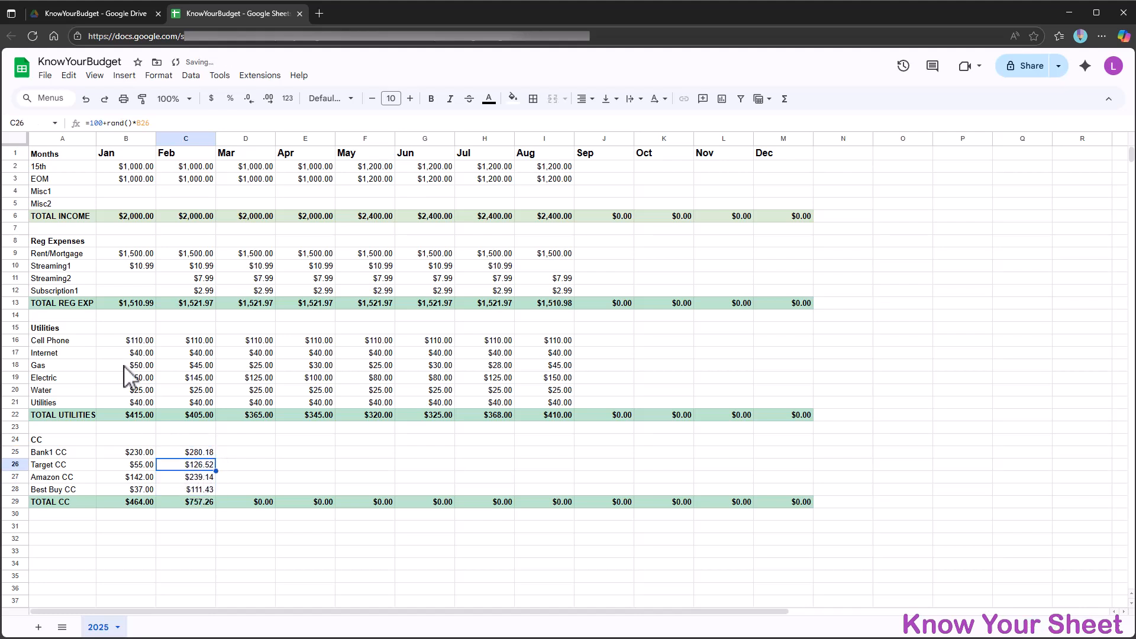
pyautogui.click(96, 123)
pyautogui.press('BackSpace')
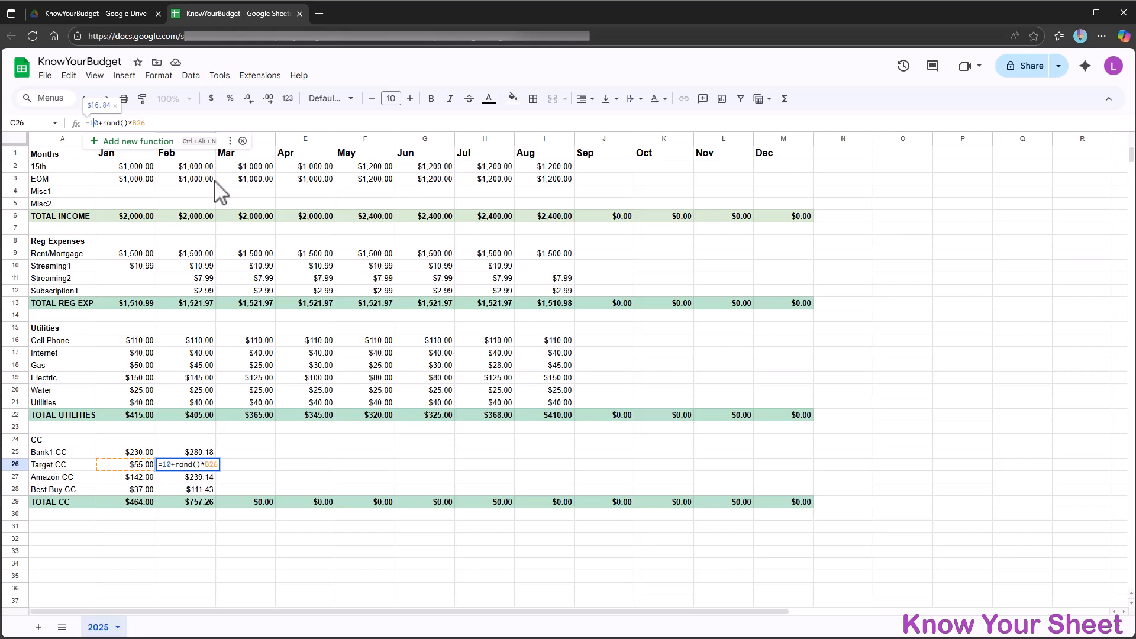
pyautogui.press('BackSpace')
pyautogui.write('1')
pyautogui.press('Return')
# - Copy the Target CC formula from C26 into the Amazon CC and Best Buy CC cells C27 and C28
pyautogui.click(200, 466)
pyautogui.hotkey('ctrl', 'c')
pyautogui.moveTo(206, 478); pyautogui.dragTo(200, 471)
pyautogui.hotkey('ctrl', 'v')
pyautogui.click(201, 490)
pyautogui.hotkey('ctrl', 'v')
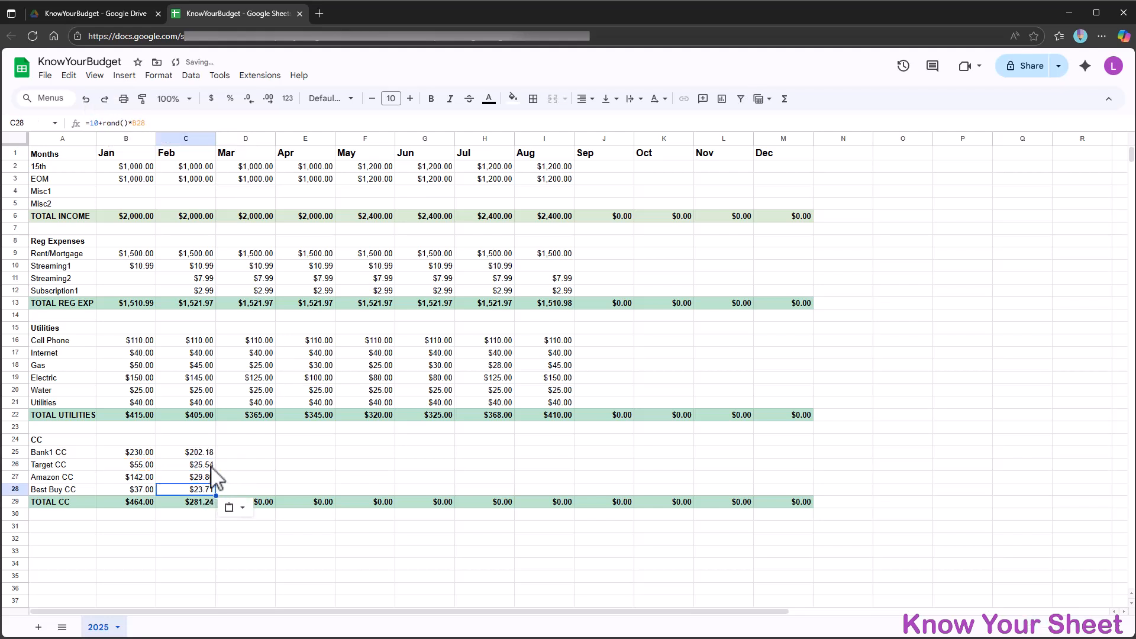
# - Edit the random formula in C27 so that it produces a larger February Amazon CC amount
pyautogui.click(205, 455)
pyautogui.click(202, 477)
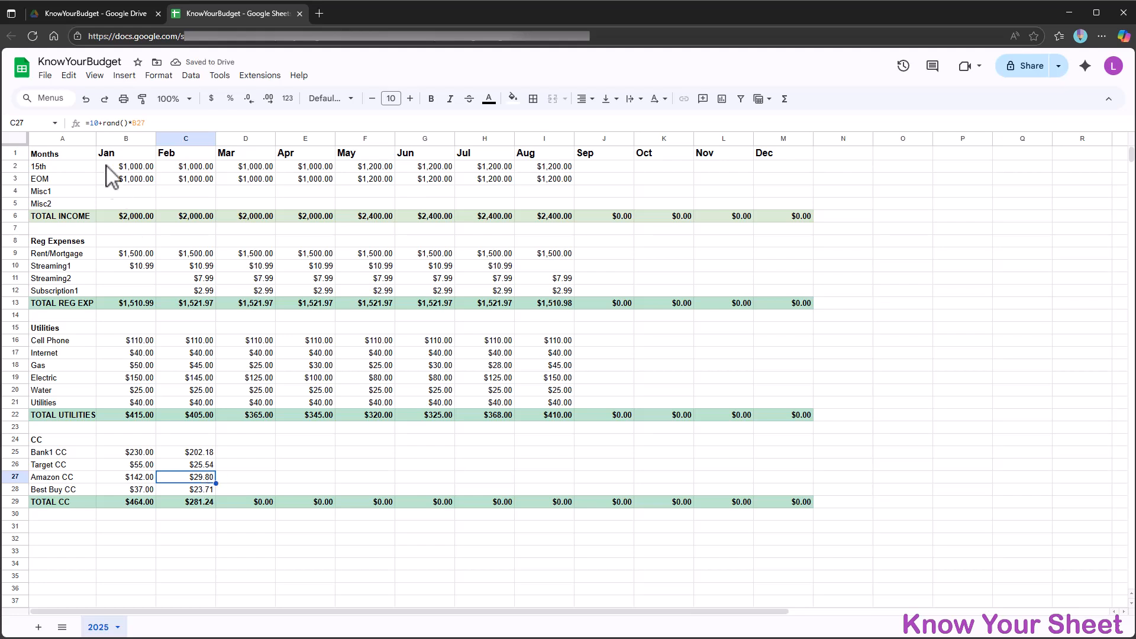
pyautogui.click(178, 123)
pyautogui.press('Return')
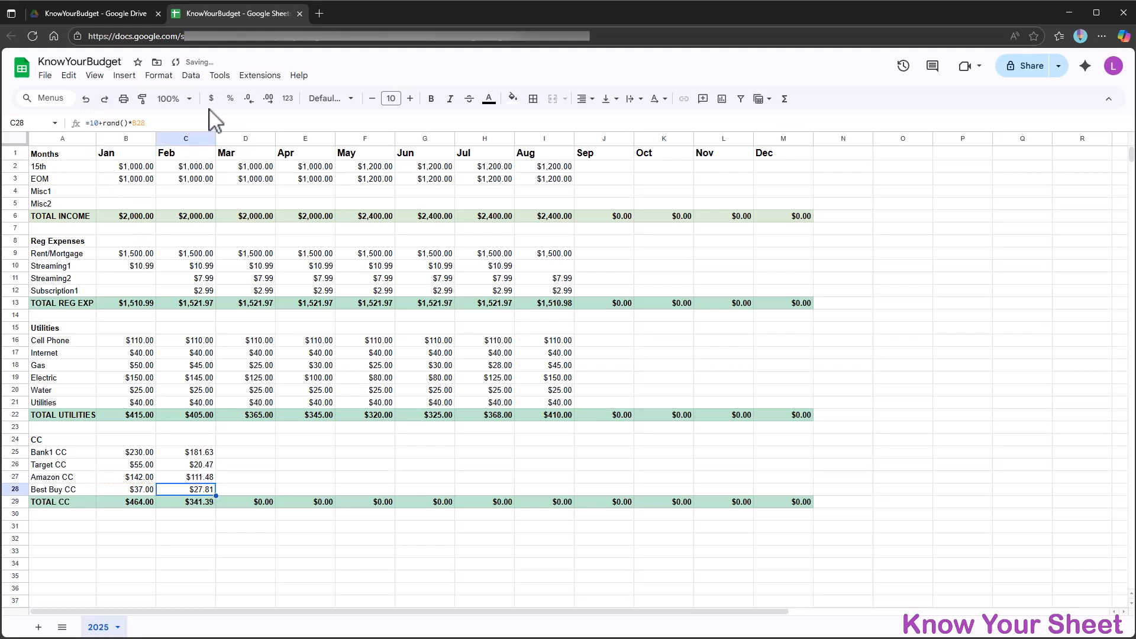
# - Fill the card formulas C25:C28 across to August and replace C25:I28 with their values only
pyautogui.moveTo(208, 453); pyautogui.dragTo(565, 497)
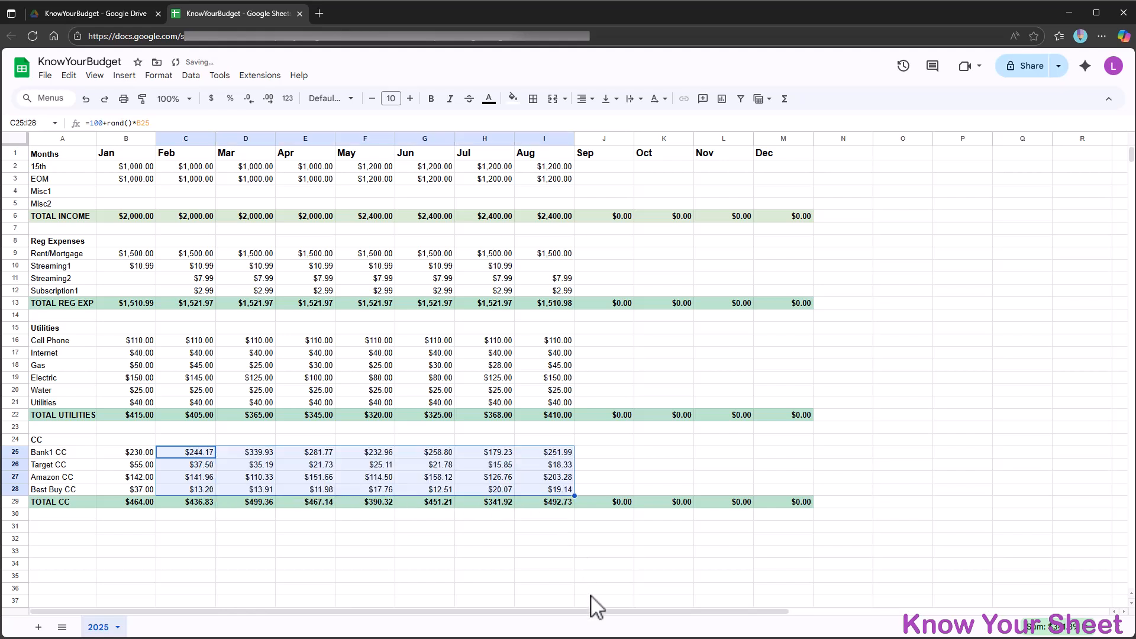
pyautogui.hotkey('ctrl', 'c')
pyautogui.rightClick(196, 453)
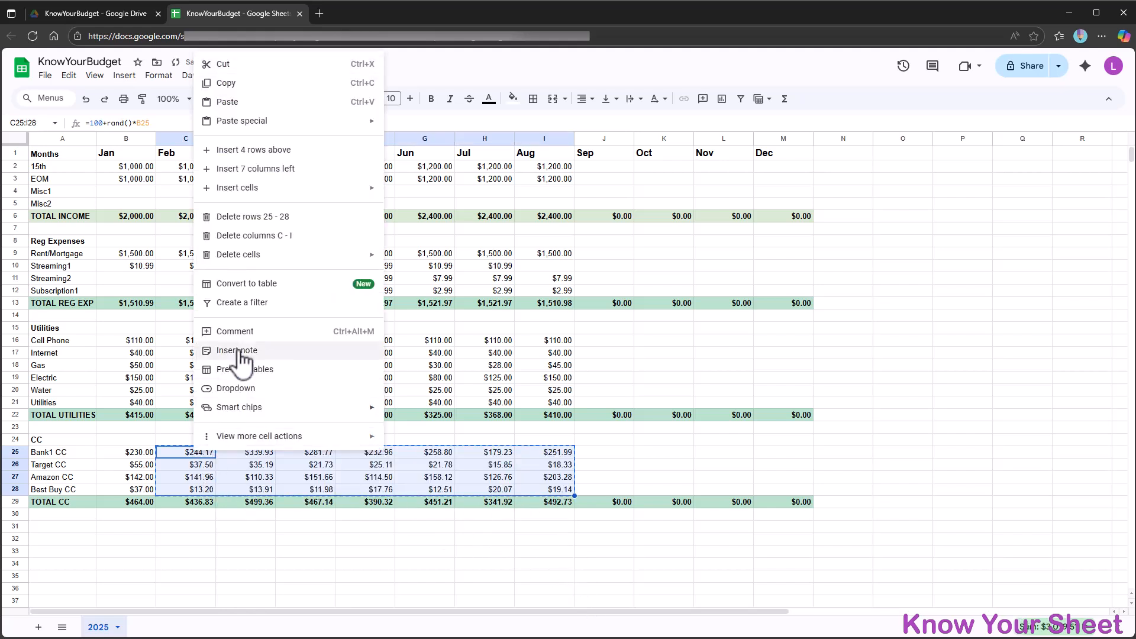
pyautogui.moveTo(268, 125)
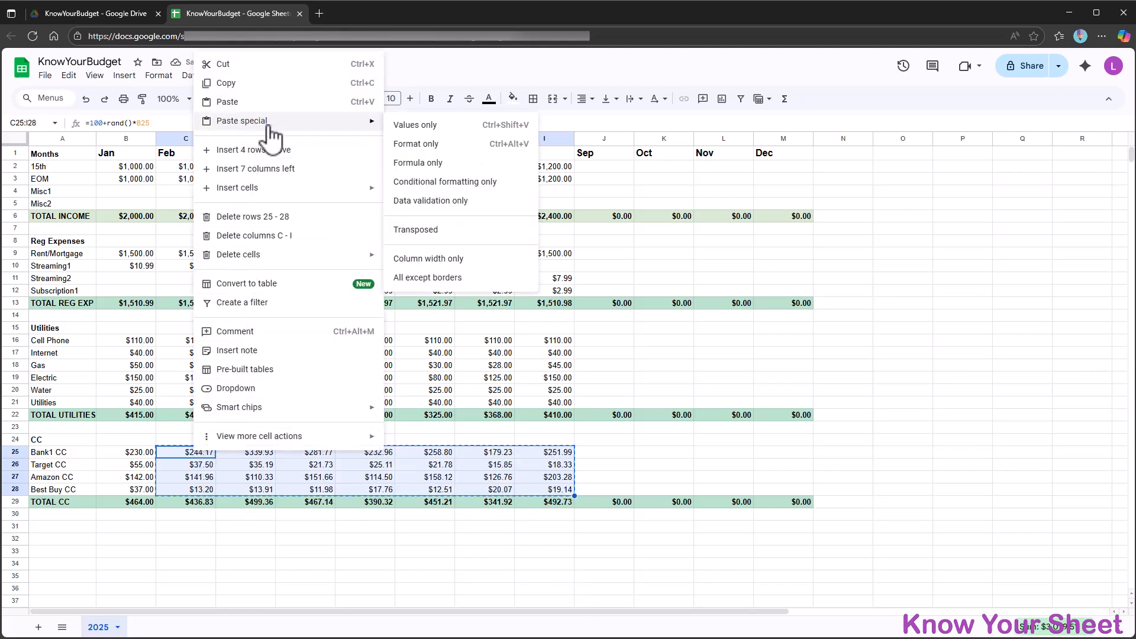
pyautogui.click(415, 125)
pyautogui.click(298, 529)
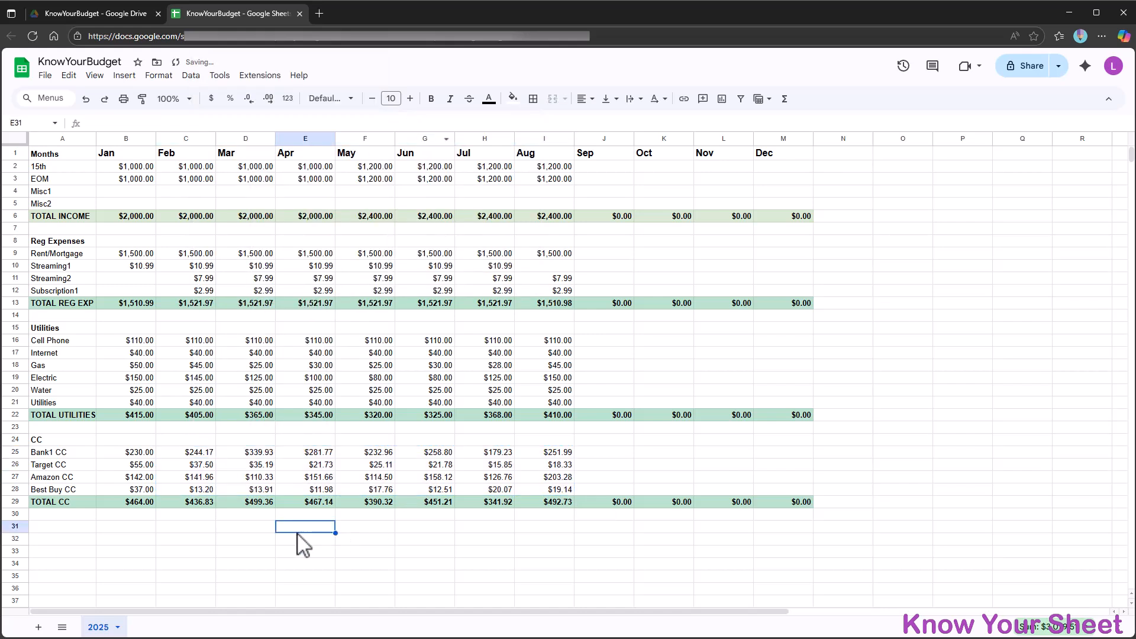
# - Add a bold TOTAL BILLS label in A31, two rows below TOTAL CC
pyautogui.click(54, 527)
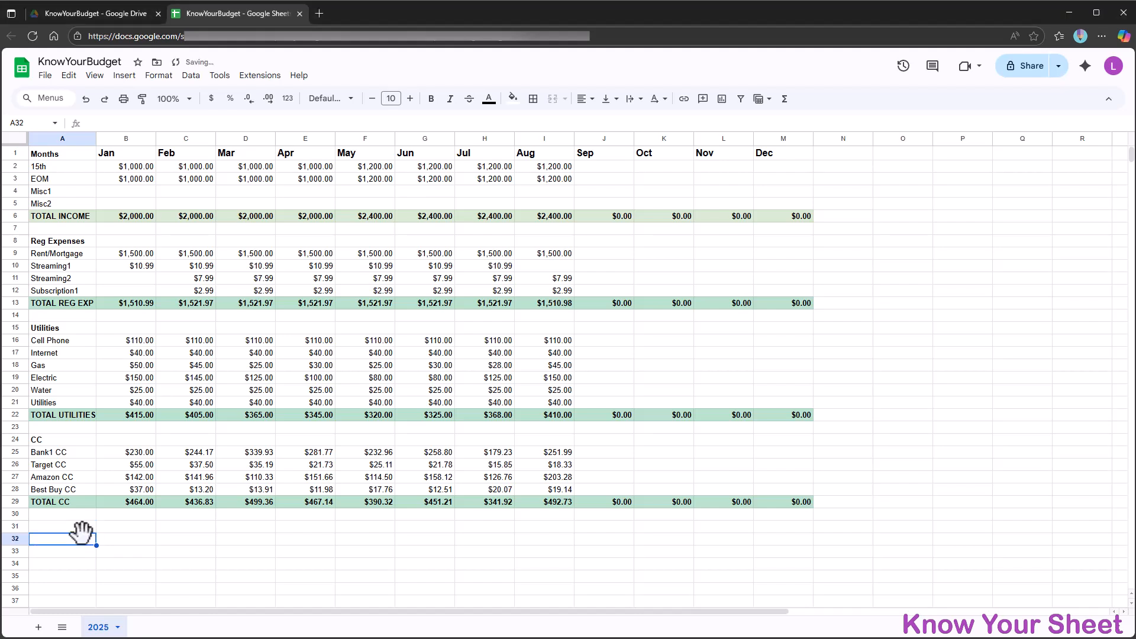
pyautogui.write('TOTAL BILLS')
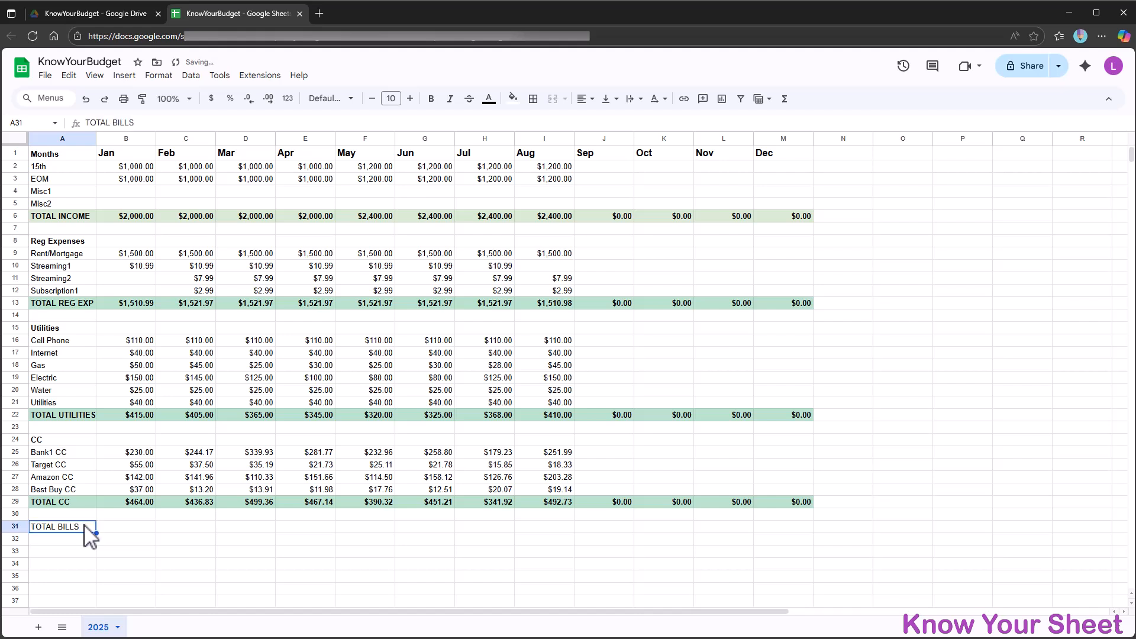
pyautogui.hotkey('ctrl', 'b')
# - Sum the January section totals B29, B22 and B13 in B31 and fill the formula across to December in M31
pyautogui.press('Tab')
pyautogui.write('=sum(')
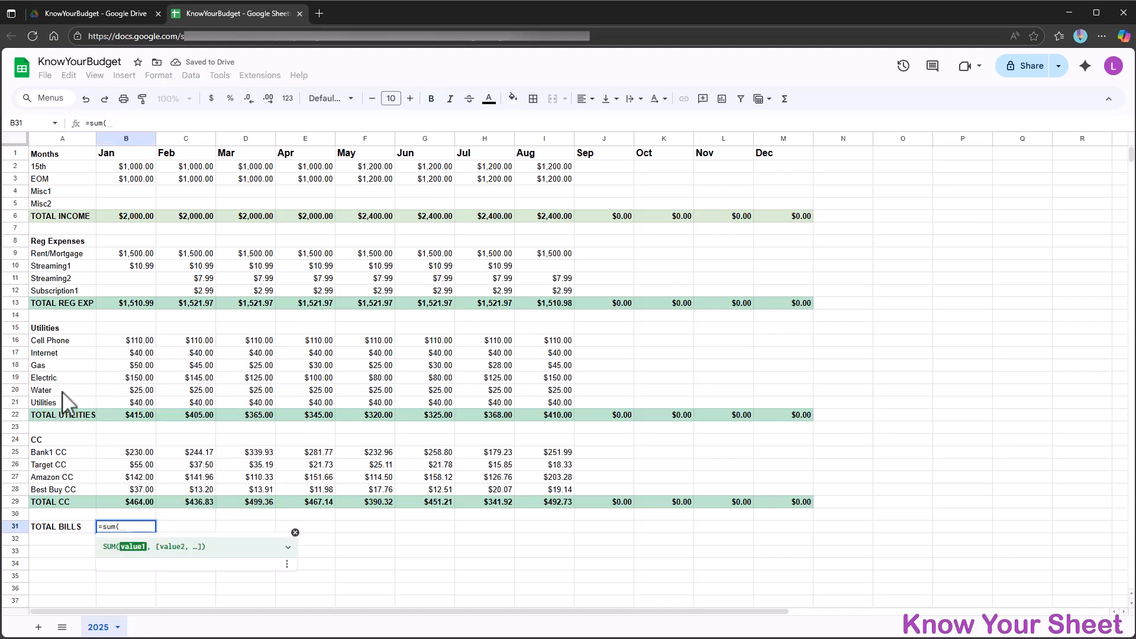
pyautogui.click(143, 500)
pyautogui.write(',')
pyautogui.click(148, 416)
pyautogui.write(',')
pyautogui.click(148, 303)
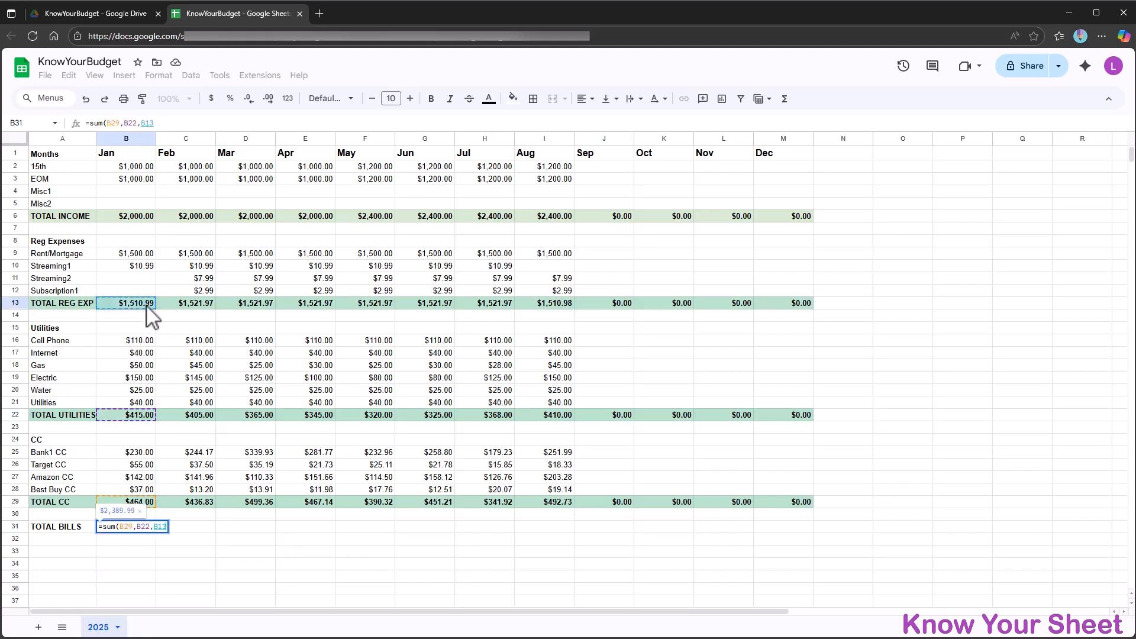
pyautogui.press('Return')
pyautogui.click(148, 527)
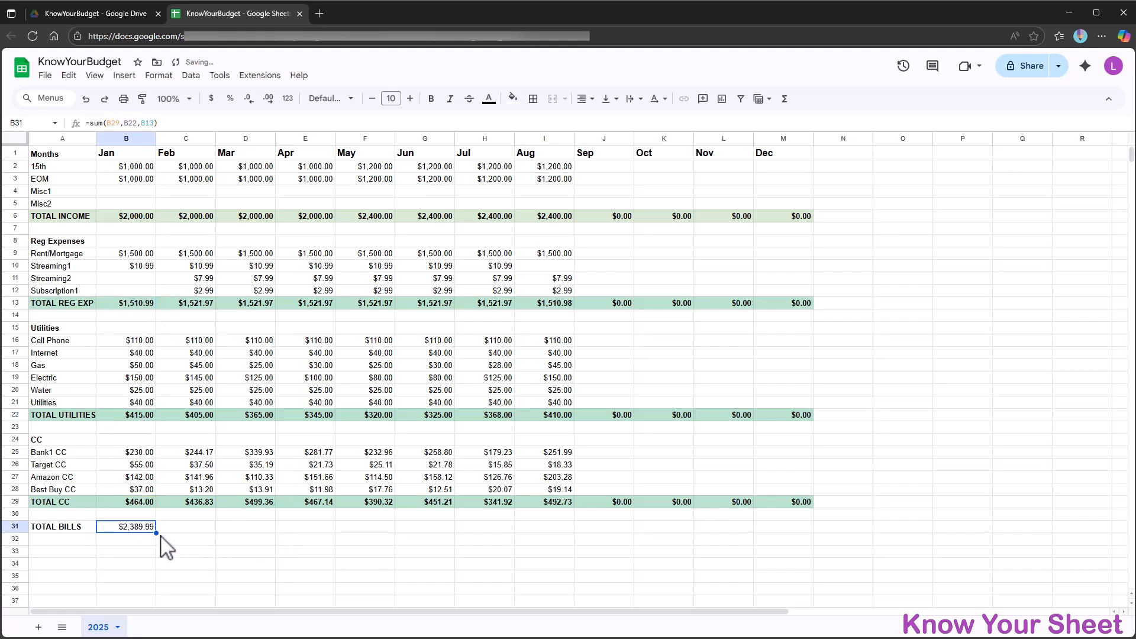
pyautogui.moveTo(155, 532); pyautogui.dragTo(775, 540)
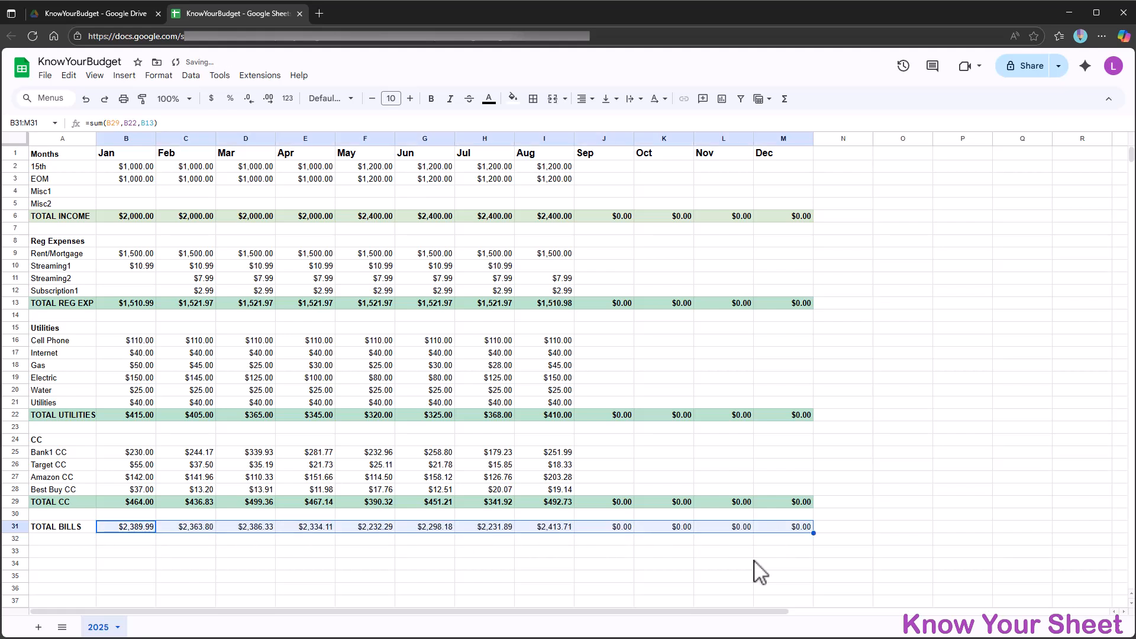
# - Add an IN/OUT DIFF label in A32 below TOTAL BILLS
pyautogui.click(72, 540)
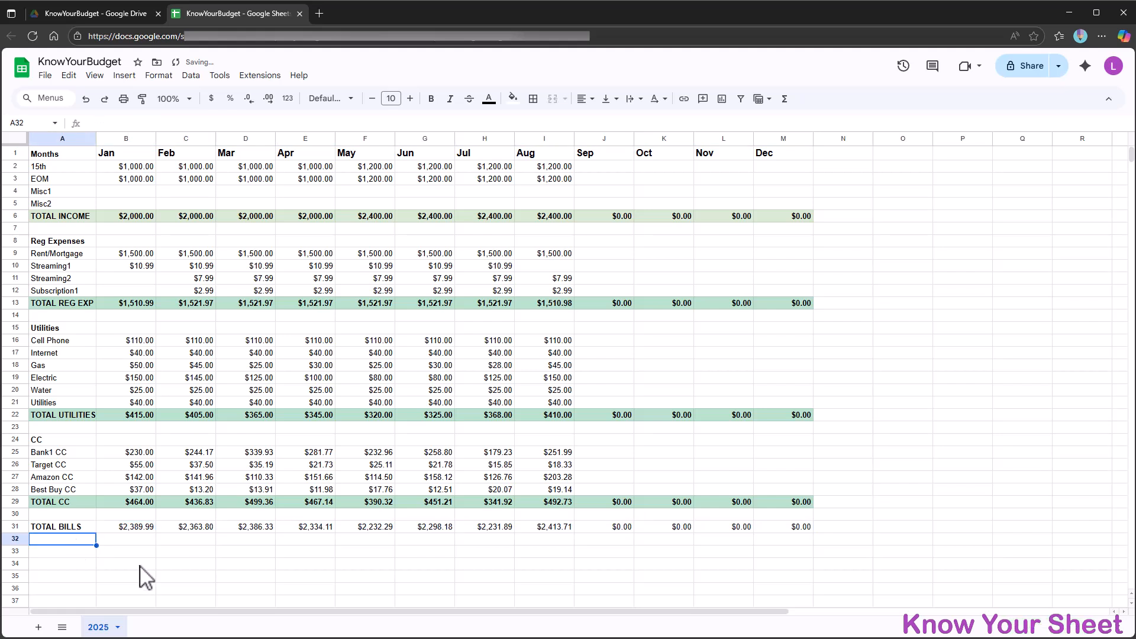
pyautogui.write('IN/OUT DIFF')
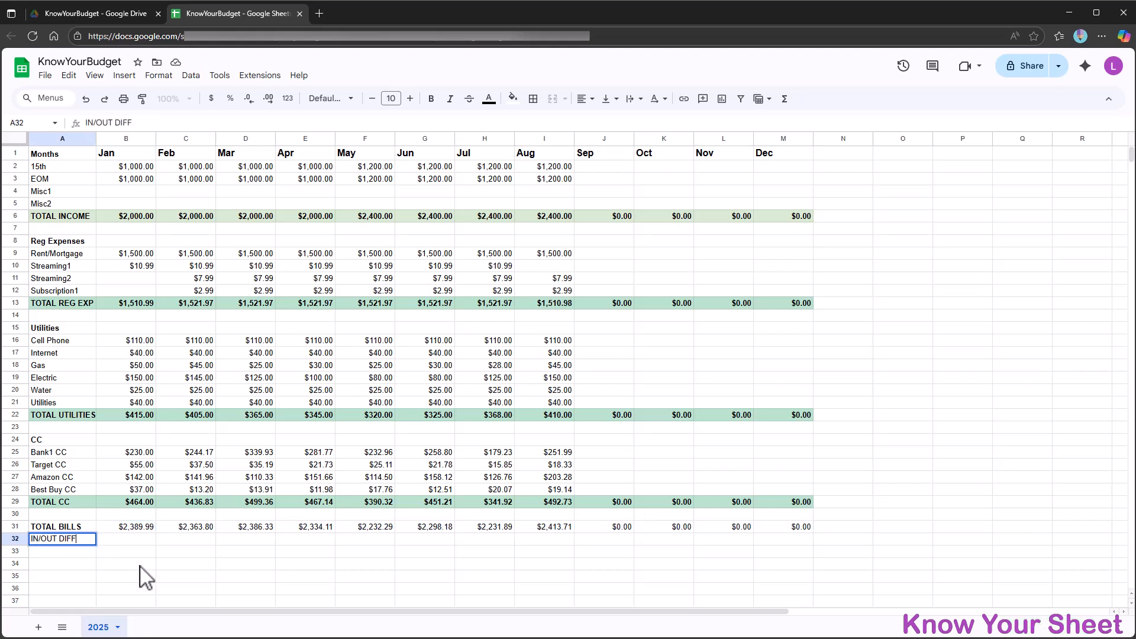
pyautogui.press('Tab')
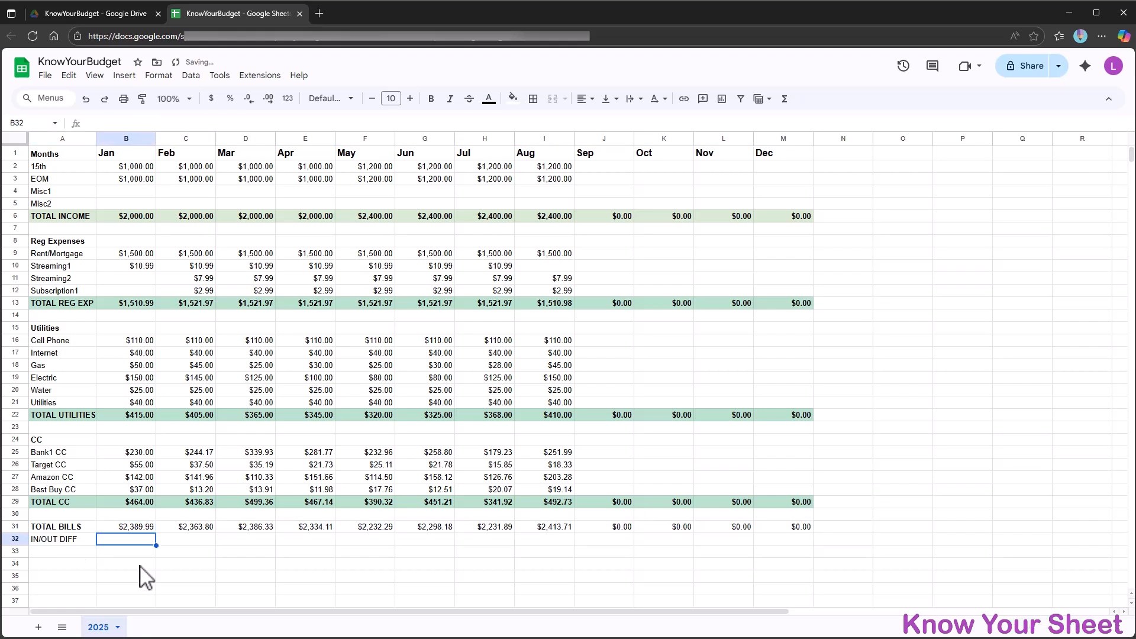
# - Subtract January's total bills from its total income in B32 with =B6-B31 and fill it across to December in M32
pyautogui.write('=')
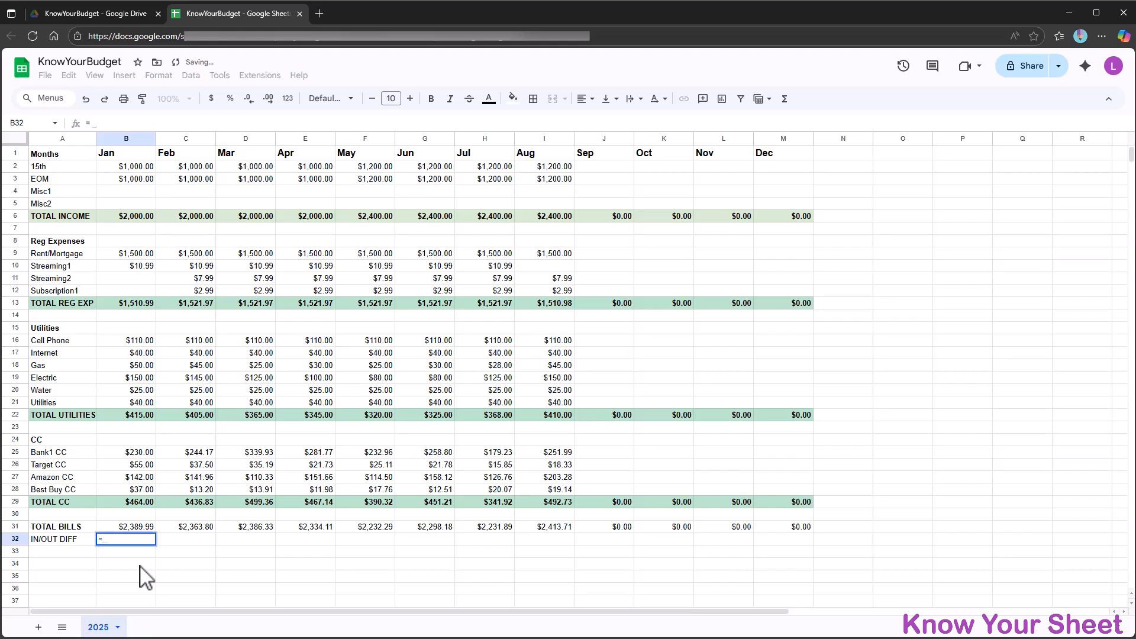
pyautogui.click(128, 217)
pyautogui.write('-')
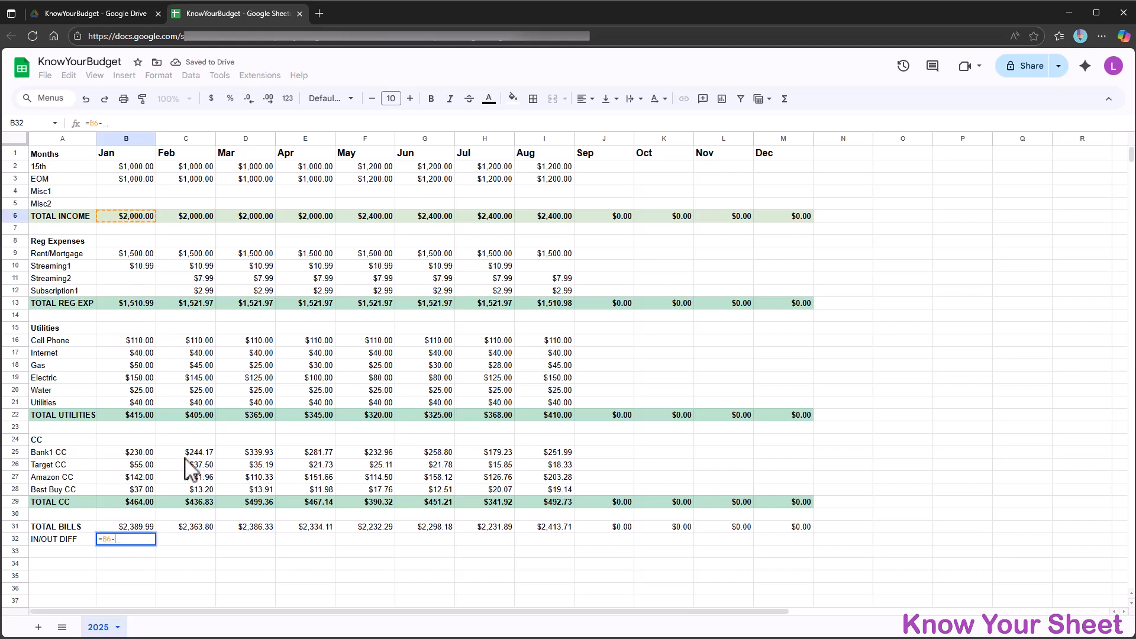
pyautogui.click(131, 526)
pyautogui.press('Return')
pyautogui.click(145, 540)
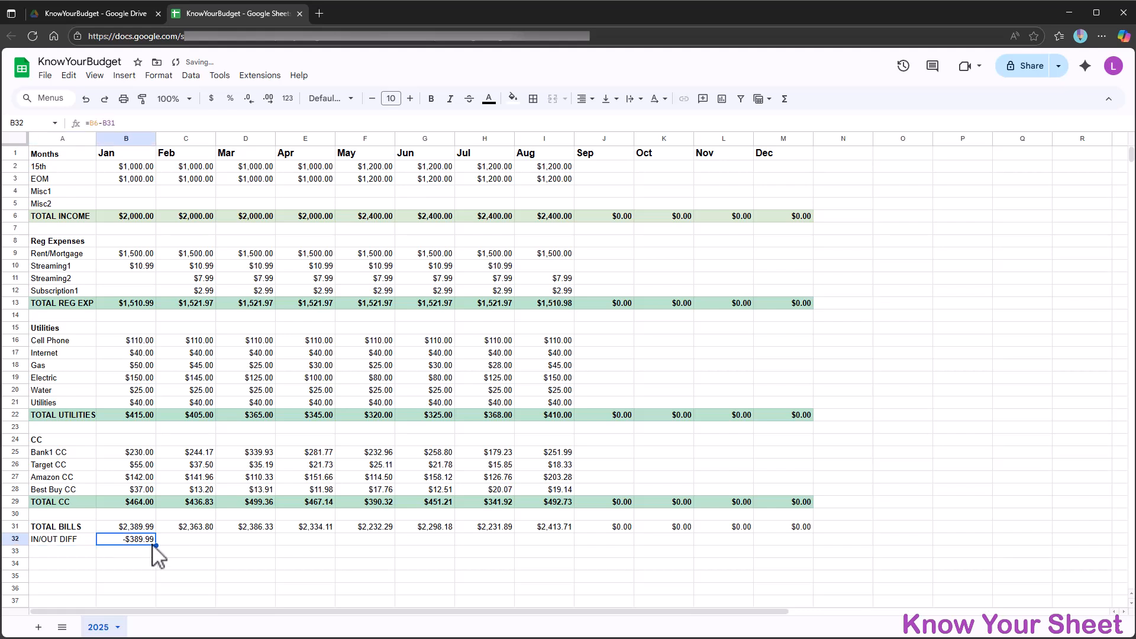
pyautogui.moveTo(155, 545); pyautogui.dragTo(810, 564)
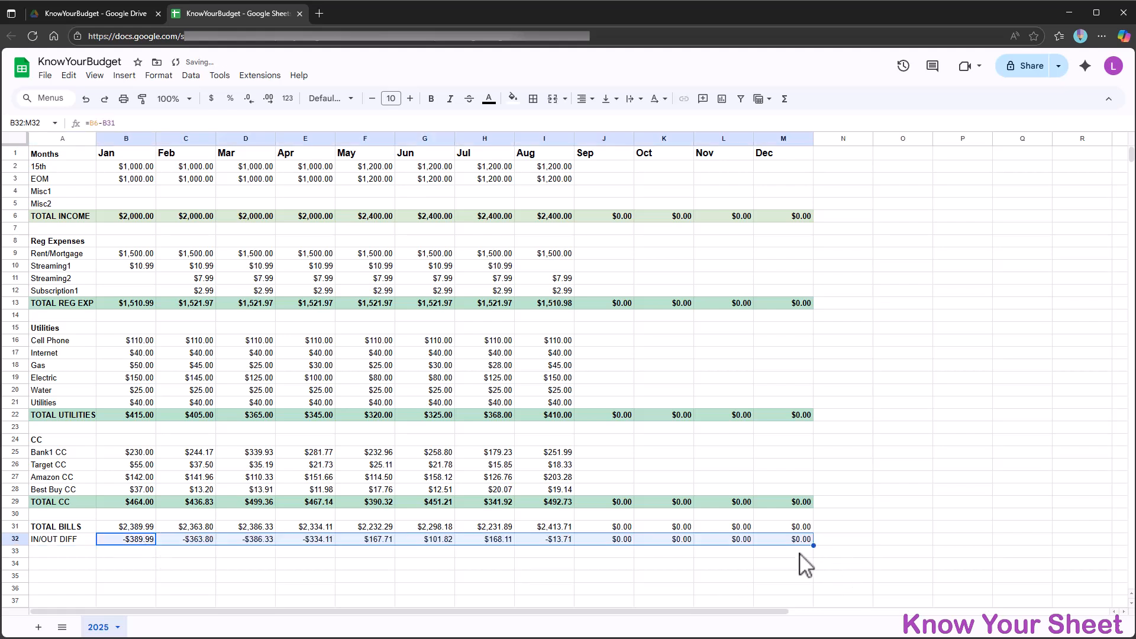
# - Give the TOTAL BILLS and IN/OUT DIFF rows A31:M32 a light red fill
pyautogui.moveTo(89, 528); pyautogui.dragTo(791, 545)
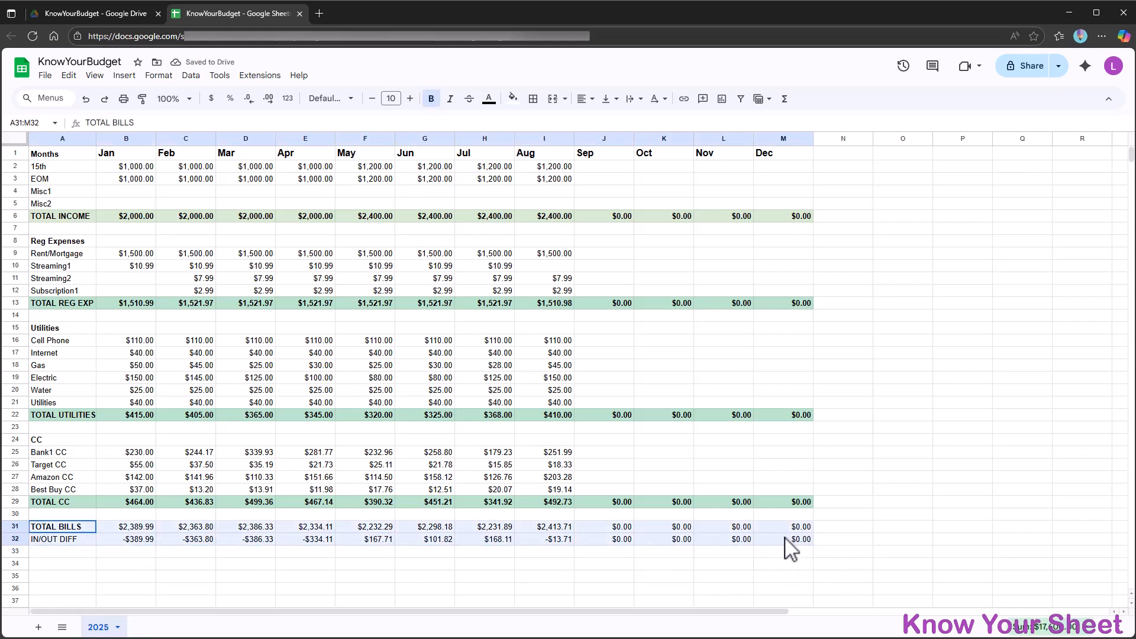
pyautogui.click(512, 98)
pyautogui.click(531, 178)
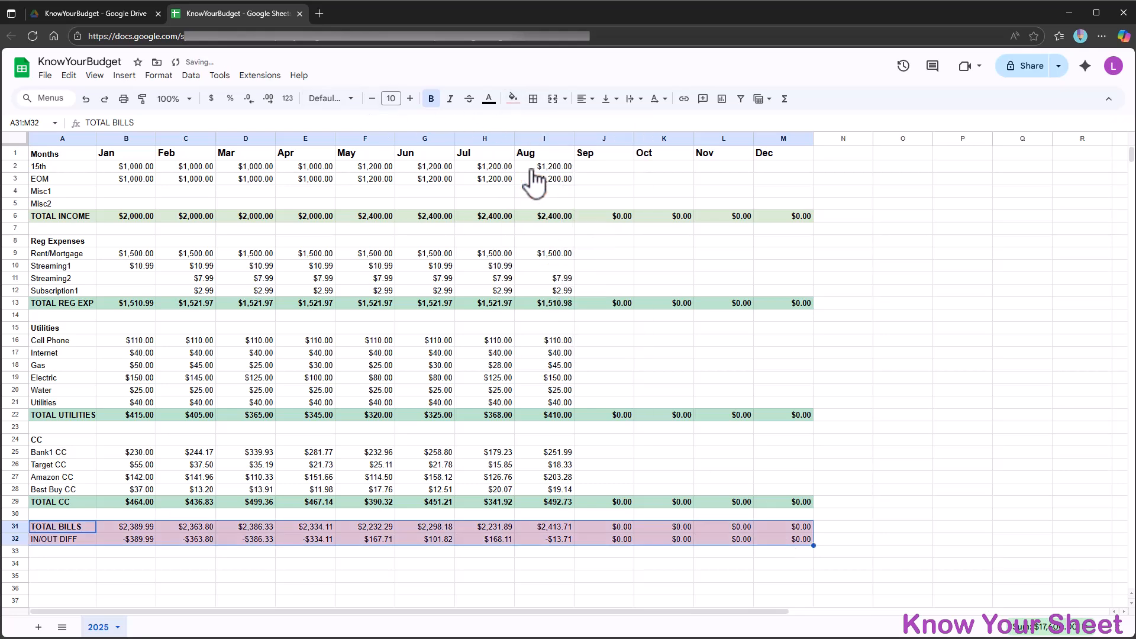
# - Change the fill of the TOTAL INCOME row A6:M6 to the next darker shade of light green
pyautogui.moveTo(56, 217); pyautogui.dragTo(801, 216)
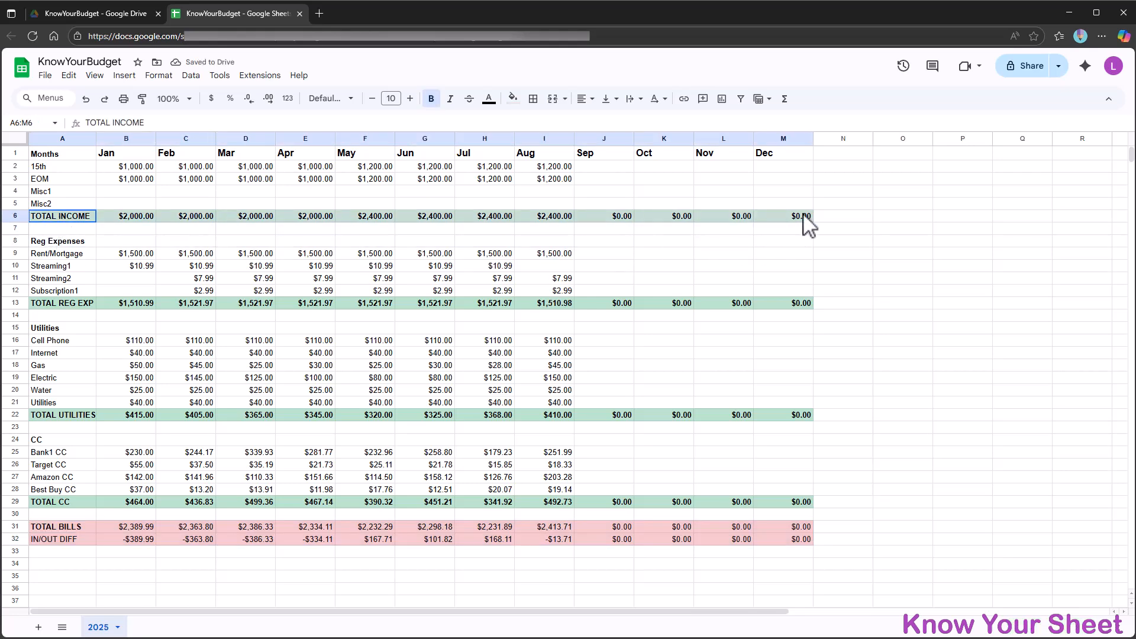
pyautogui.click(513, 98)
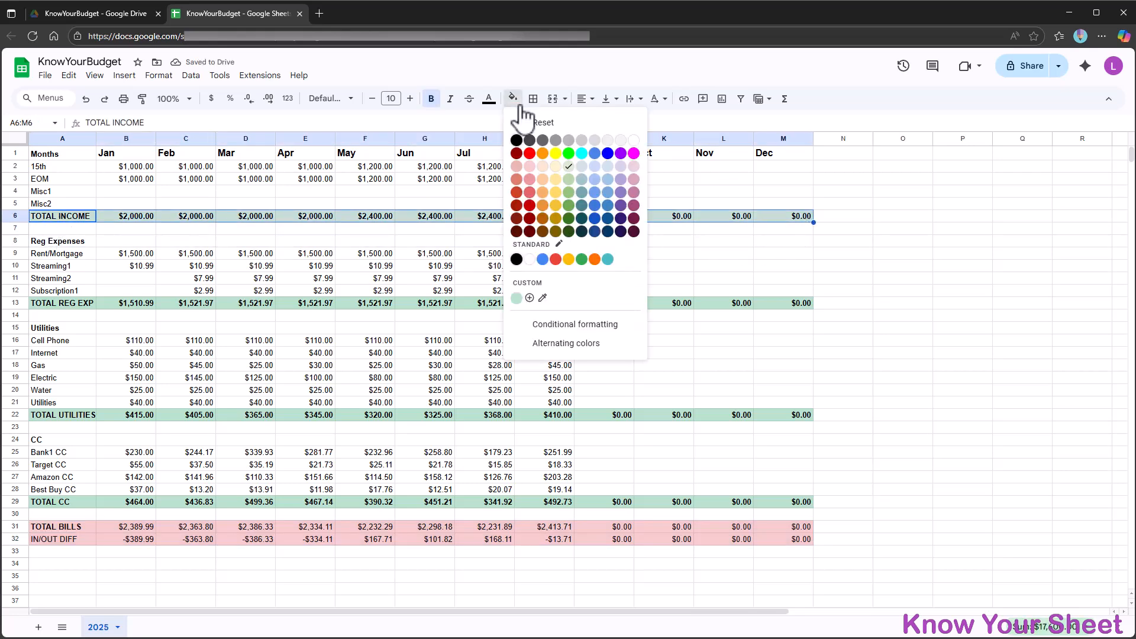
pyautogui.click(569, 179)
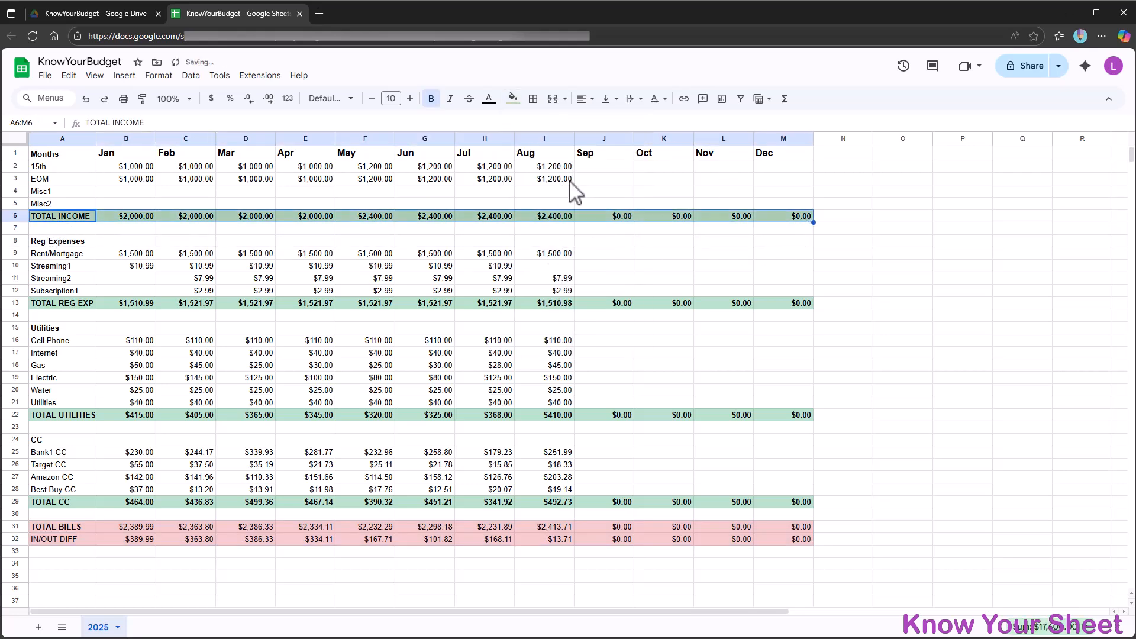
pyautogui.click(72, 539)
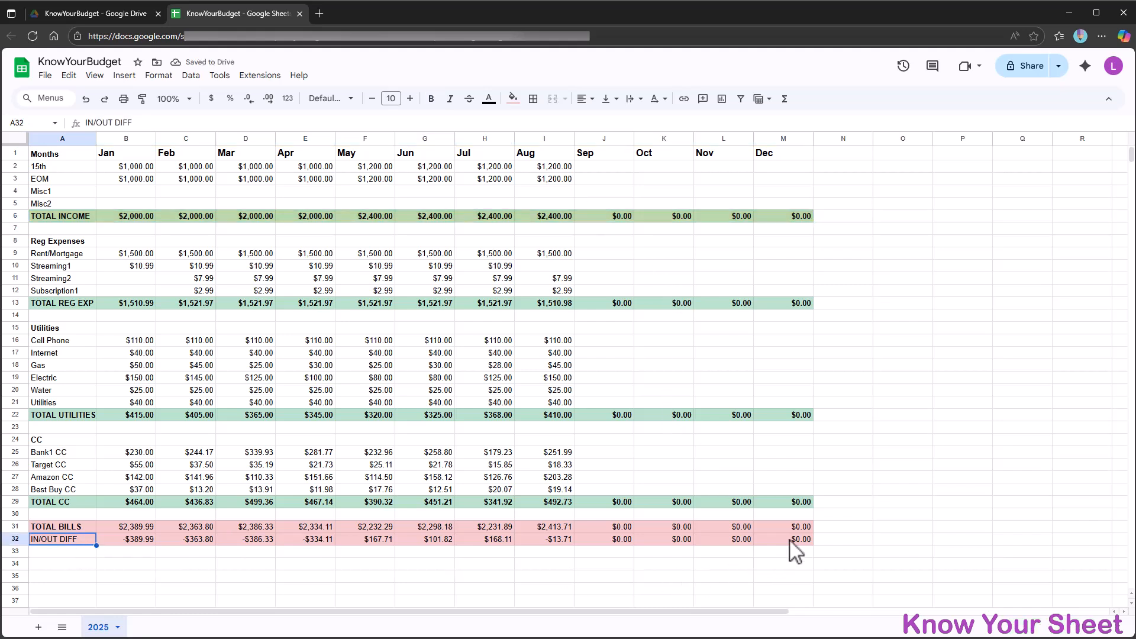
# - Bold the TOTAL BILLS and IN/OUT DIFF rows across A31:M32
pyautogui.keyDown('shift'); pyautogui.click(800, 528); pyautogui.keyUp('shift')
pyautogui.hotkey('ctrl', 'b')
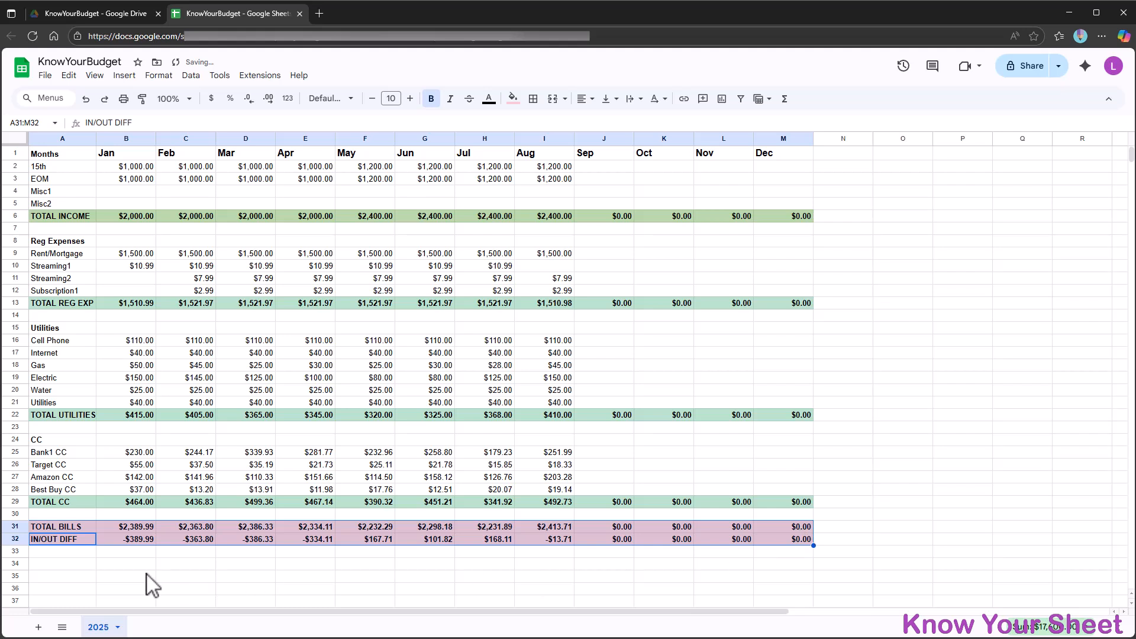
pyautogui.click(61, 565)
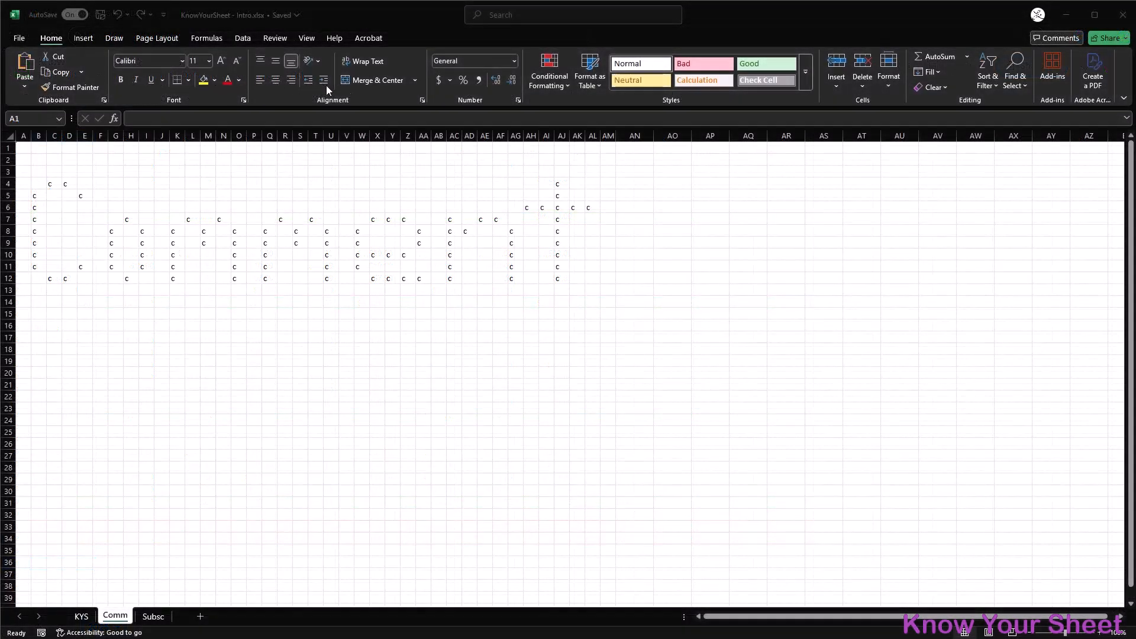
# - In the Excel workbook KnowYourSheet - Intro.xlsx, turn off Stop If True for the Comm sheet's no-format conditional formatting rule on =$A:$AM and apply it
pyautogui.click(552, 83)
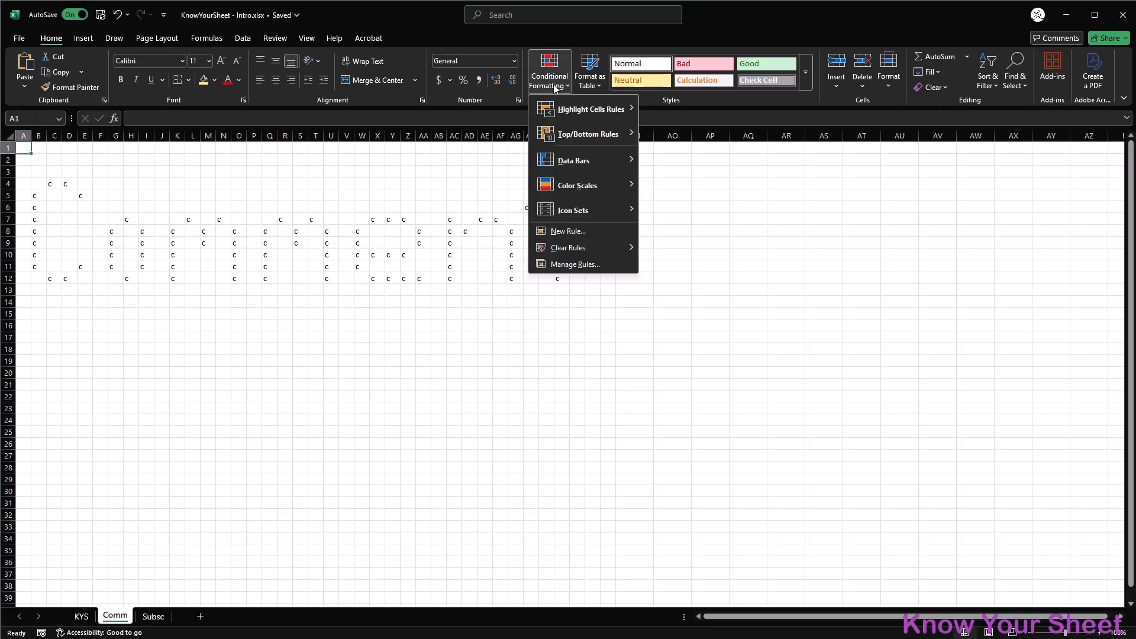
pyautogui.click(577, 264)
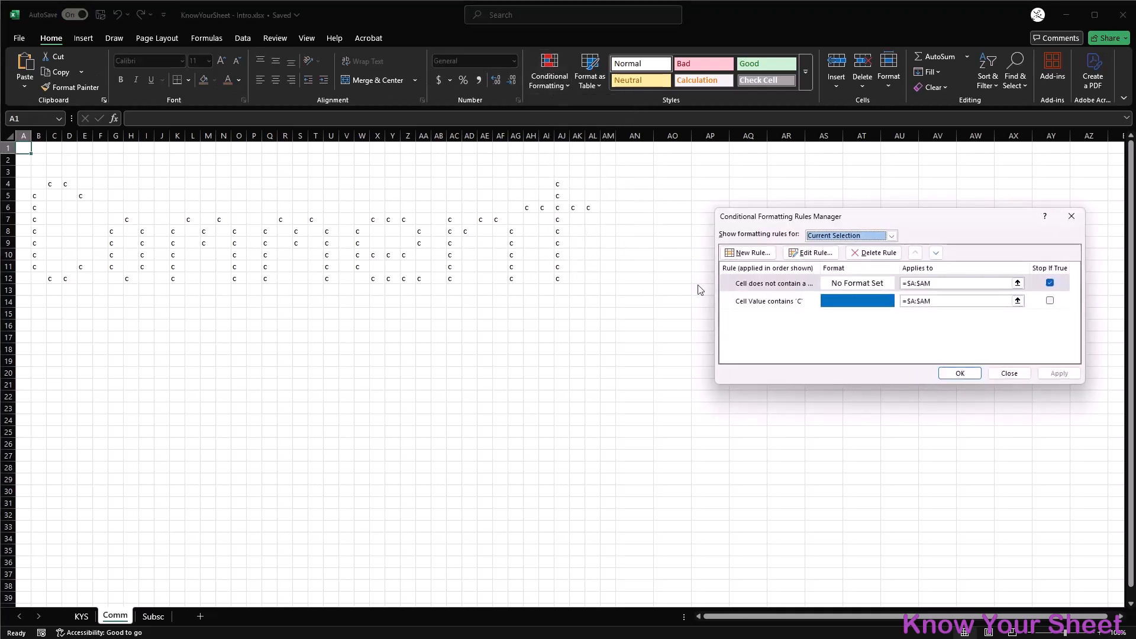
pyautogui.click(1049, 283)
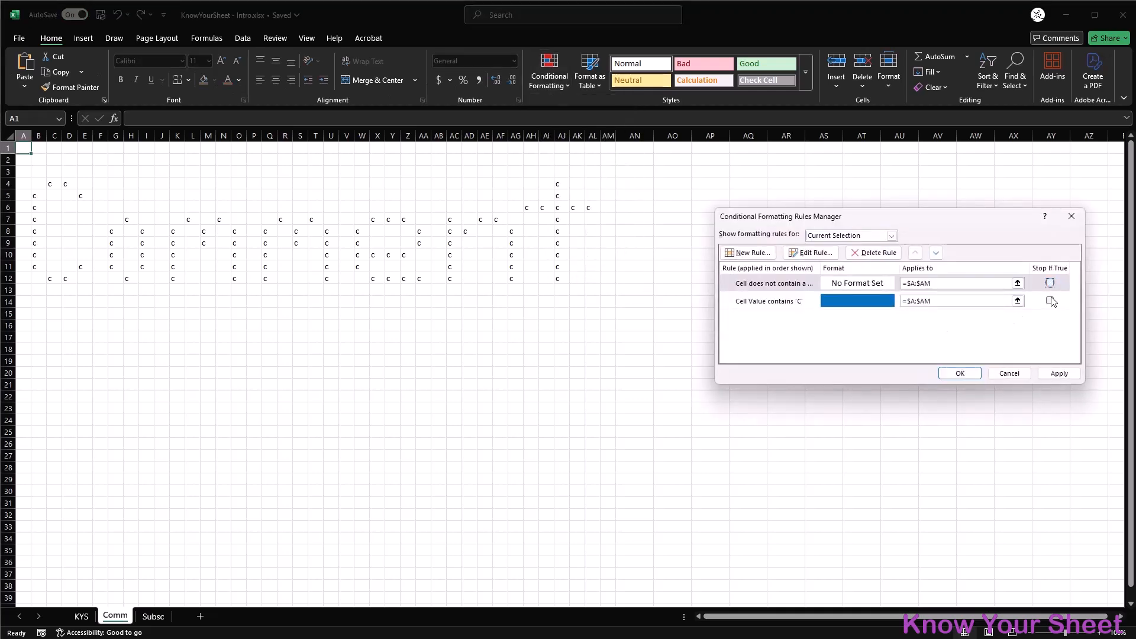
pyautogui.click(1058, 374)
pyautogui.click(959, 373)
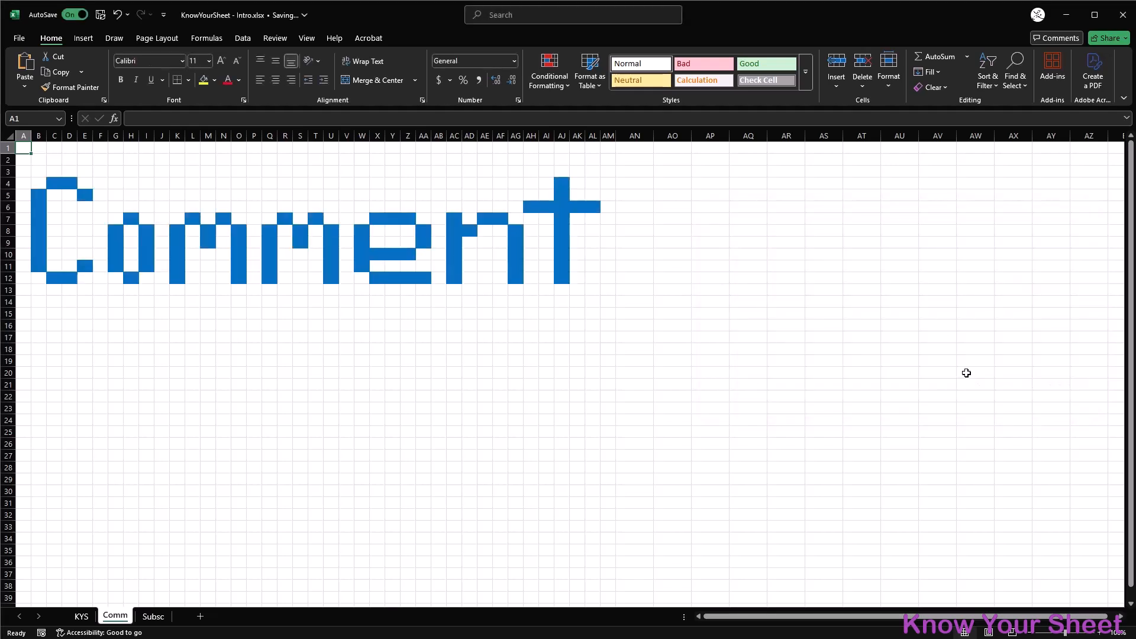
# - On the Subsc sheet, turn off Stop If True for the no-format conditional formatting rule on =$A:$AO and apply it
pyautogui.click(153, 617)
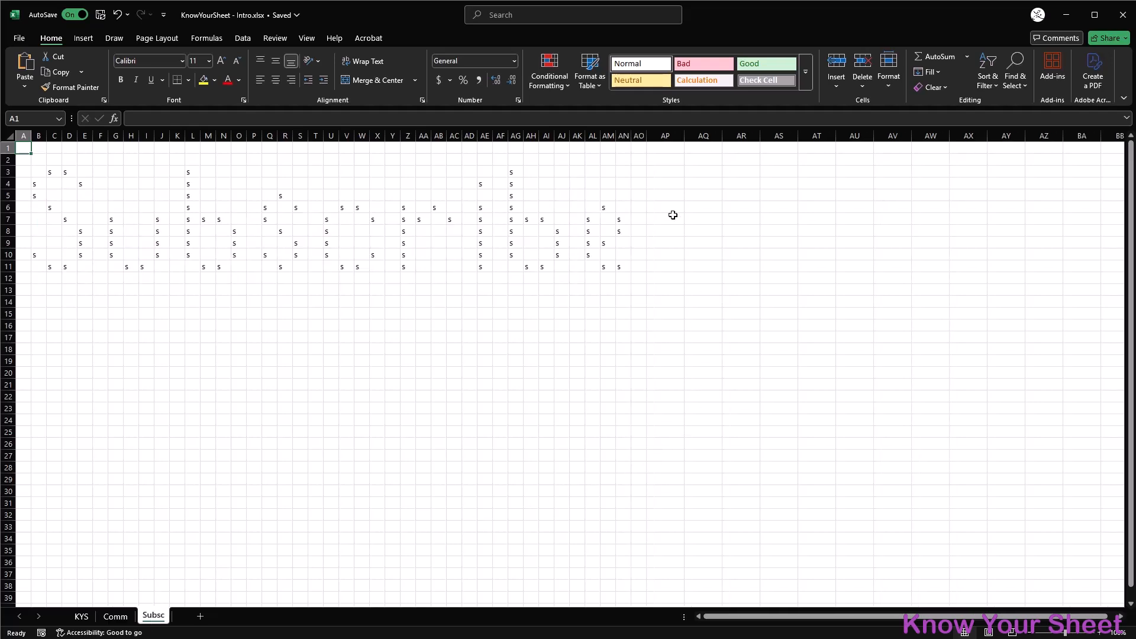
pyautogui.click(551, 80)
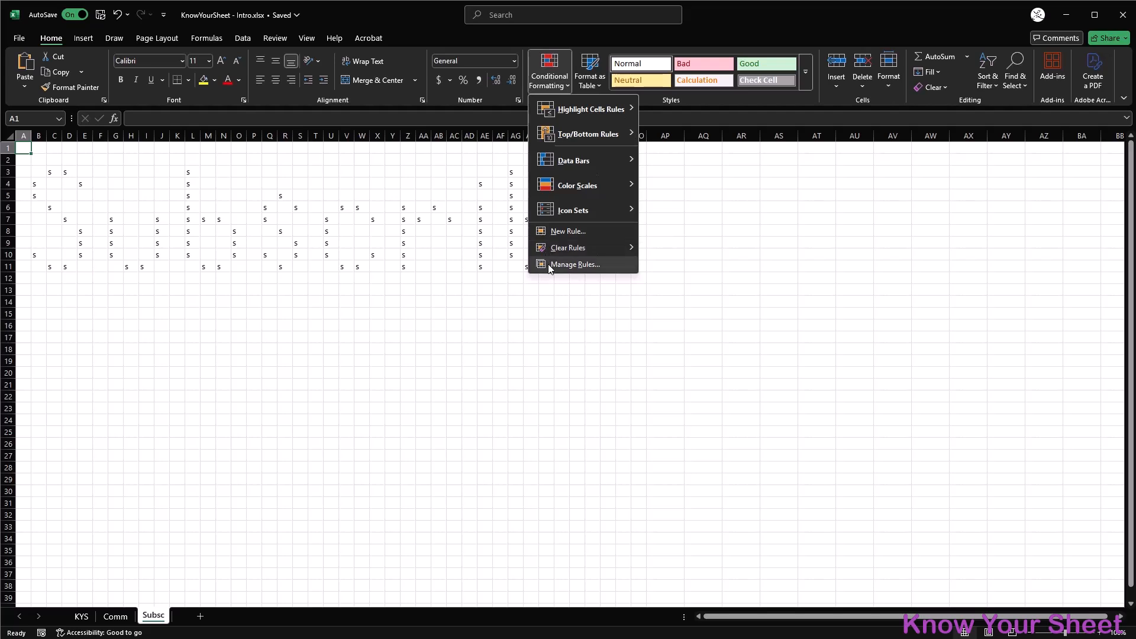
pyautogui.click(549, 265)
pyautogui.click(1051, 285)
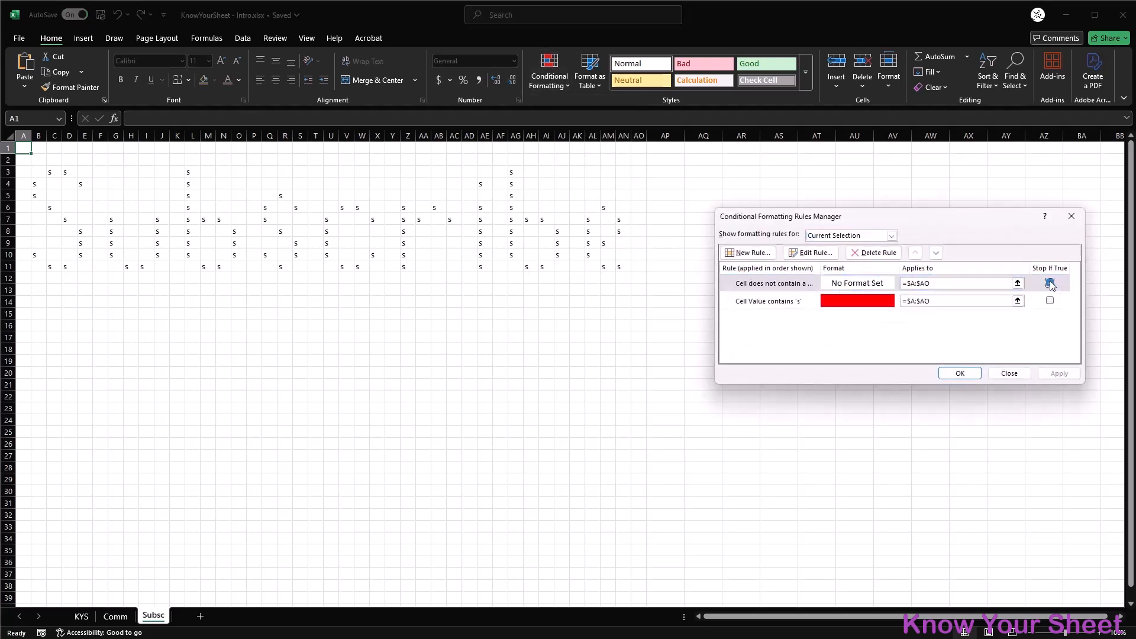
pyautogui.click(1058, 373)
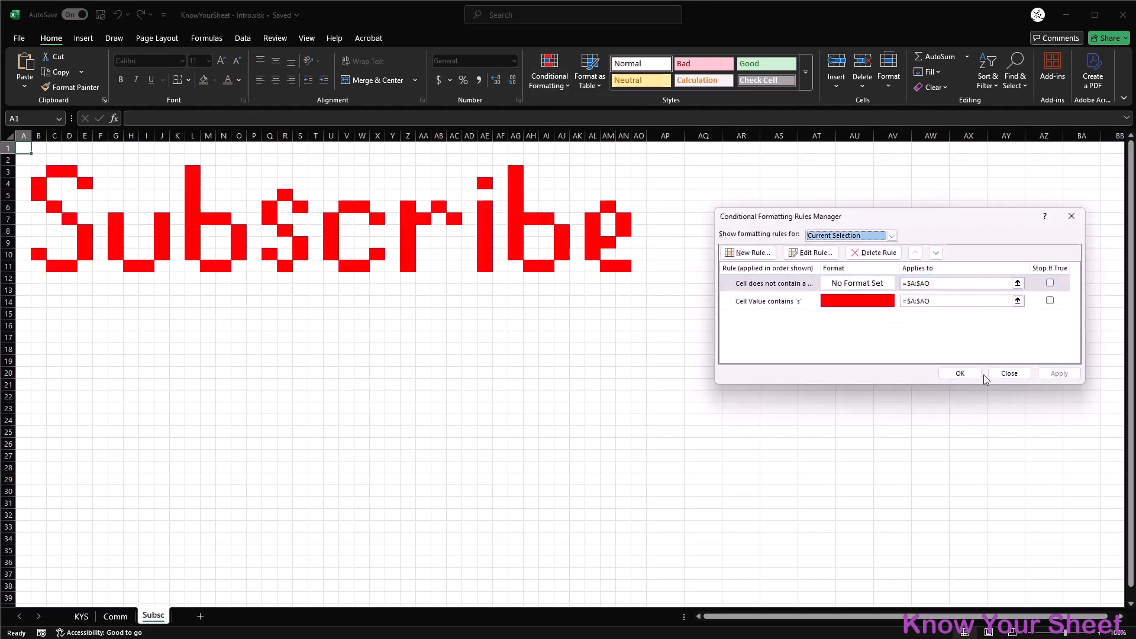